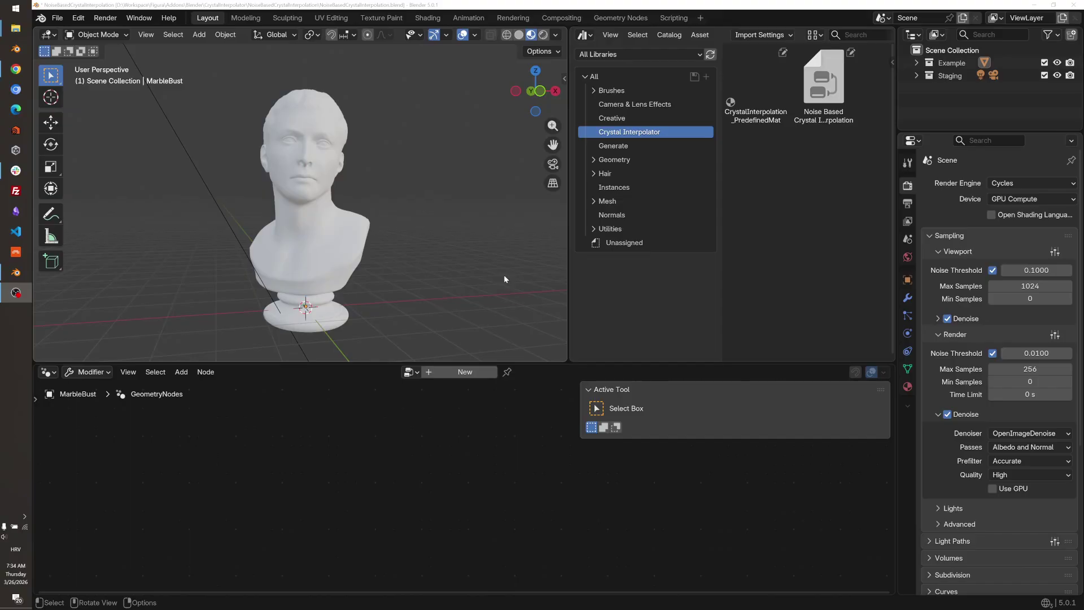
- Turn on the wireframe display for the marble bust and examine its mesh
{"action": "left_click", "coordinate": [503, 275]}
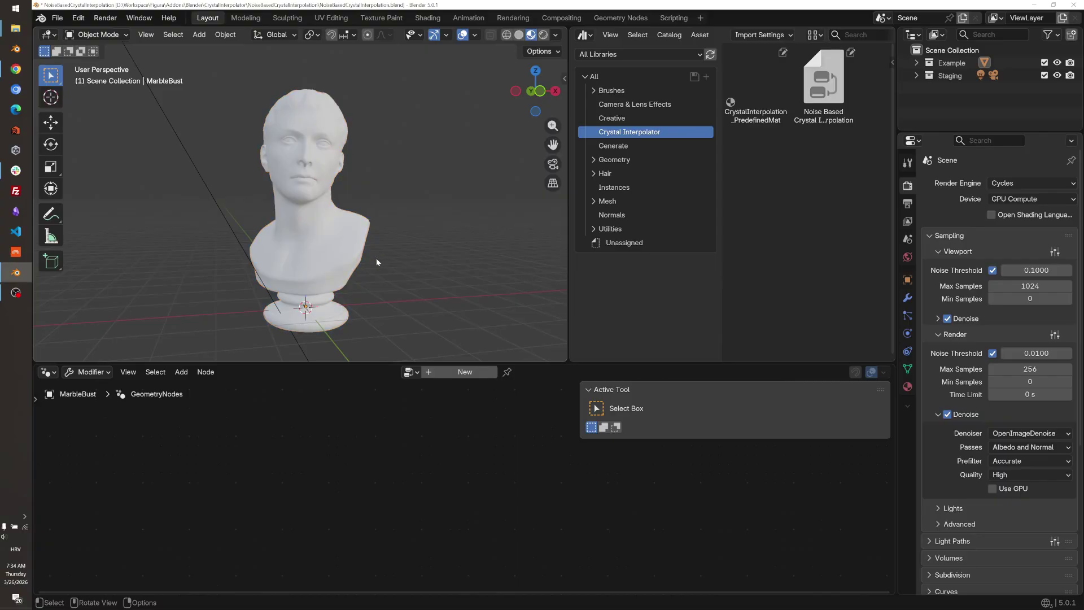
{"action": "mouse_move", "coordinate": [350, 257]}
{"action": "middle_mouse_down"}
{"action": "mouse_move", "coordinate": [457, 261]}
{"action": "mouse_move", "coordinate": [236, 253]}
{"action": "mouse_move", "coordinate": [148, 203]}
{"action": "mouse_move", "coordinate": [168, 234]}
{"action": "mouse_move", "coordinate": [255, 265]}
{"action": "mouse_move", "coordinate": [341, 259]}
{"action": "middle_mouse_up"}
{"action": "left_click", "coordinate": [344, 259]}
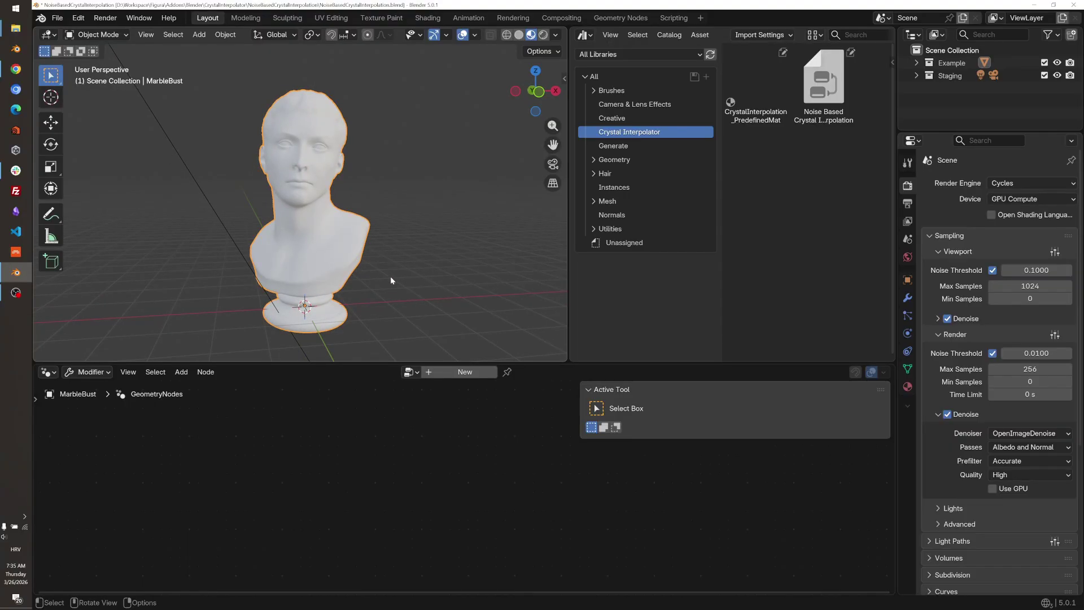
{"action": "left_click", "coordinate": [908, 280]}
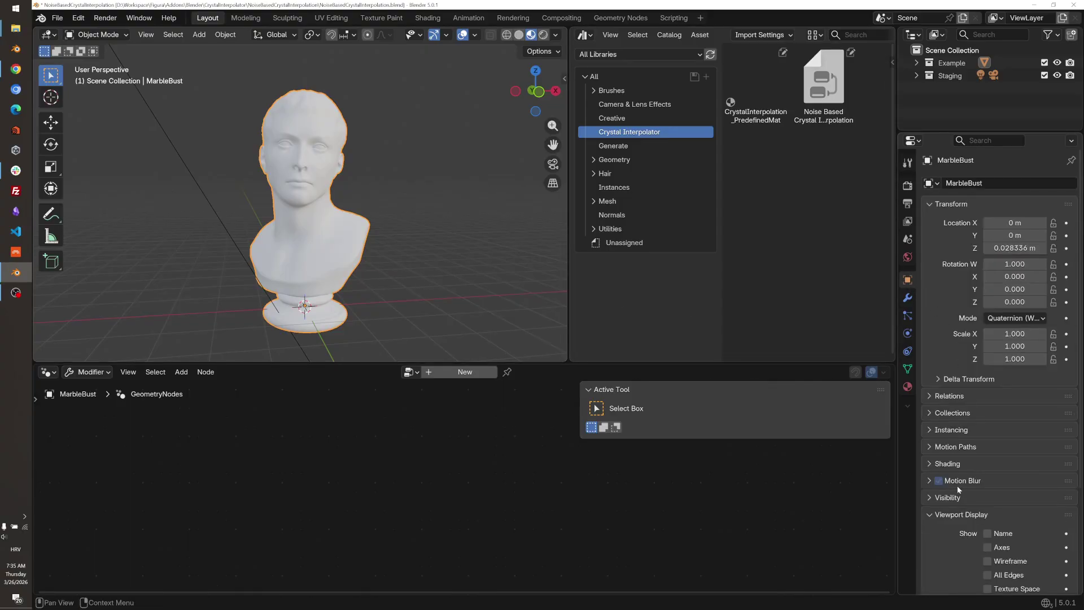
{"action": "scroll", "coordinate": [957, 486], "scroll_direction": "down", "scroll_amount": 2}
{"action": "left_click", "coordinate": [987, 510]}
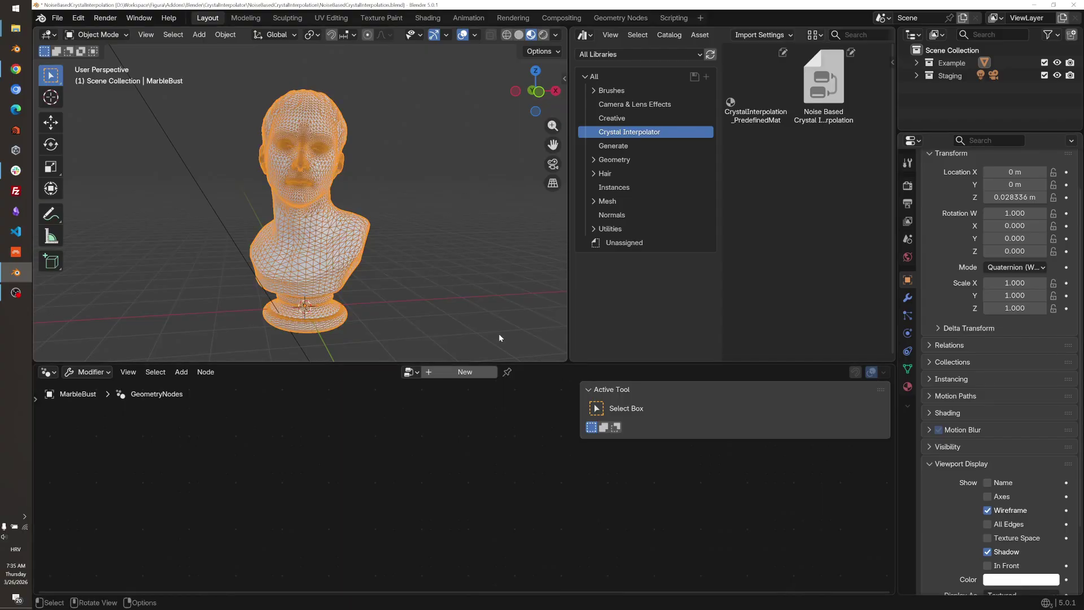
{"action": "left_click", "coordinate": [499, 333]}
{"action": "scroll", "coordinate": [310, 230], "scroll_direction": "up", "scroll_amount": 2}
{"action": "middle_click_drag", "start_coordinate": [309, 229], "coordinate": [362, 237]}
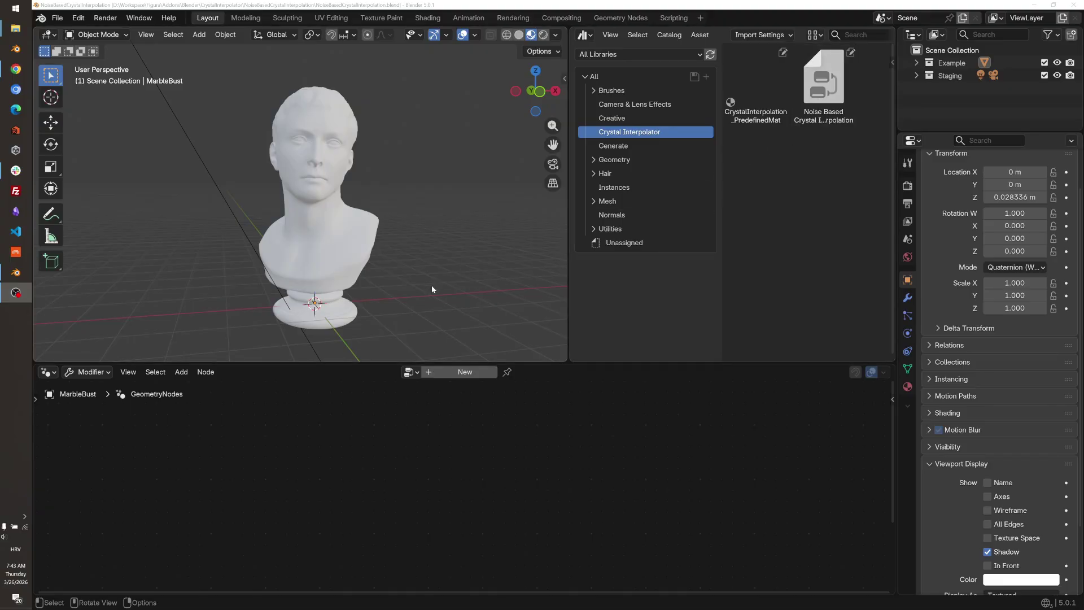
- Create a new geometry node tree on the marble bust and insert the Noise Based Crystal Interpolation asset between Group Input and Group Output
{"action": "left_click", "coordinate": [363, 259]}
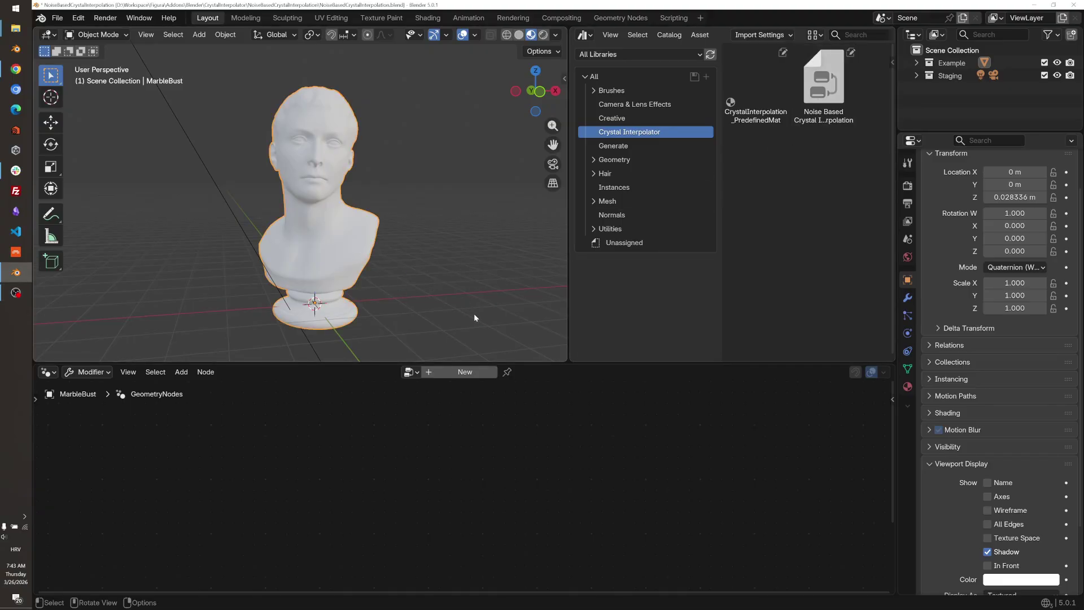
{"action": "left_click", "coordinate": [459, 379]}
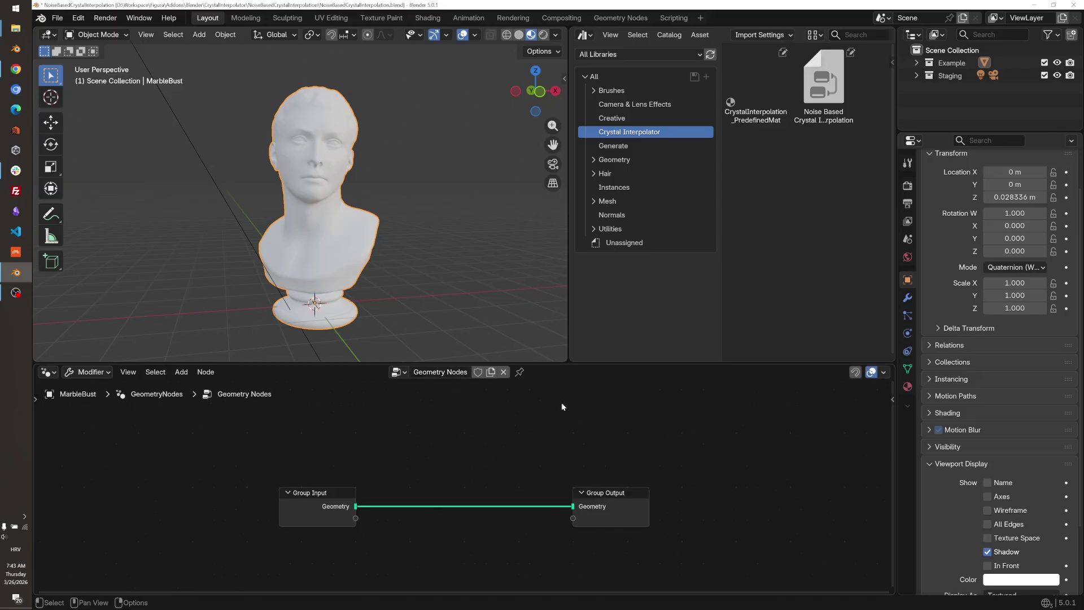
{"action": "left_click_drag", "start_coordinate": [823, 84], "coordinate": [463, 455]}
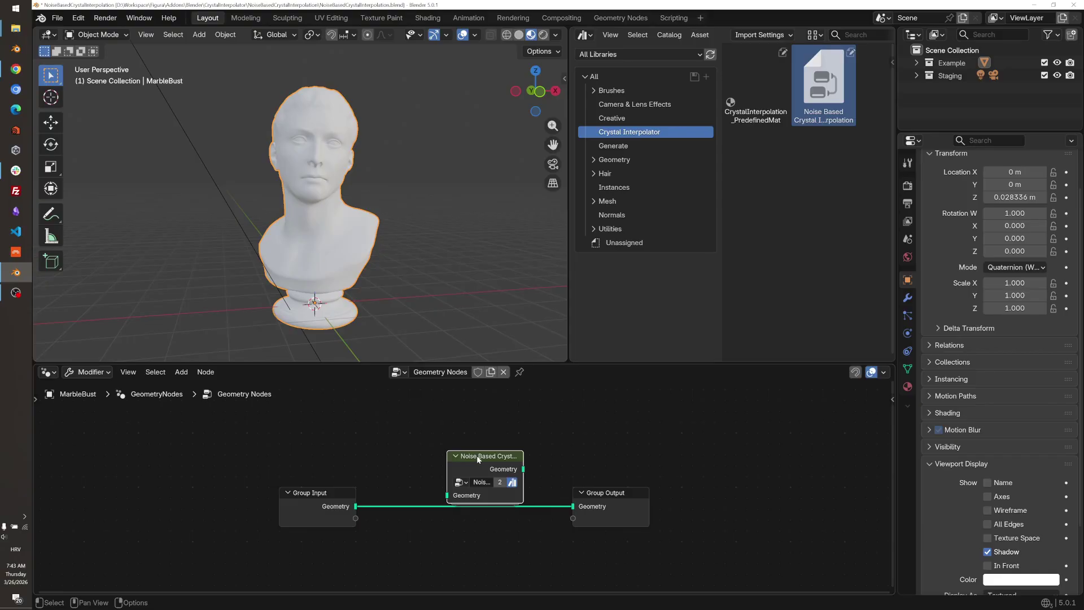
{"action": "left_click", "coordinate": [463, 484]}
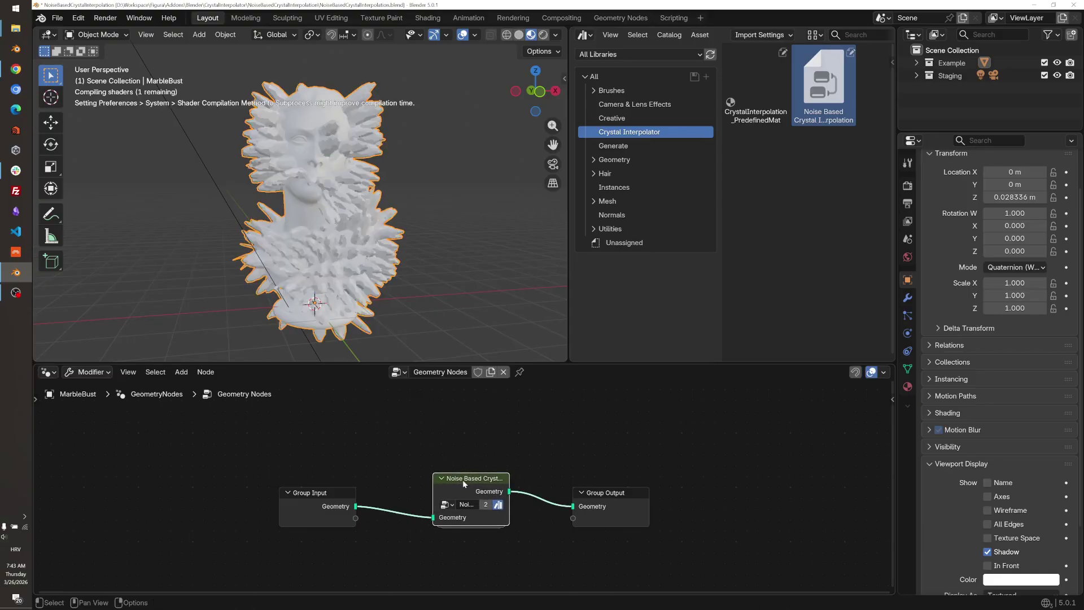
{"action": "left_click", "coordinate": [442, 446]}
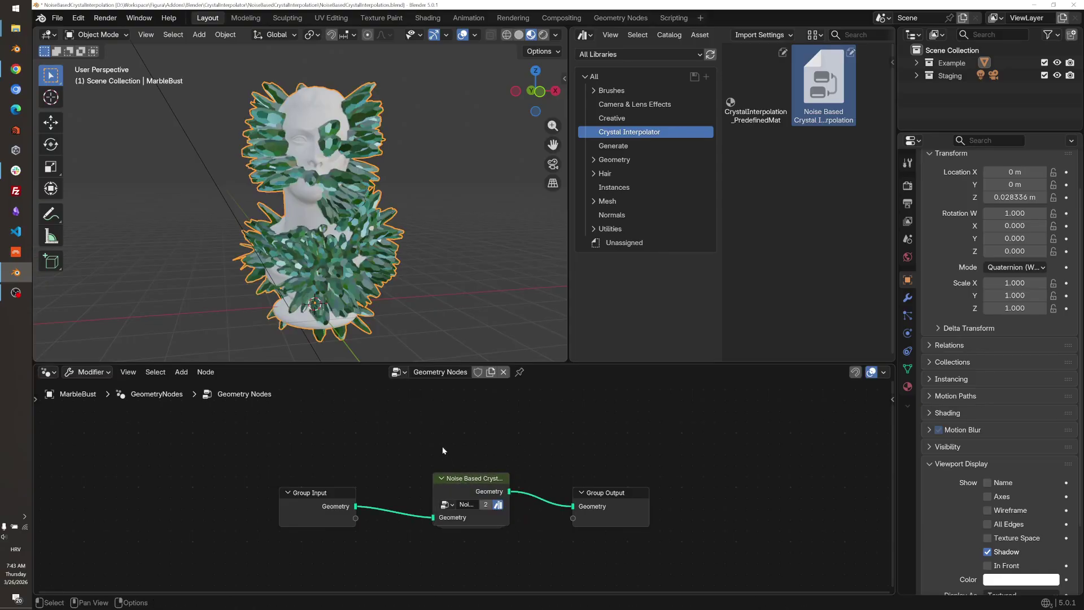
{"action": "middle_click_drag", "start_coordinate": [265, 279], "coordinate": [308, 274]}
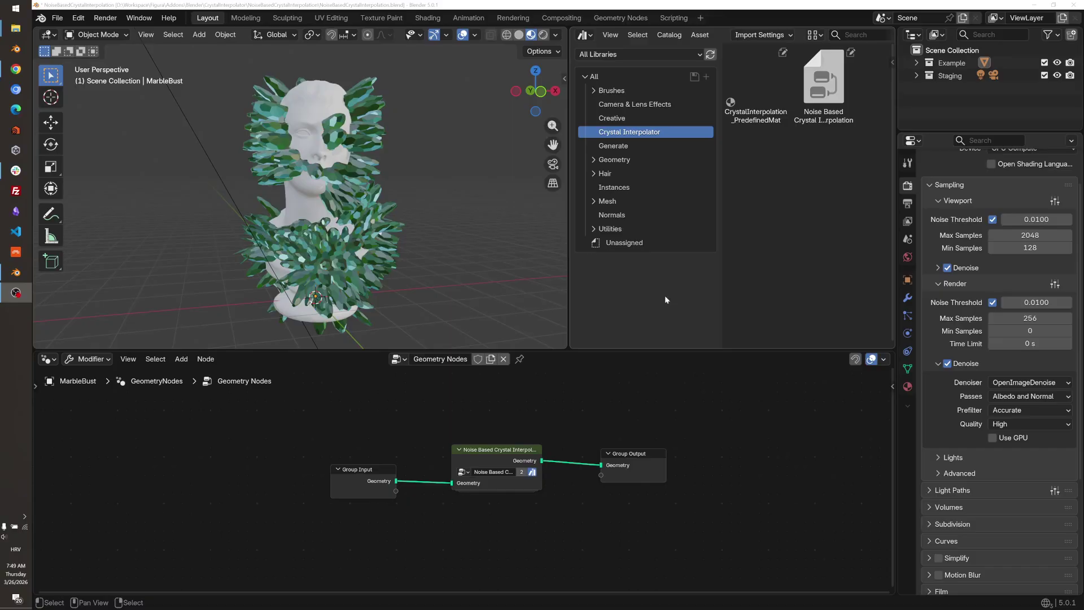
- Preview the crystal-covered bust in Rendered shading from several angles and return to Material Preview
{"action": "left_click", "coordinate": [543, 34]}
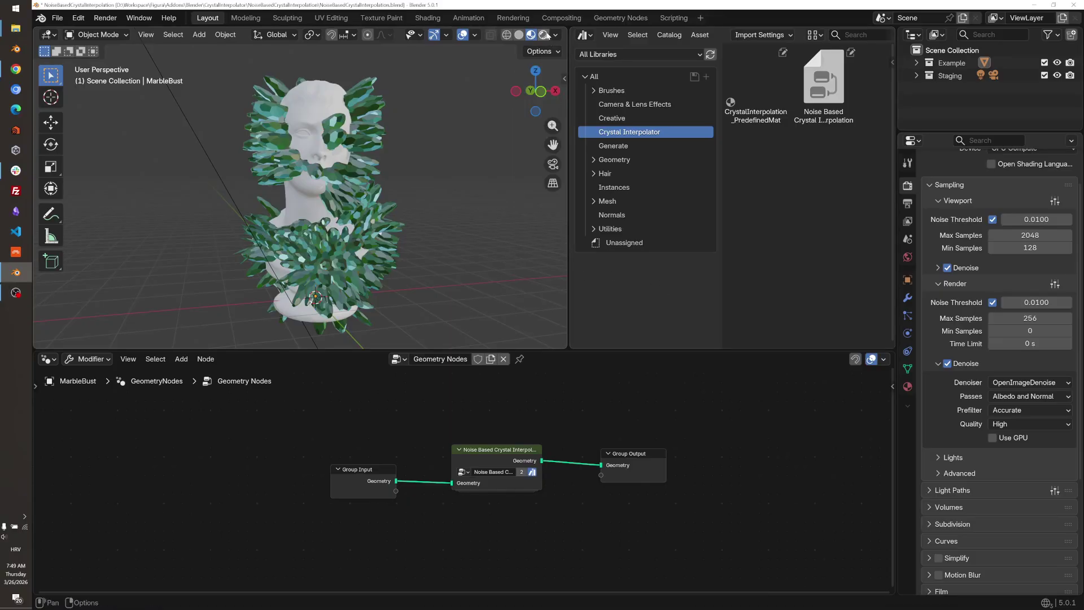
{"action": "middle_click_drag", "start_coordinate": [422, 215], "coordinate": [509, 232]}
{"action": "middle_click_drag", "start_coordinate": [423, 250], "coordinate": [338, 243]}
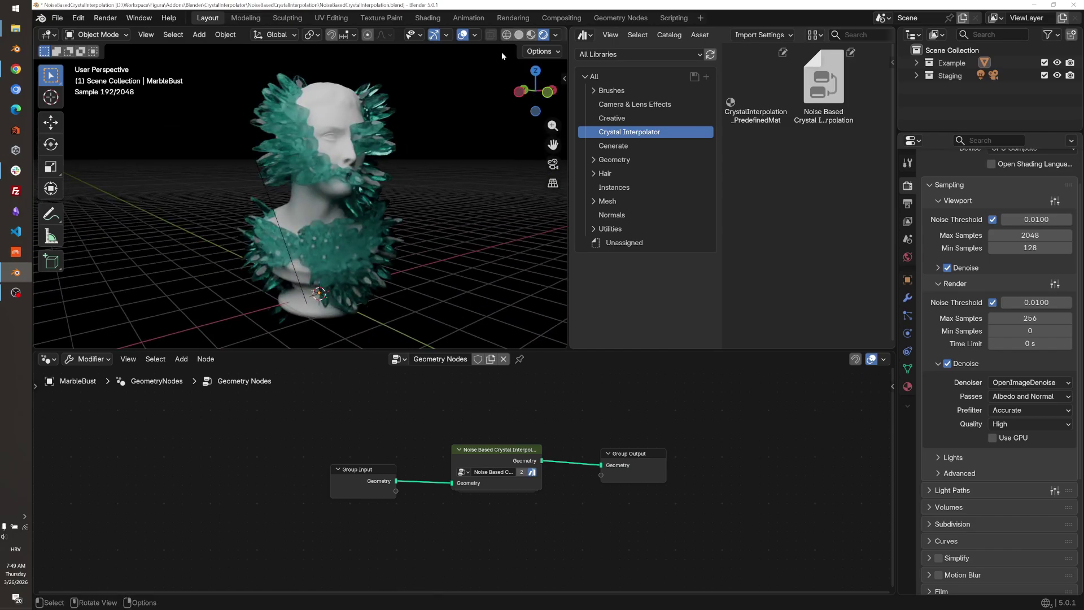
{"action": "left_click", "coordinate": [531, 36]}
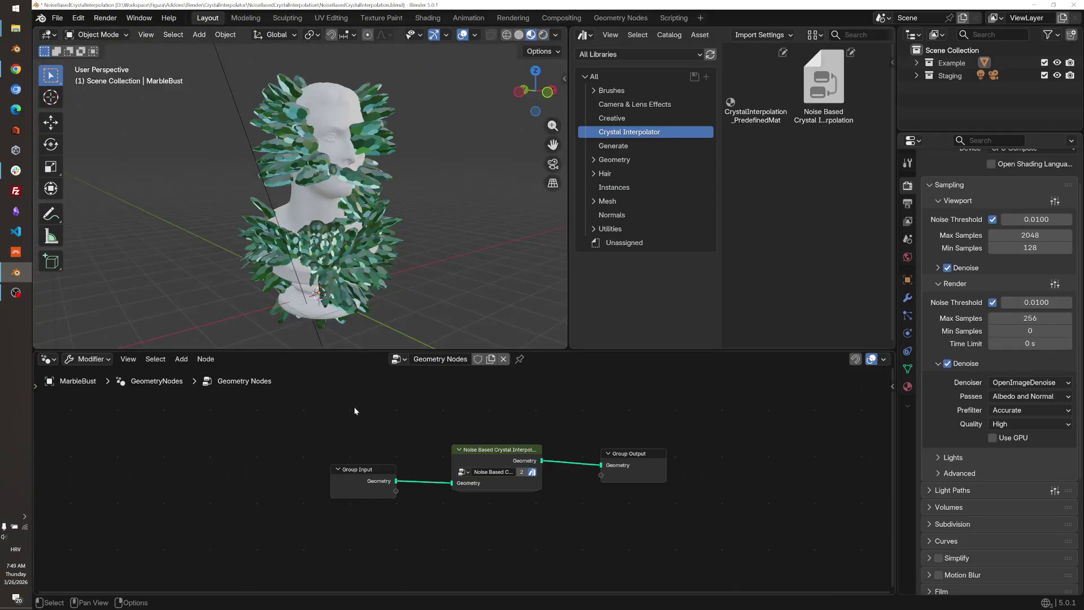
- Move the Group Input node farther from the Noise Based Crystal Interpolation node and widen that node to show its full name
{"action": "left_click_drag", "start_coordinate": [363, 470], "coordinate": [224, 472]}
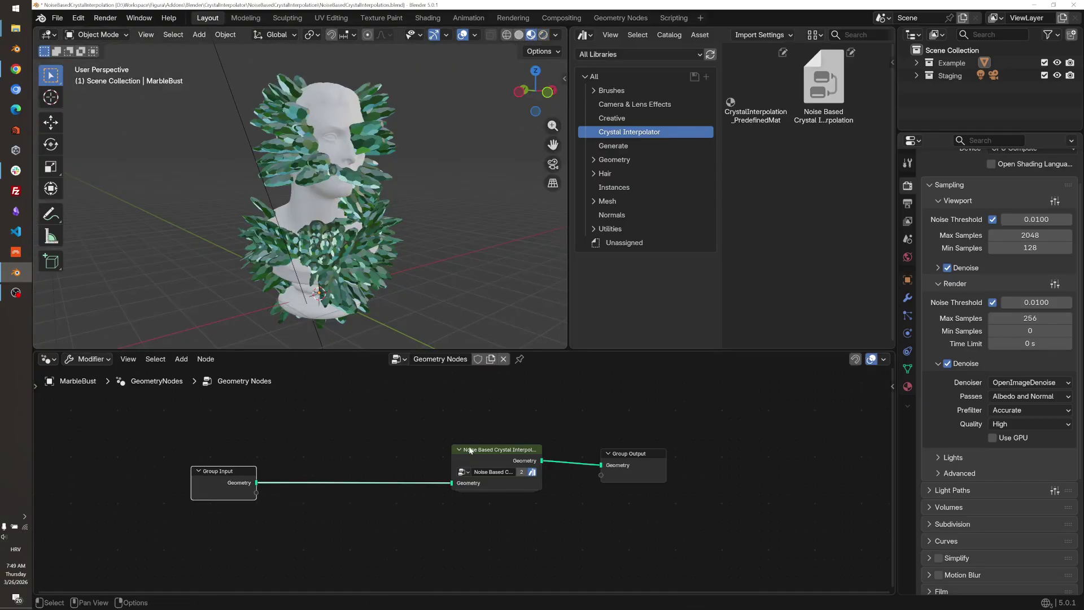
{"action": "left_click", "coordinate": [452, 460]}
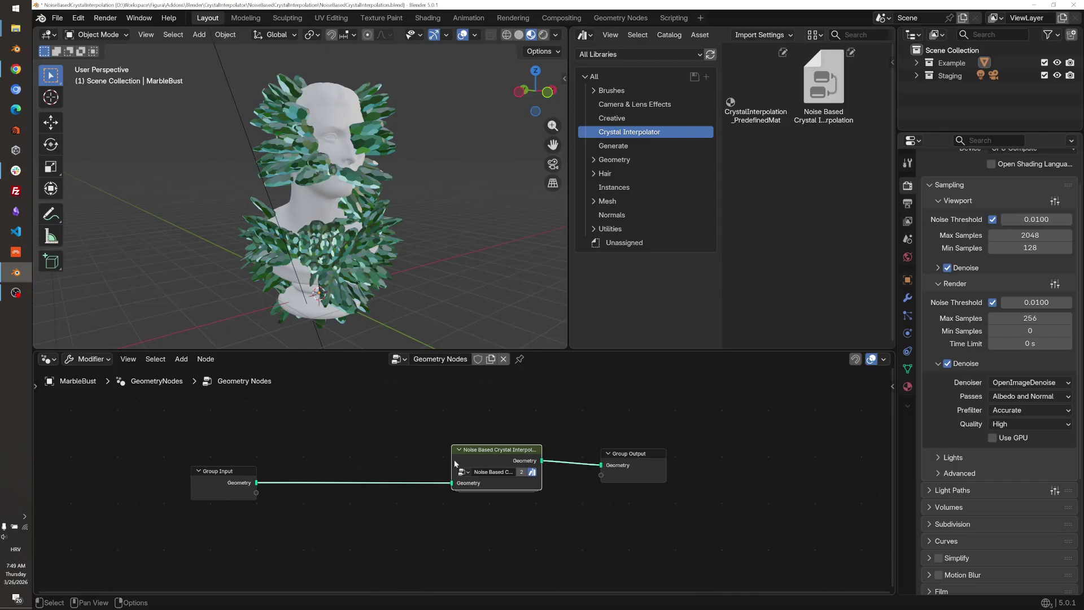
{"action": "left_click_drag", "start_coordinate": [452, 461], "coordinate": [345, 462]}
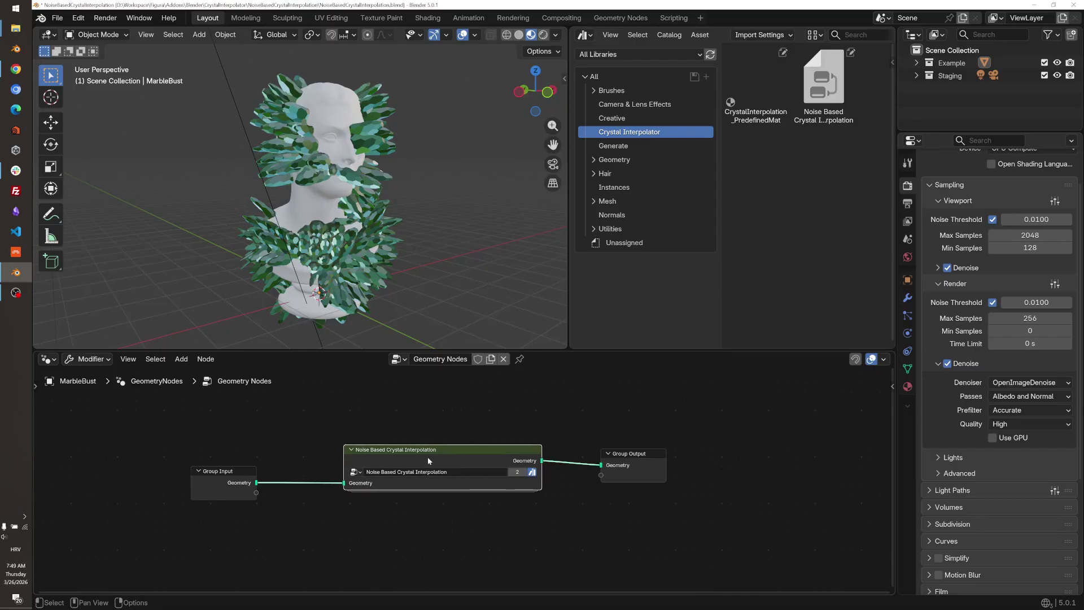
- Enter the Noise Based Crystal Interpolation node group and enlarge the node editor area to show the inner node's parameters
{"action": "key", "text": "Tab"}
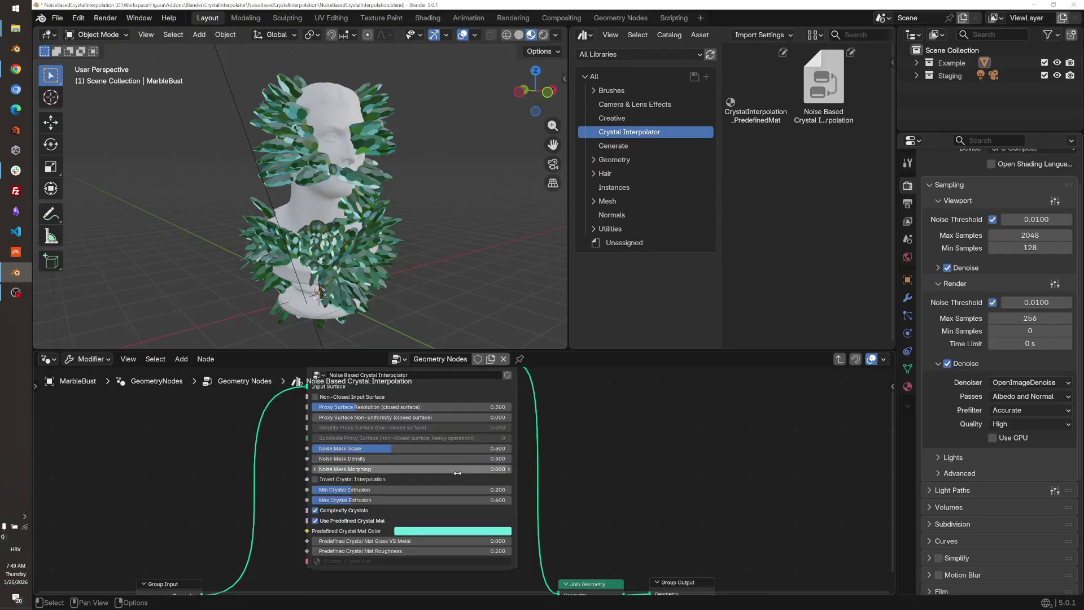
{"action": "key", "text": "Home"}
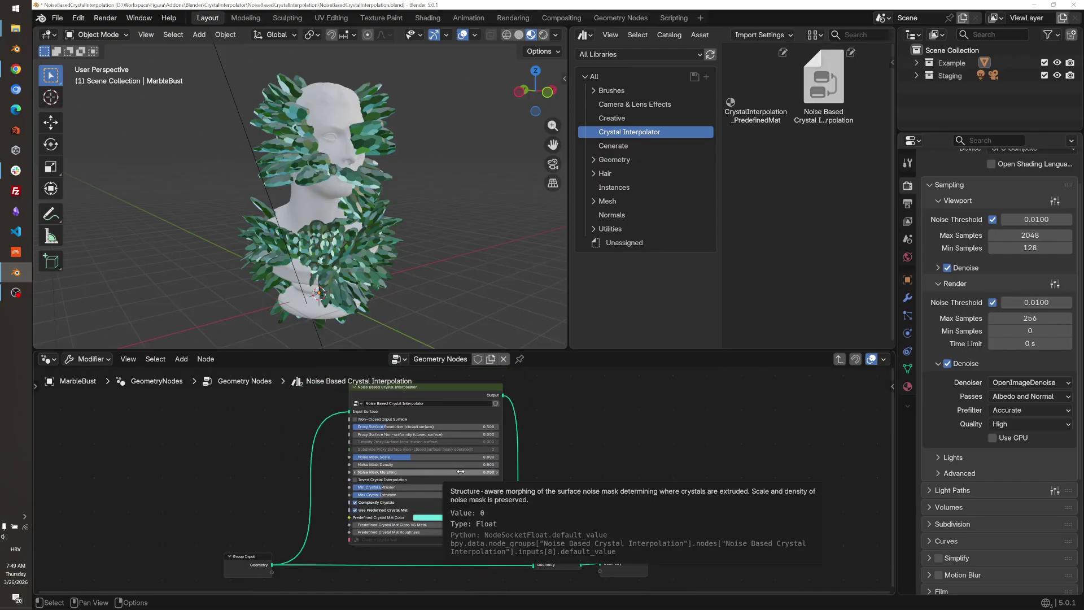
{"action": "left_click_drag", "start_coordinate": [479, 349], "coordinate": [479, 269]}
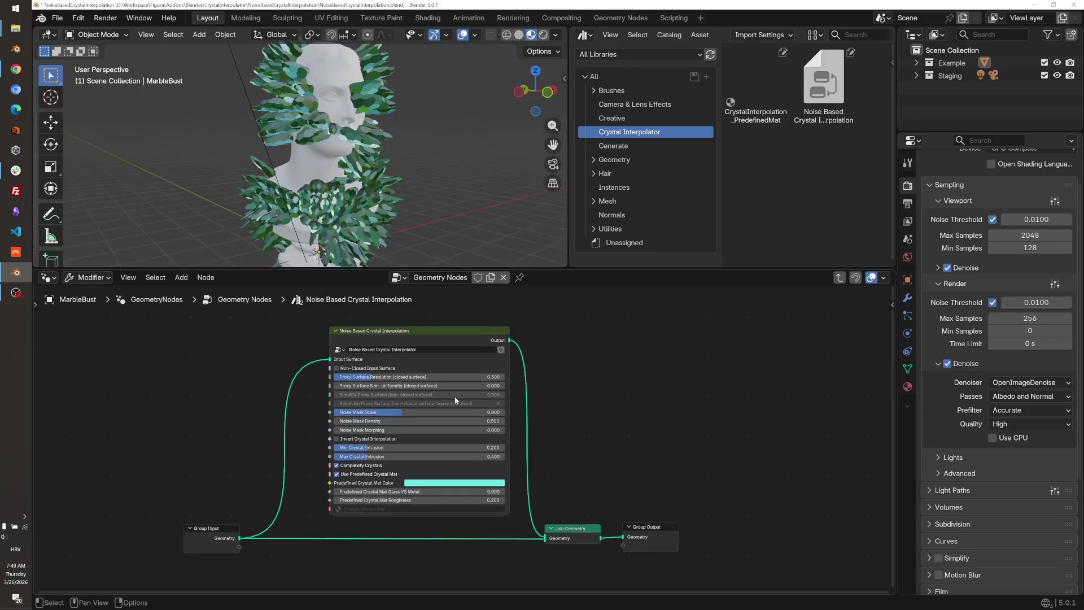
{"action": "scroll", "coordinate": [446, 412], "scroll_direction": "up", "scroll_amount": 2}
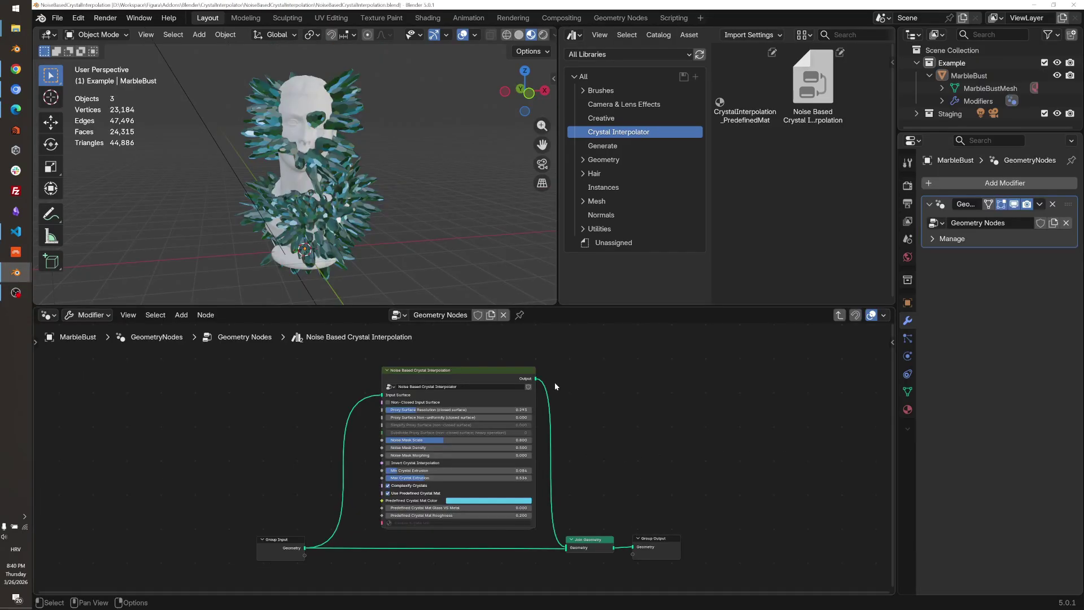
{"action": "scroll", "coordinate": [337, 399], "scroll_direction": "up", "scroll_amount": 4}
{"action": "scroll", "coordinate": [305, 472], "scroll_direction": "up", "scroll_amount": 3}
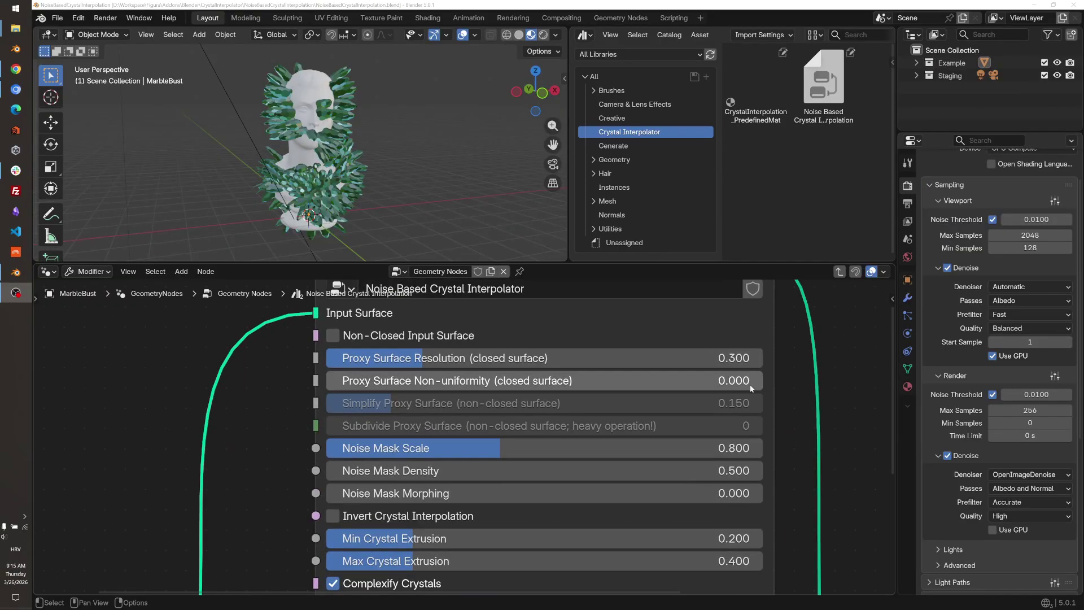
{"action": "middle_click_drag", "start_coordinate": [774, 375], "coordinate": [759, 418]}
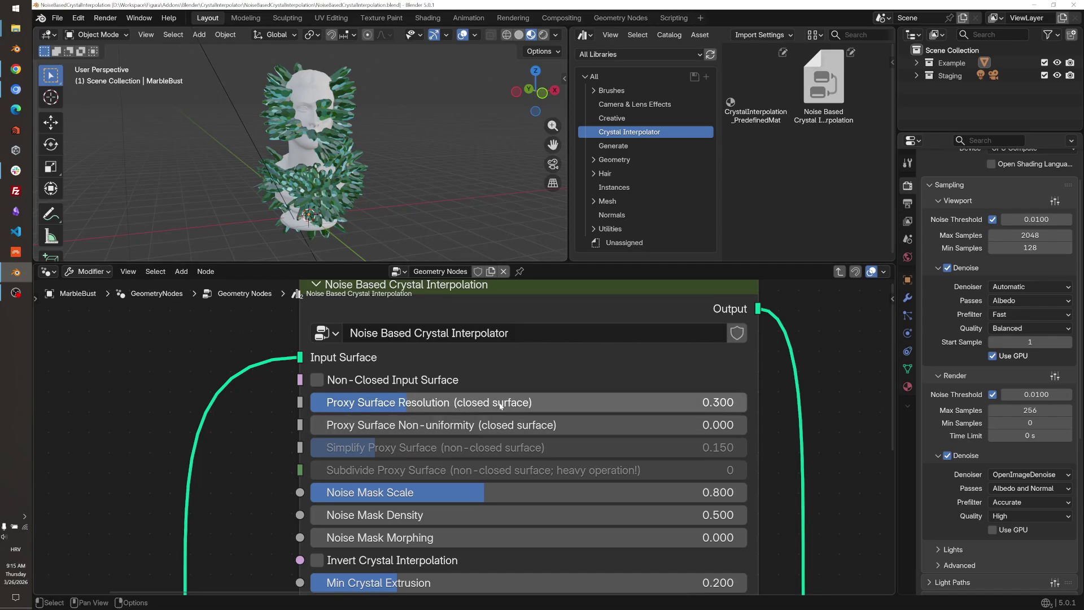
- Set Proxy Surface Resolution (closed surface) to 0.1 and inspect the crystals up close
{"action": "left_click", "coordinate": [397, 403]}
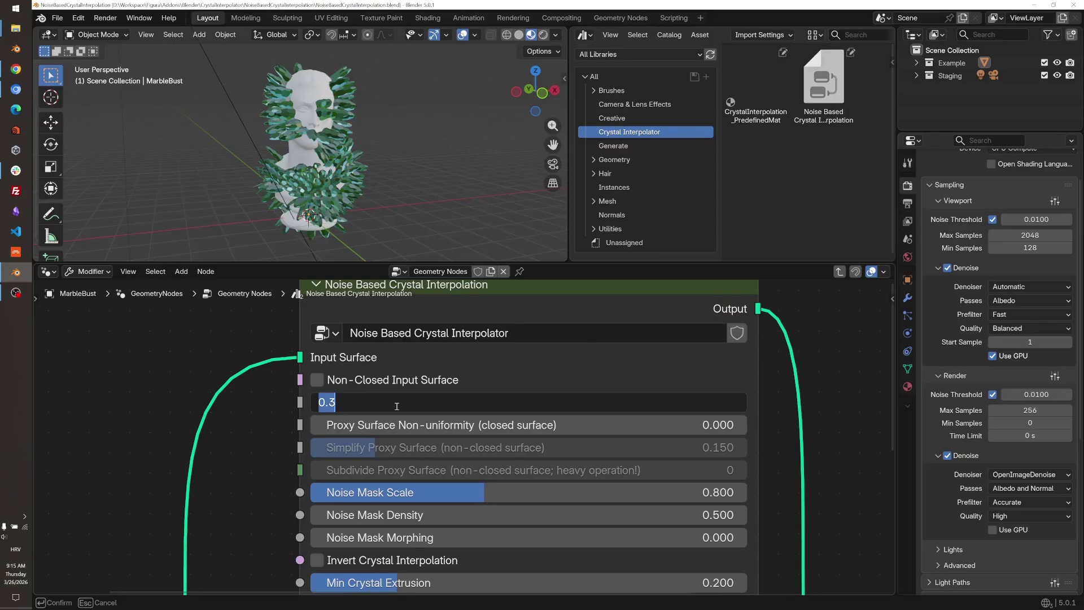
{"action": "type", "text": "0.1"}
{"action": "key", "text": "Return"}
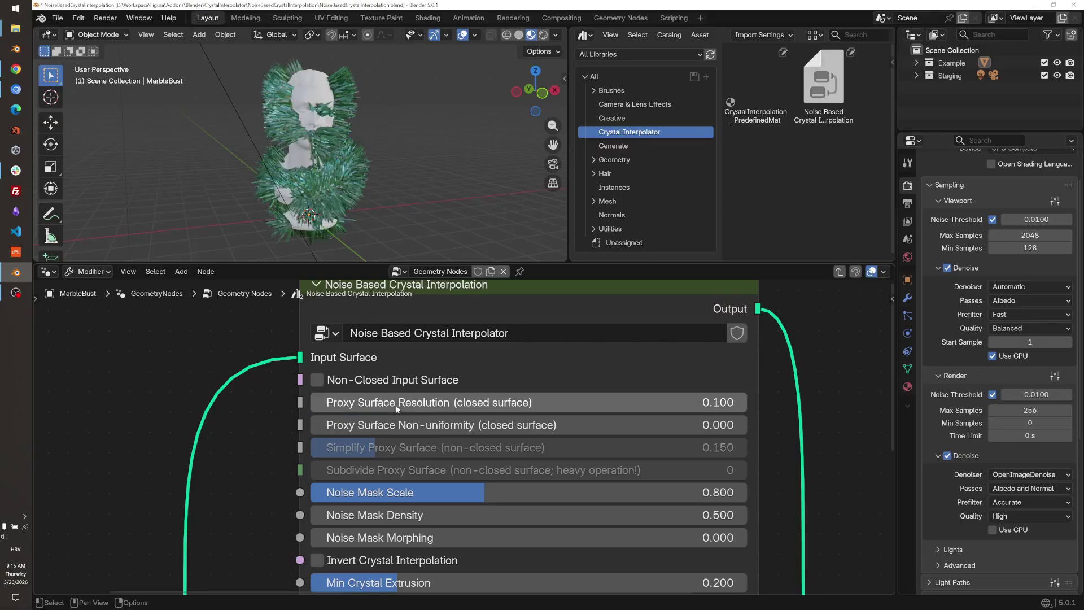
{"action": "scroll", "coordinate": [354, 183], "scroll_direction": "up", "scroll_amount": 5}
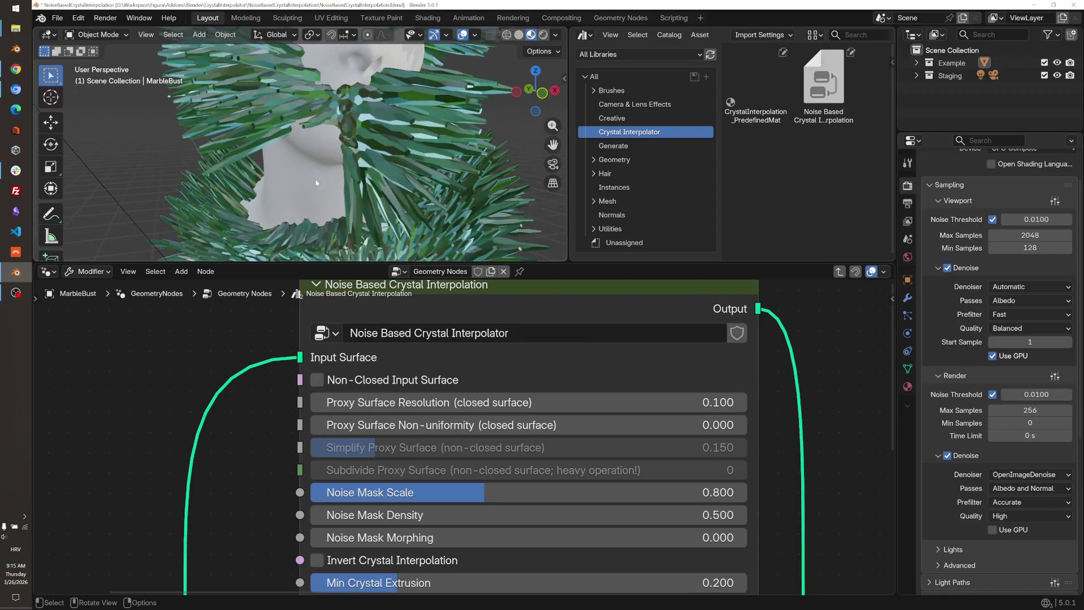
{"action": "middle_click_drag", "start_coordinate": [349, 181], "coordinate": [384, 180]}
{"action": "scroll", "coordinate": [384, 180], "scroll_direction": "down", "scroll_amount": 4}
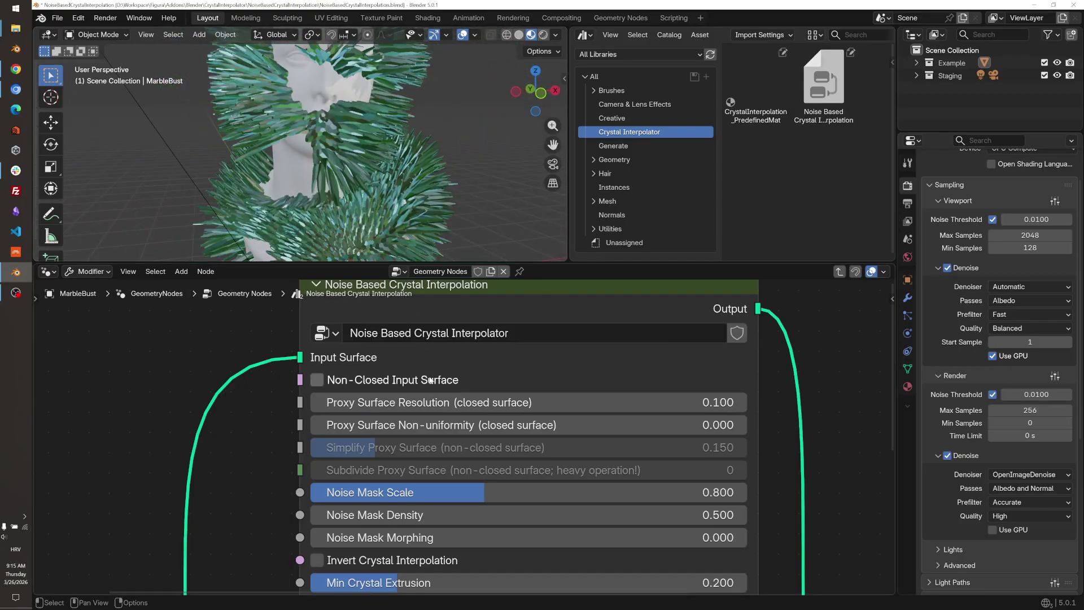
- Set Proxy Surface Resolution (closed surface) to 0.4 and view the bust from another side
{"action": "left_click", "coordinate": [432, 399]}
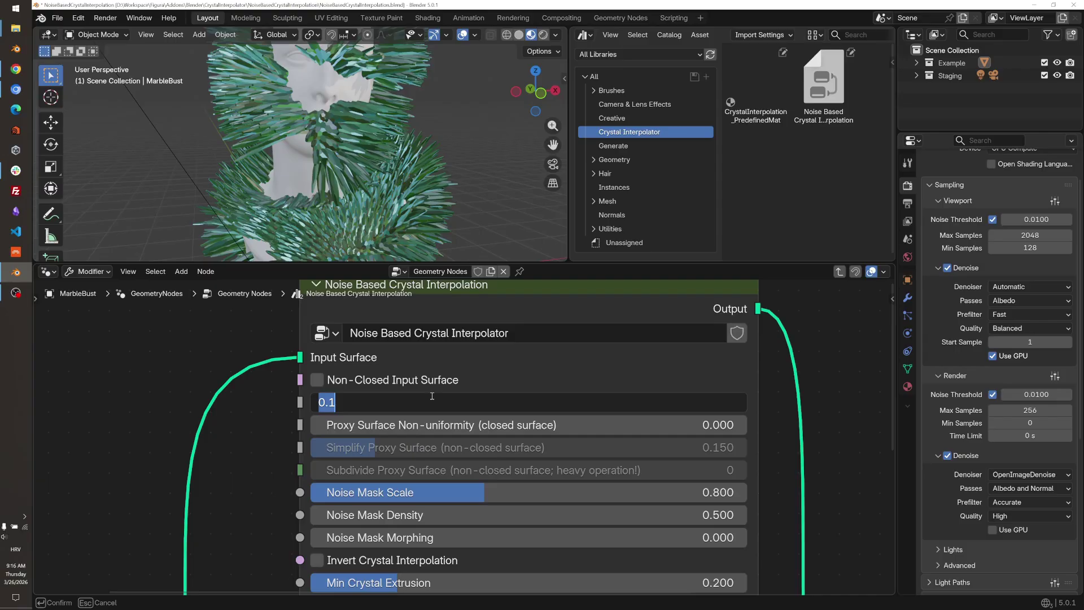
{"action": "type", "text": "0.4"}
{"action": "key", "text": "Return"}
{"action": "middle_click_drag", "start_coordinate": [316, 192], "coordinate": [380, 188]}
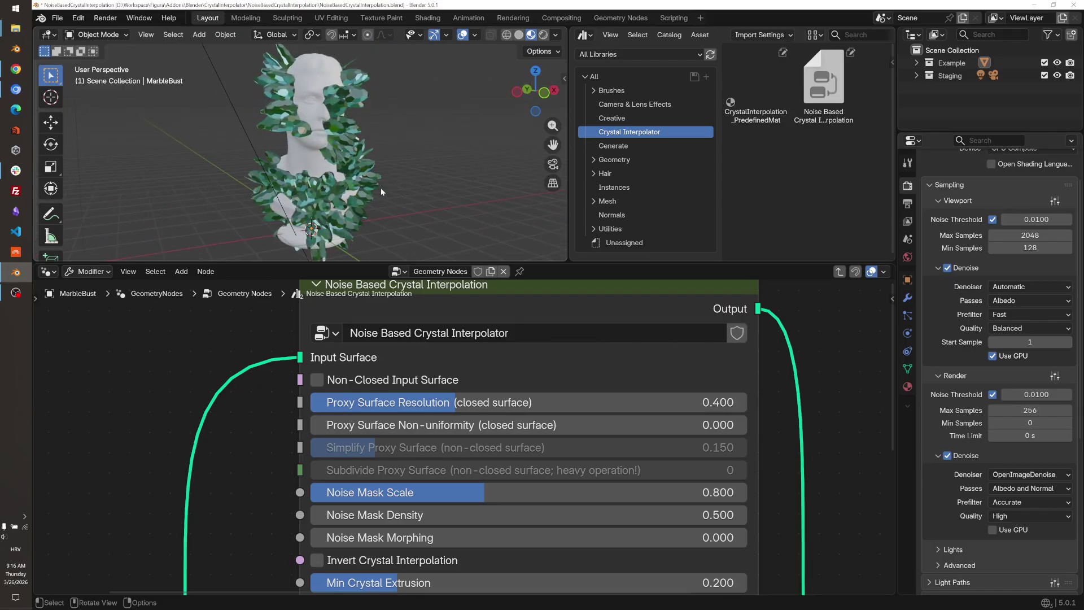
- Set Proxy Surface Resolution (closed surface) to 0.2 and check the crystals around the bust
{"action": "left_click", "coordinate": [455, 400]}
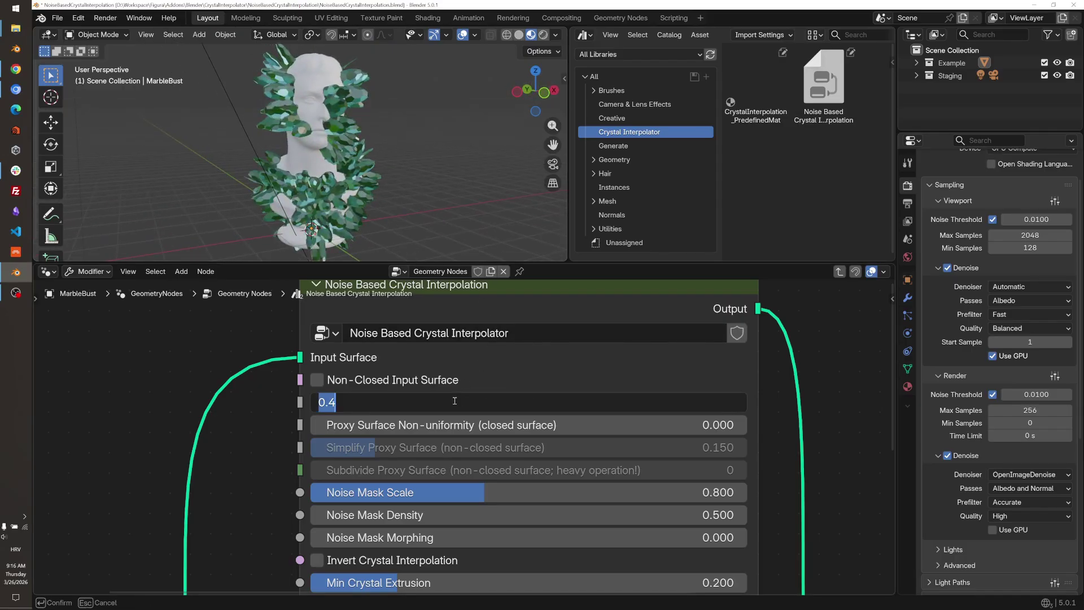
{"action": "type", "text": "0.2"}
{"action": "key", "text": "Return"}
{"action": "middle_click_drag", "start_coordinate": [330, 164], "coordinate": [326, 169]}
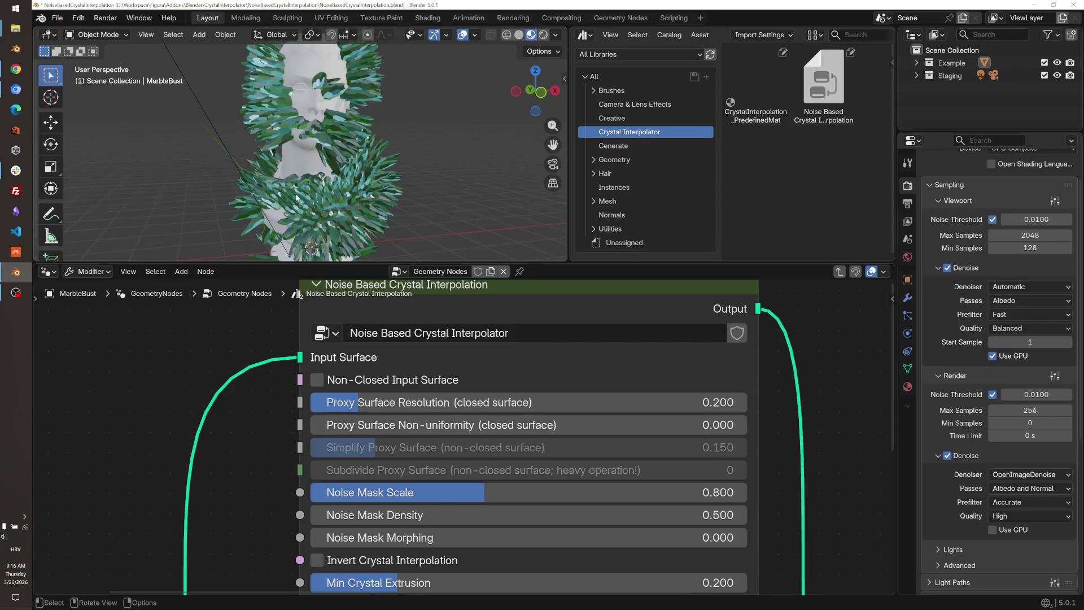
{"action": "middle_click_drag", "start_coordinate": [301, 219], "coordinate": [343, 187]}
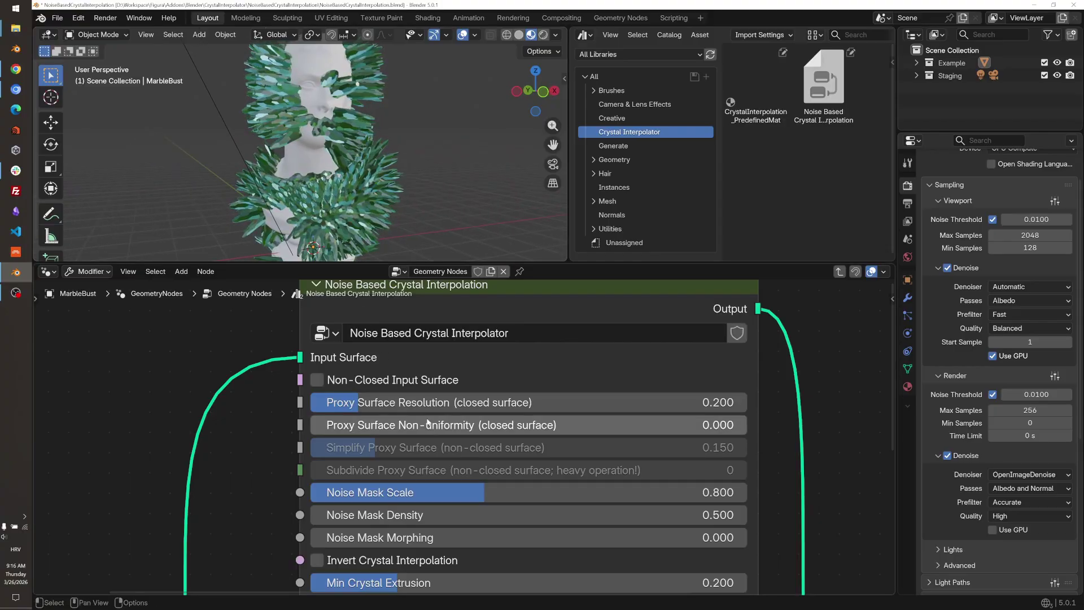
- Set Proxy Surface Non-uniformity (closed surface) to 0.4
{"action": "left_click", "coordinate": [437, 428]}
{"action": "type", "text": "0.4"}
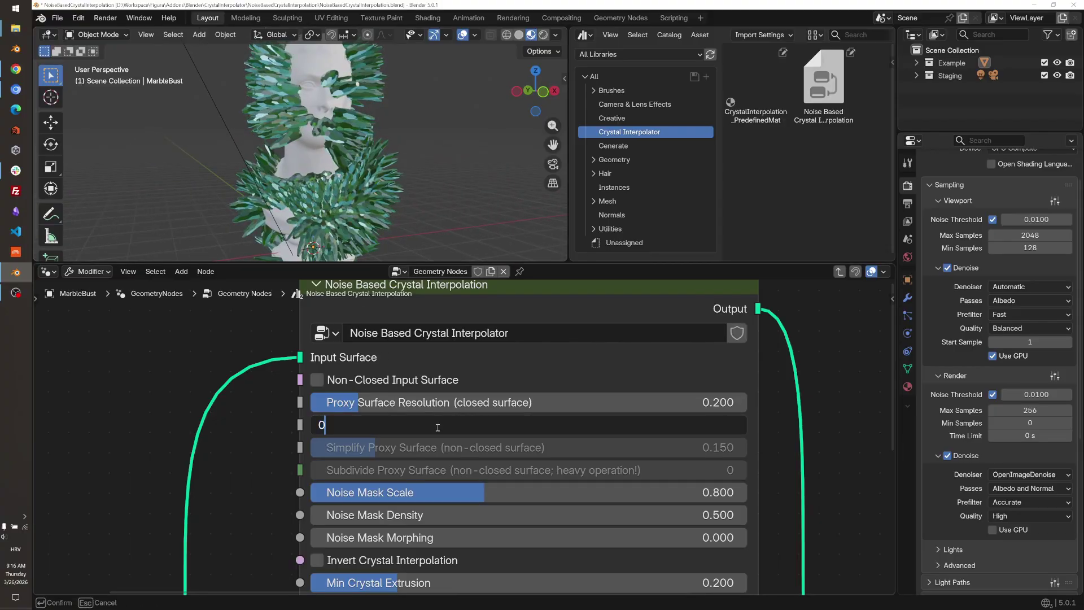
{"action": "key", "text": "Return"}
- Set Proxy Surface Non-uniformity (closed surface) to 0.2
{"action": "left_click", "coordinate": [438, 429]}
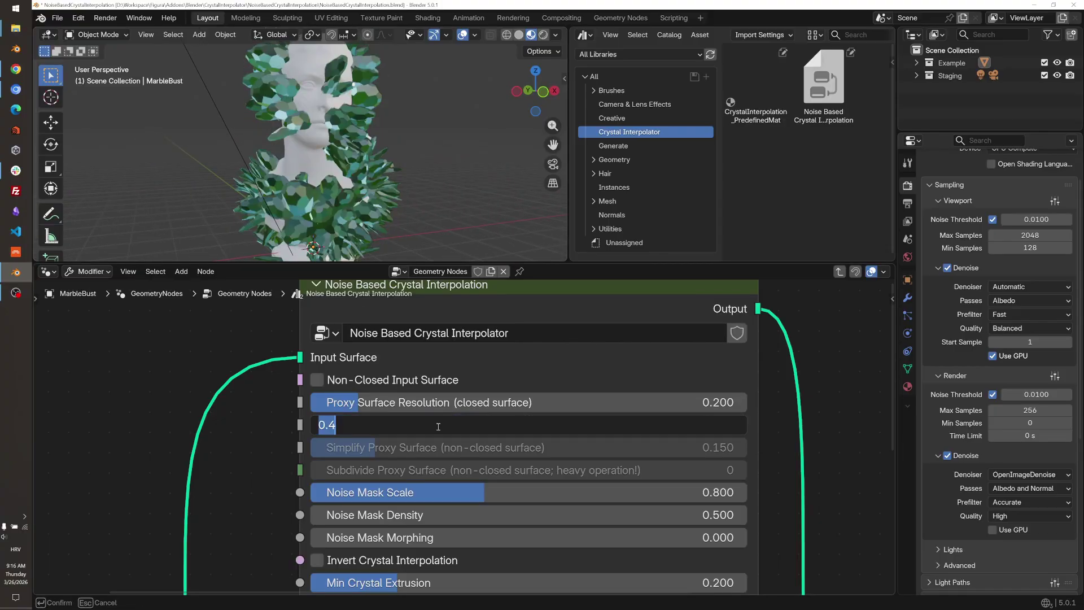
{"action": "type", "text": "0.2"}
{"action": "key", "text": "Return"}
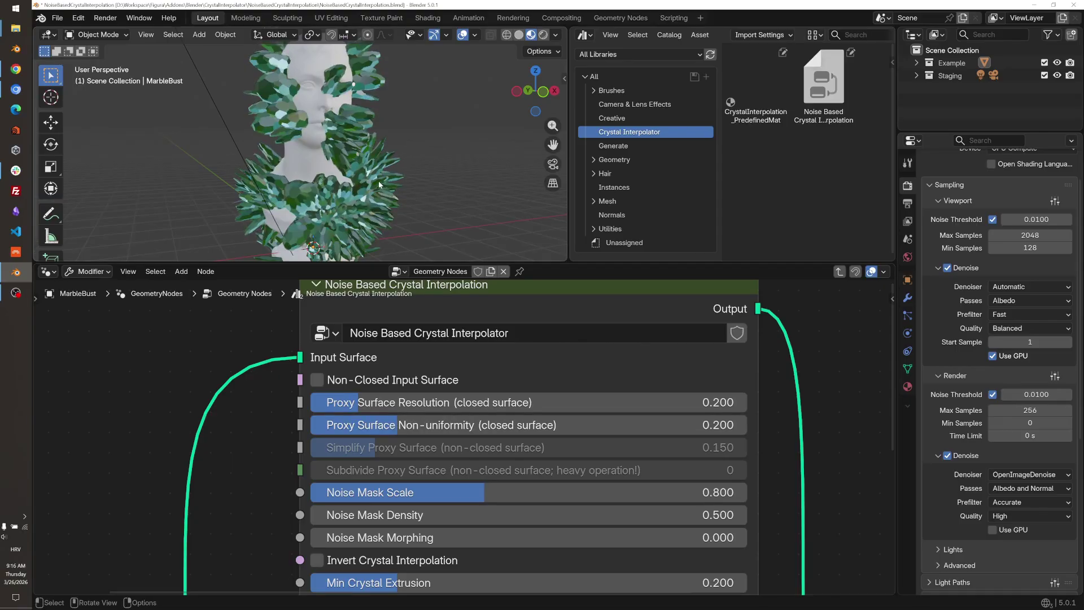
- Enable Non-Closed Input Surface on the crystal interpolation node and check the crystals on the bust
{"action": "middle_click_drag", "start_coordinate": [379, 187], "coordinate": [359, 171]}
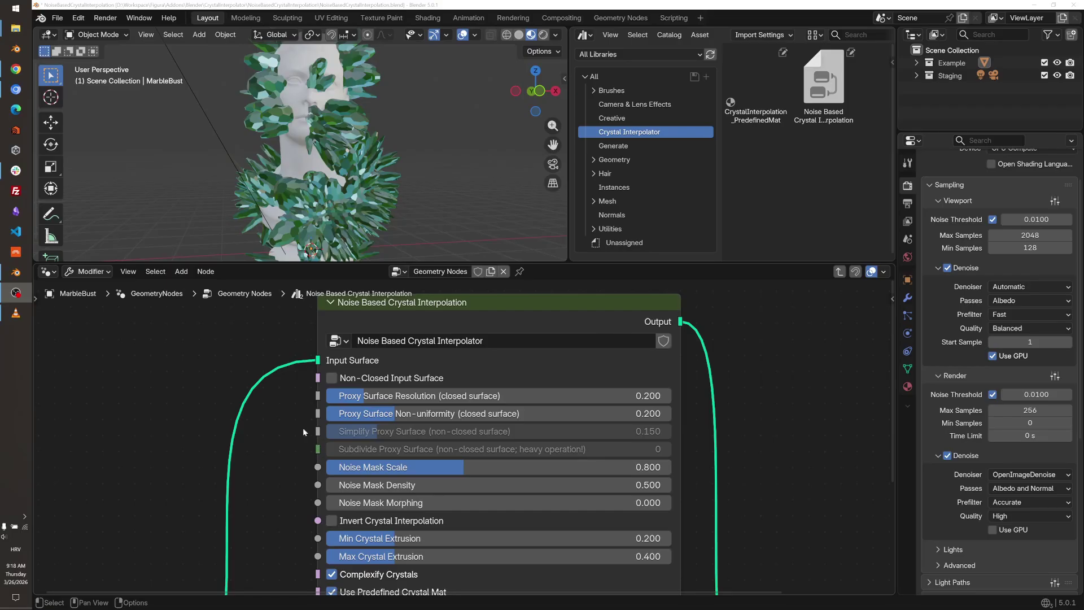
{"action": "left_click", "coordinate": [332, 378]}
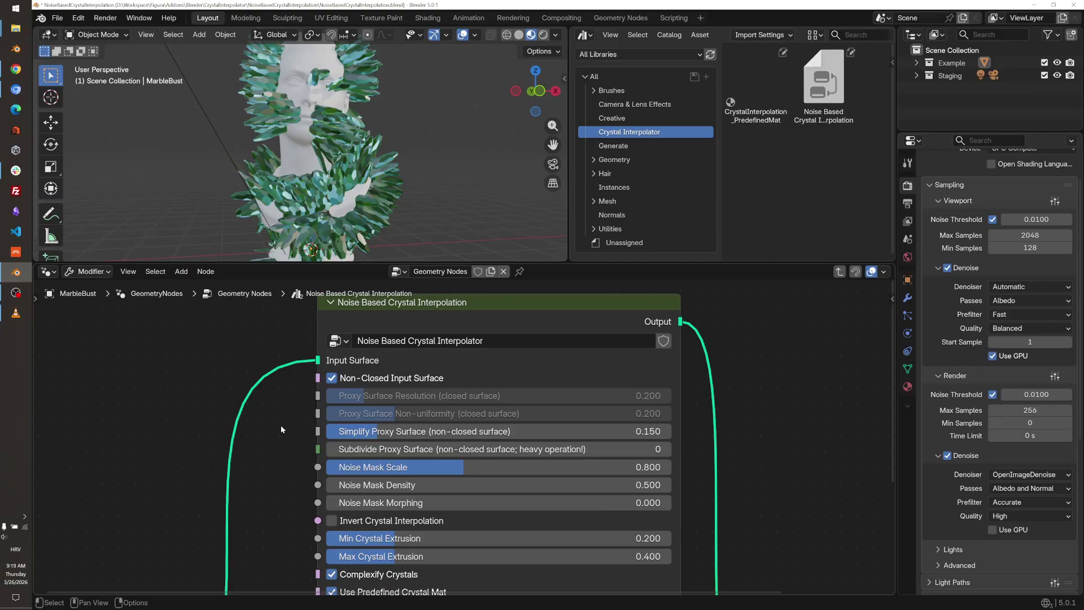
{"action": "middle_click_drag", "start_coordinate": [315, 215], "coordinate": [320, 212]}
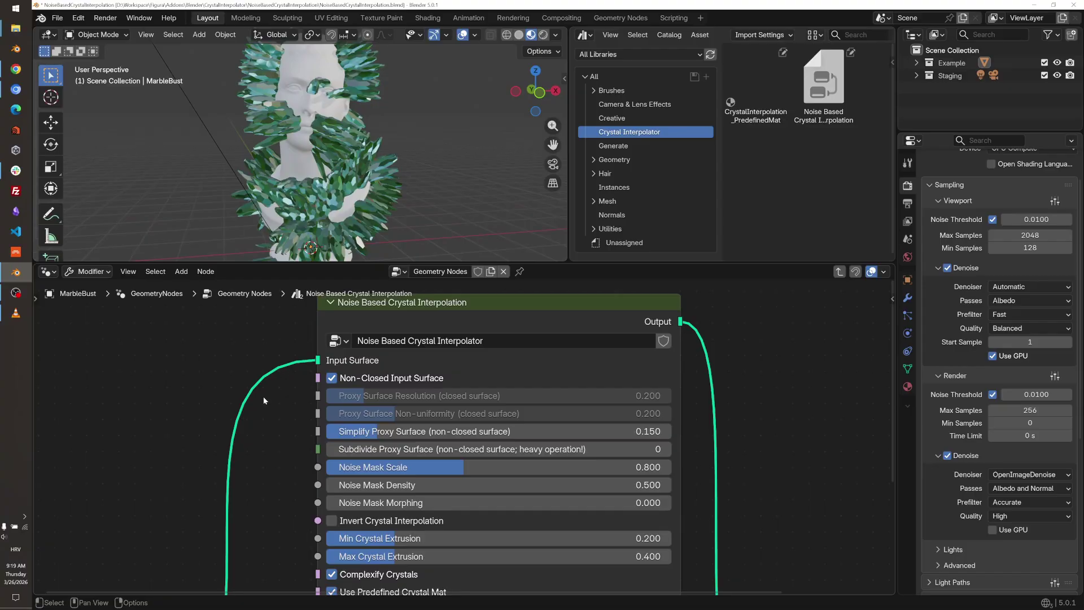
- Set Simplify Proxy Surface (non-closed surface) to 0.01 and check the crystals on the bust
{"action": "left_click", "coordinate": [377, 433]}
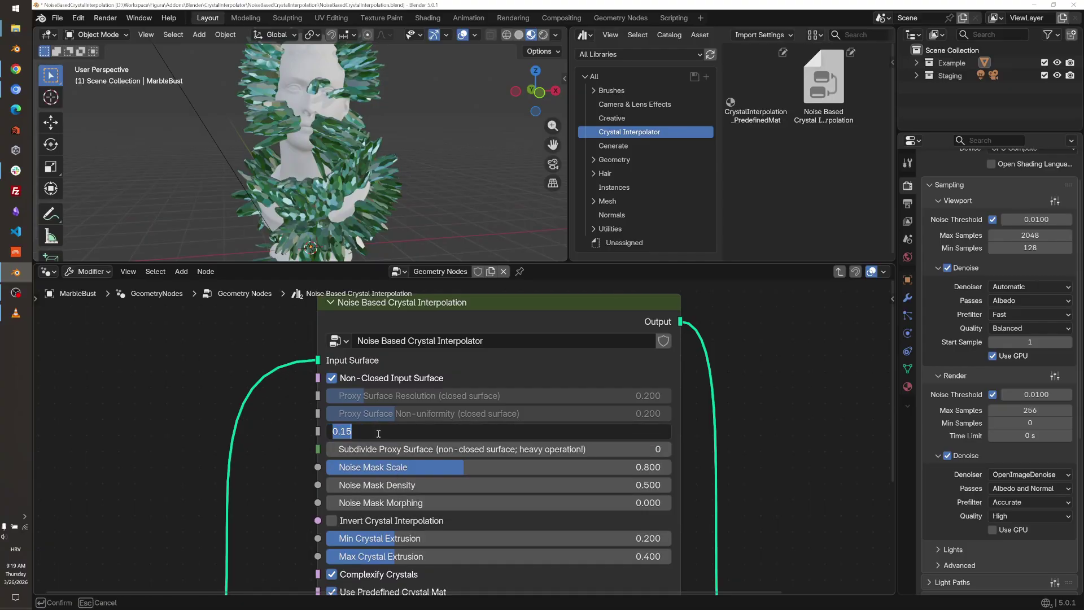
{"action": "type", "text": "0.1"}
{"action": "key", "text": "BackSpace"}
{"action": "type", "text": "01"}
{"action": "key", "text": "Return"}
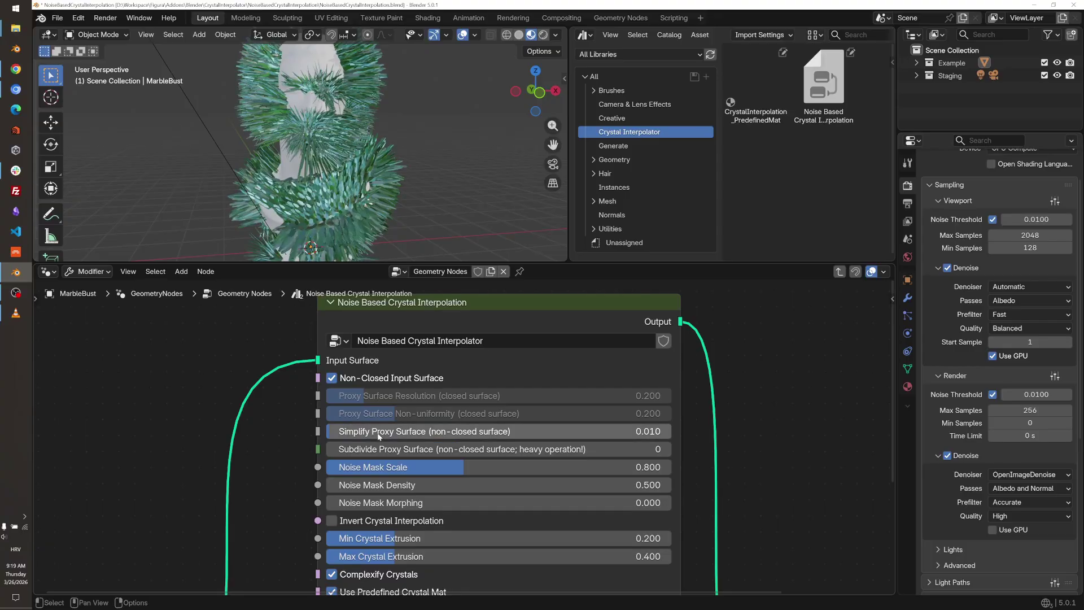
{"action": "middle_click_drag", "start_coordinate": [302, 184], "coordinate": [324, 189]}
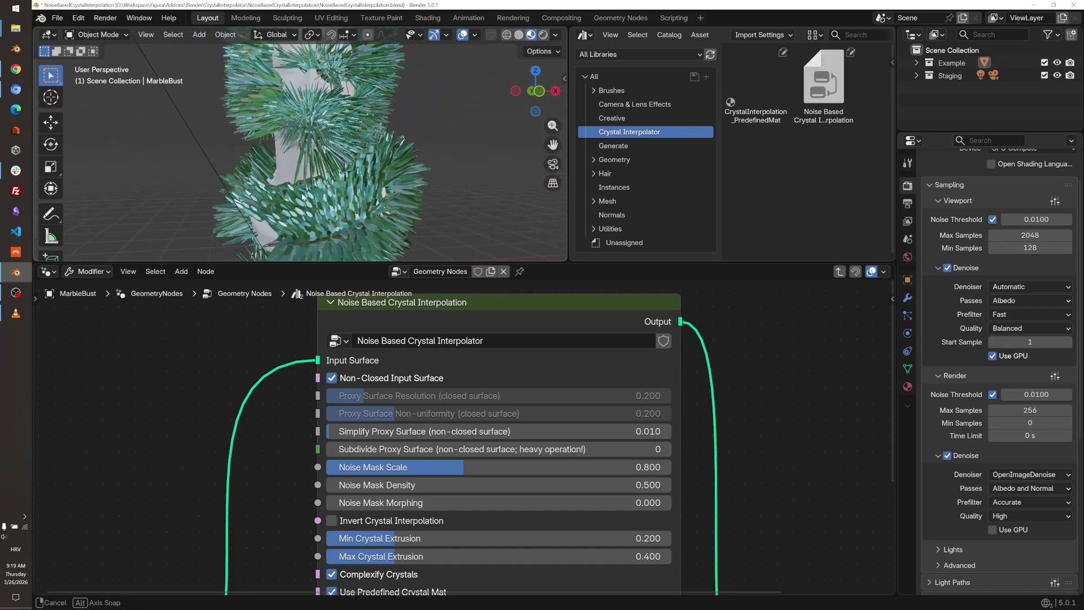
- Set Simplify Proxy Surface (non-closed surface) to 0.3 and view the bust from another angle
{"action": "double_click", "coordinate": [437, 428]}
{"action": "type", "text": "0.3"}
{"action": "key", "text": "Return"}
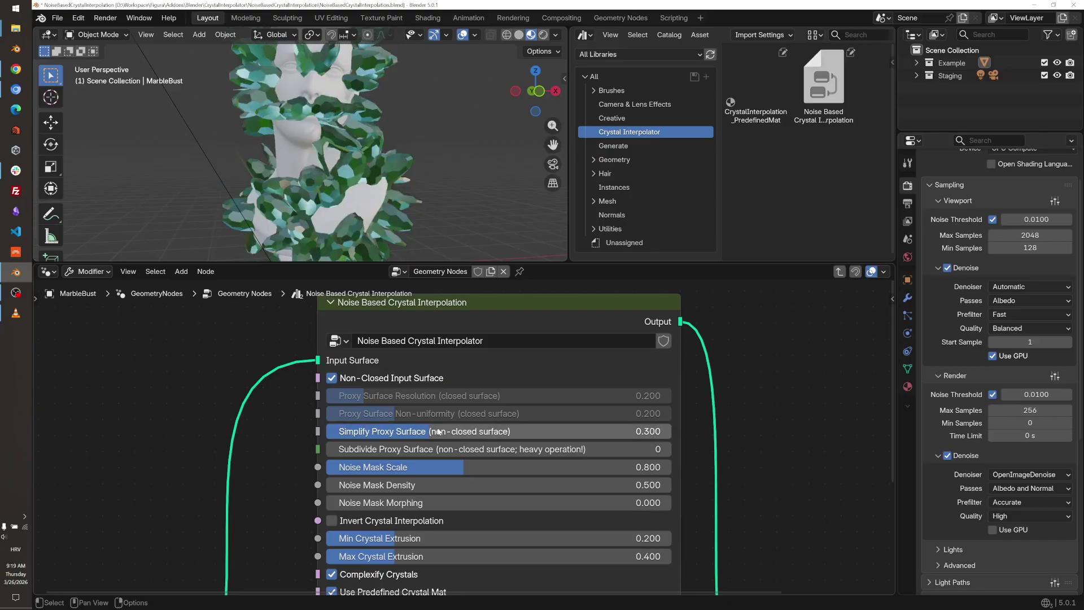
{"action": "middle_click_drag", "start_coordinate": [337, 138], "coordinate": [263, 113]}
- Set Simplify Proxy Surface (non-closed surface) to 0.2
{"action": "left_click", "coordinate": [456, 432]}
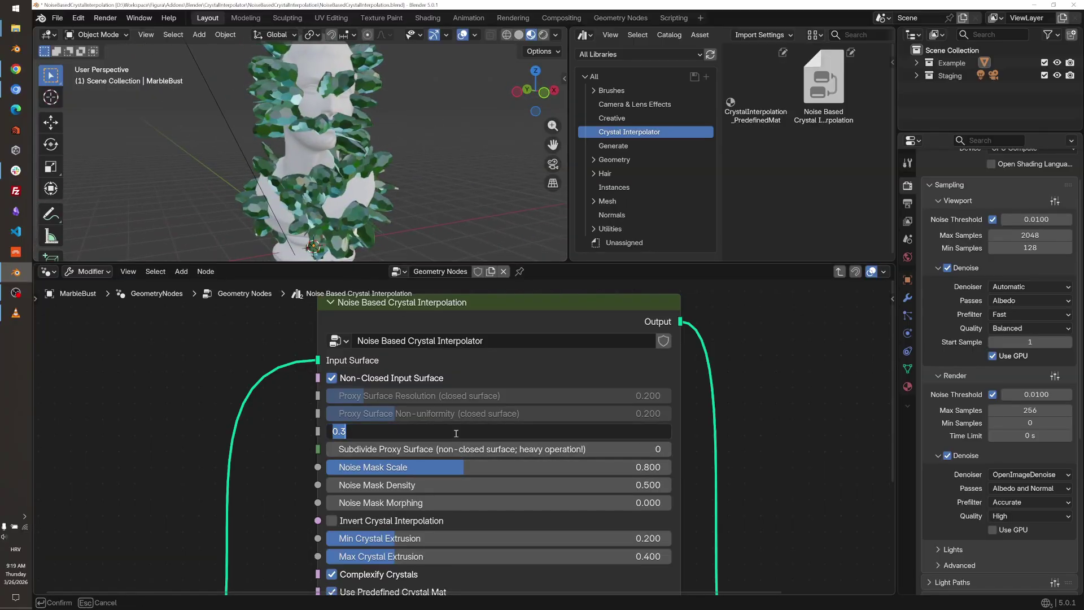
{"action": "type", "text": "0.2"}
{"action": "key", "text": "Return"}
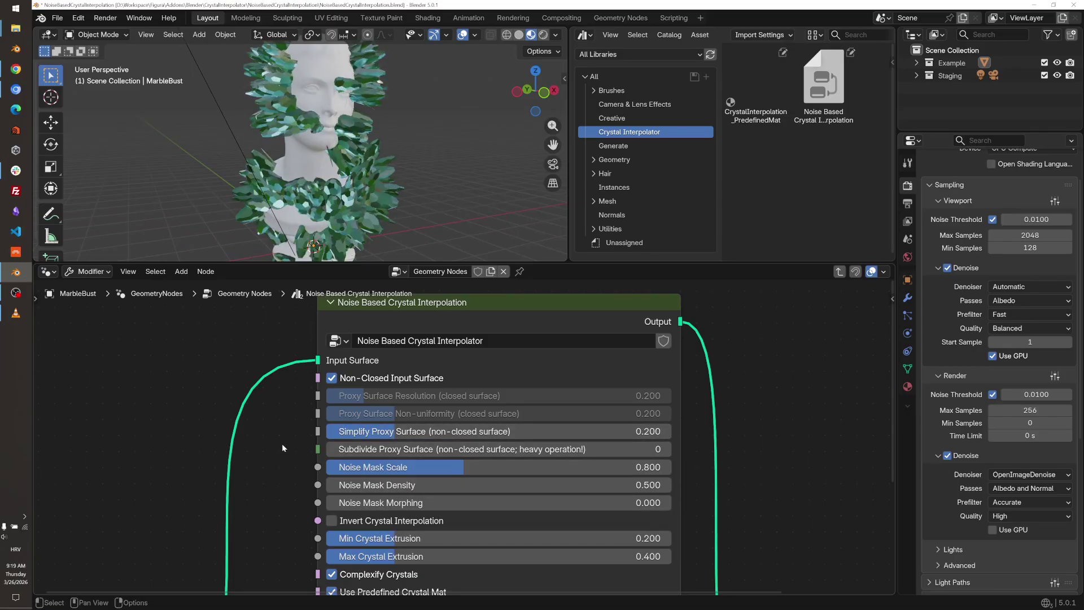
{"action": "middle_click_drag", "start_coordinate": [338, 207], "coordinate": [324, 247]}
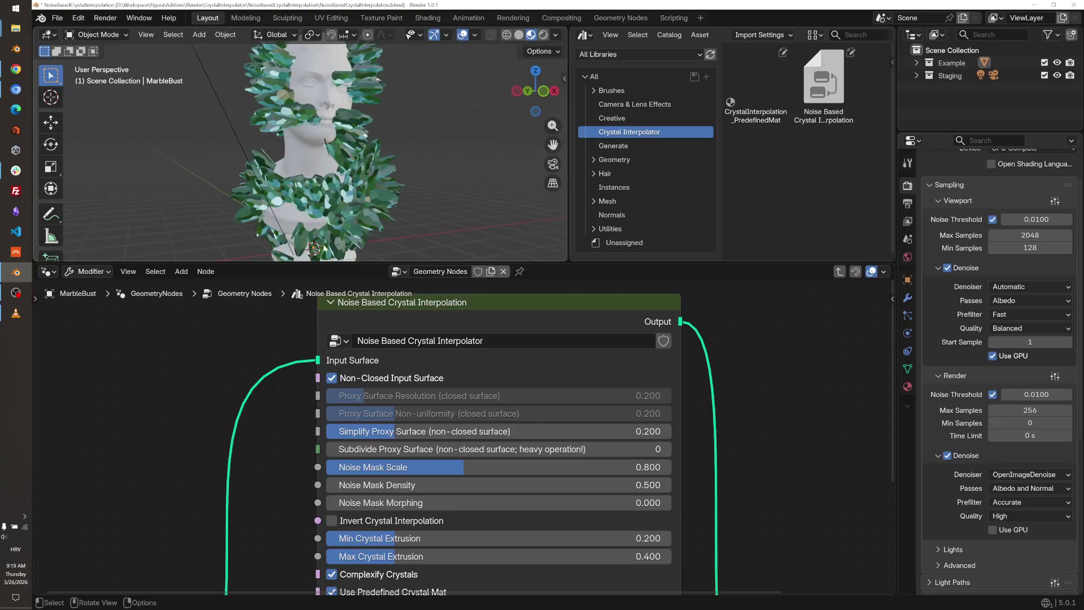
- Disable Non-Closed Input Surface and set Proxy Surface Non-uniformity (closed surface) to 0
{"action": "left_click", "coordinate": [332, 378]}
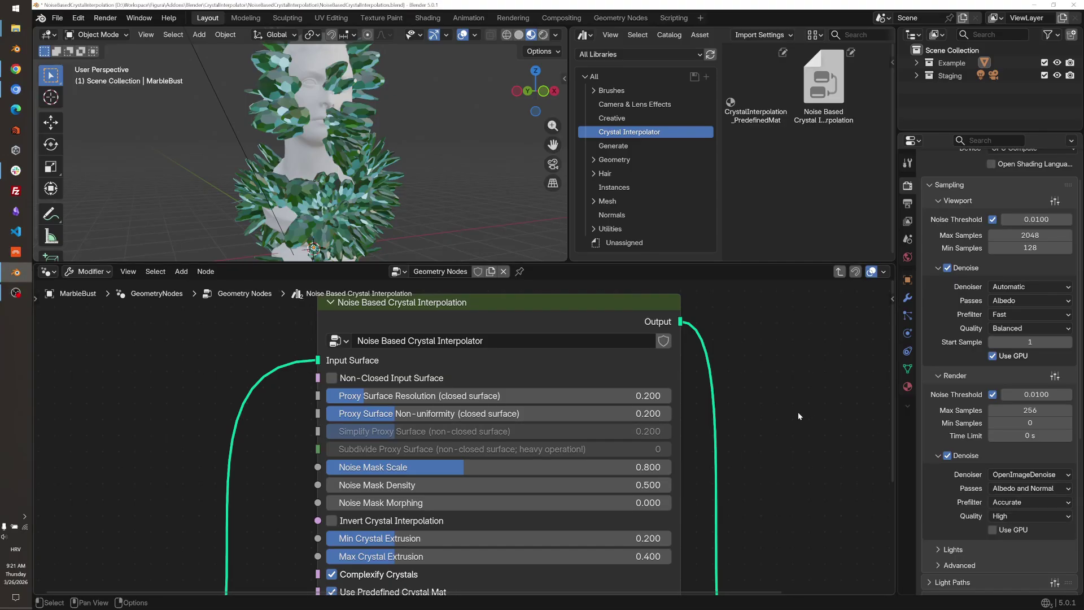
{"action": "left_click", "coordinate": [429, 416]}
{"action": "type", "text": "0"}
{"action": "key", "text": "Return"}
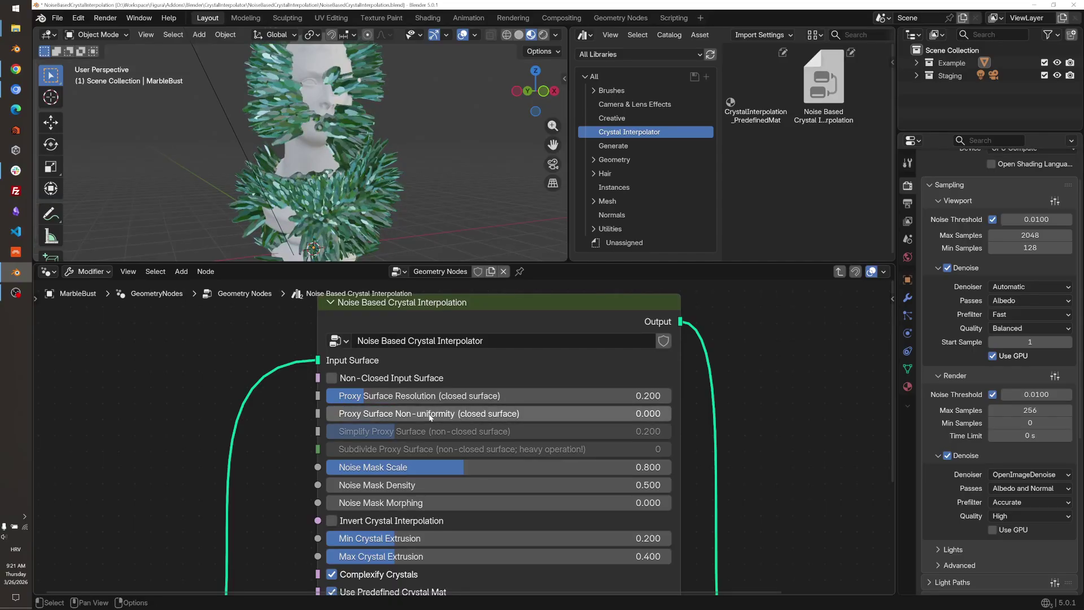
- Set Proxy Surface Resolution (closed surface) to 0.25 and save the Blender file
{"action": "left_click", "coordinate": [446, 397]}
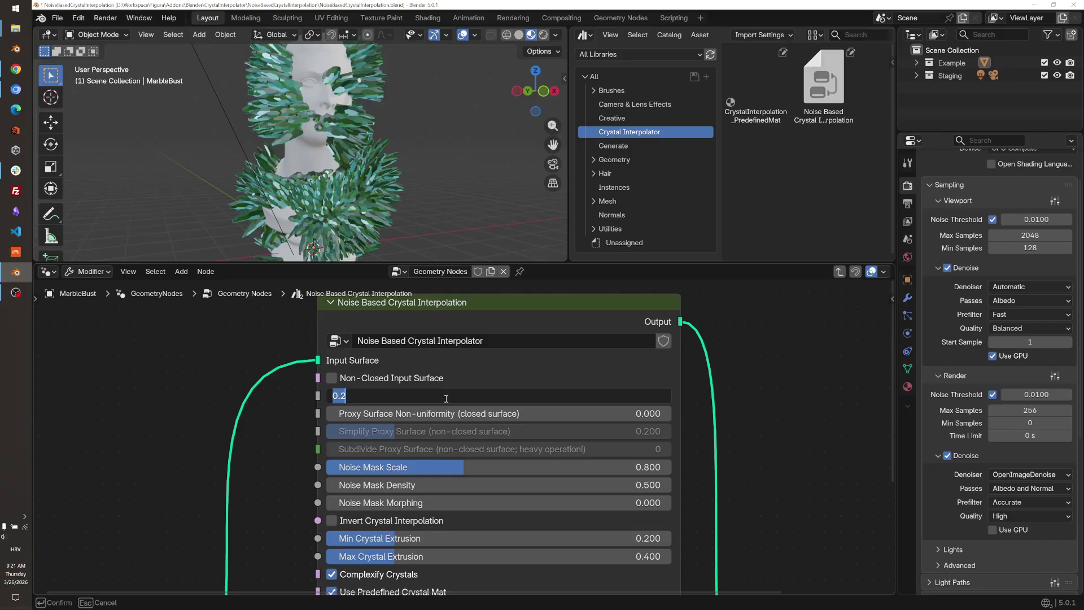
{"action": "type", "text": "0.25"}
{"action": "key", "text": "Return"}
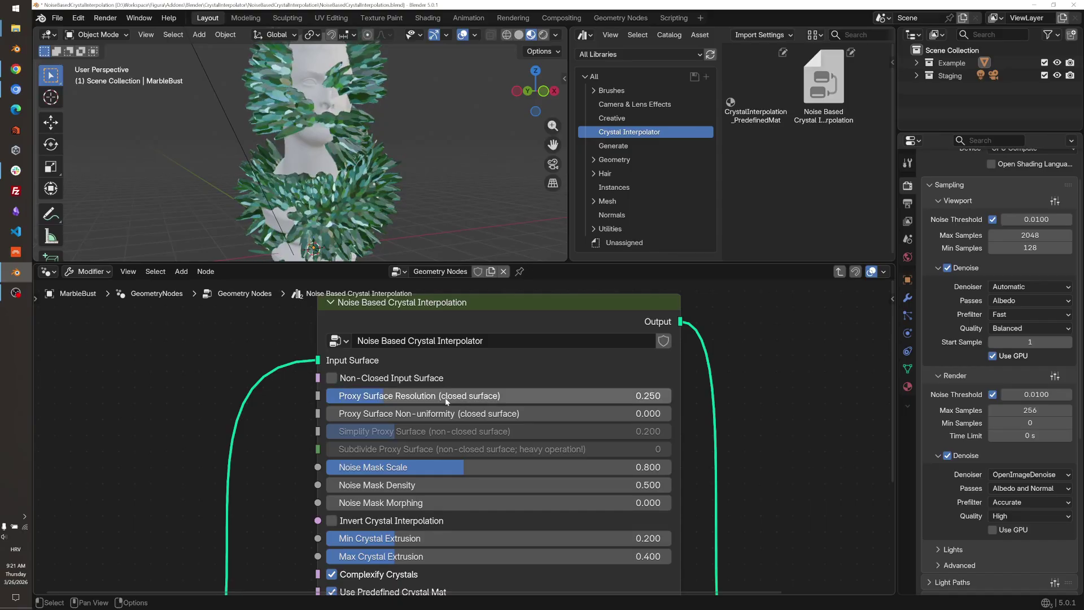
{"action": "mouse_move", "coordinate": [408, 208]}
{"action": "middle_mouse_down"}
{"action": "mouse_move", "coordinate": [356, 218]}
{"action": "mouse_move", "coordinate": [398, 215]}
{"action": "middle_mouse_up"}
{"action": "key", "text": "ctrl+s"}
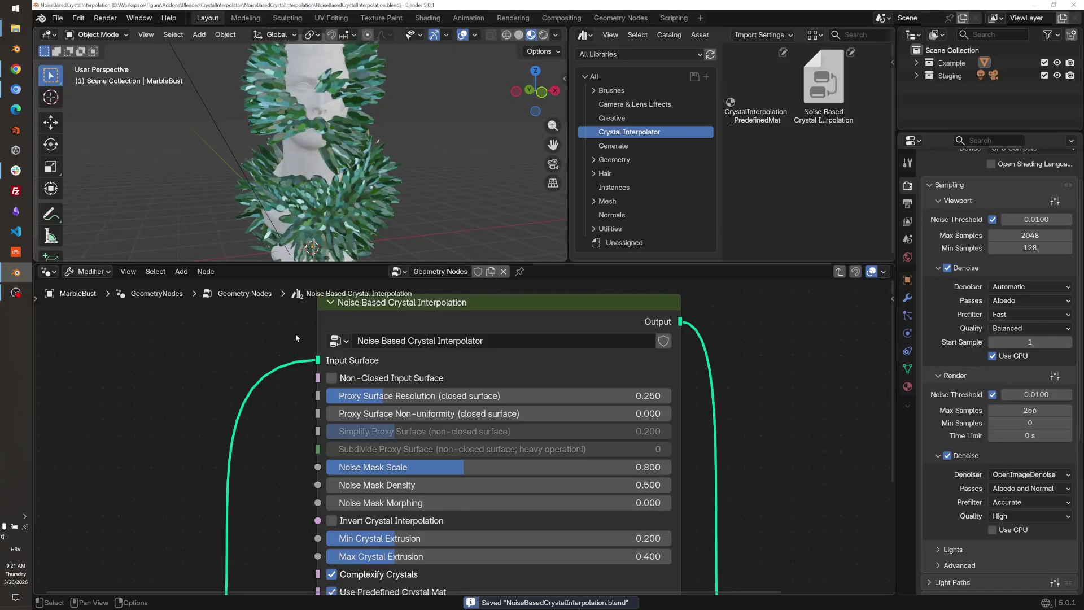
- Make the 3D viewport taller and inspect the crystals on the bust up close
{"action": "left_click_drag", "start_coordinate": [296, 263], "coordinate": [296, 292]}
{"action": "scroll", "coordinate": [344, 196], "scroll_direction": "up", "scroll_amount": 2}
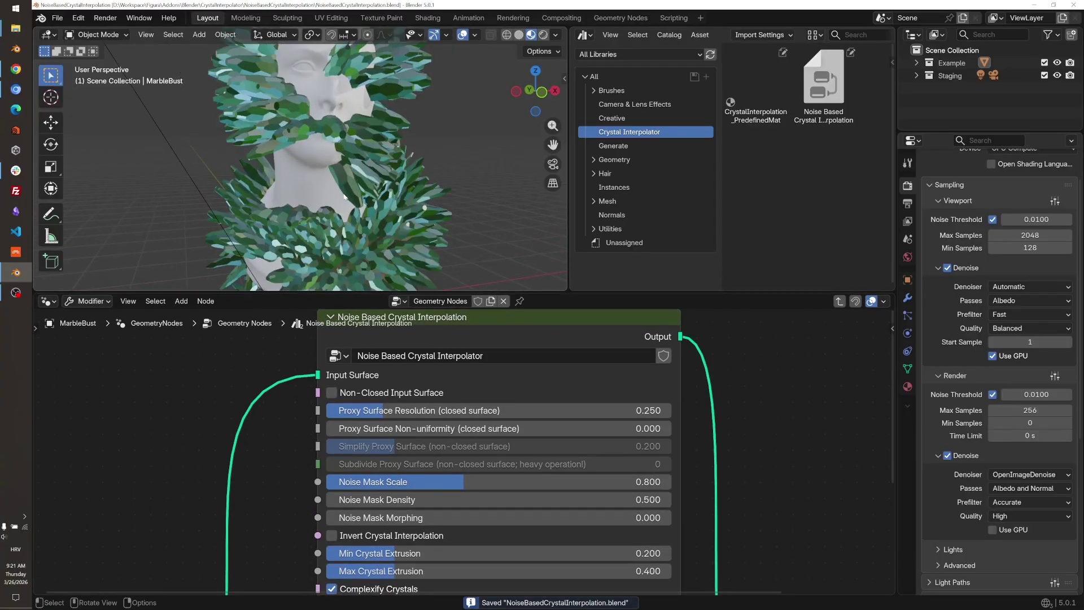
{"action": "scroll", "coordinate": [345, 197], "scroll_direction": "down", "scroll_amount": 3}
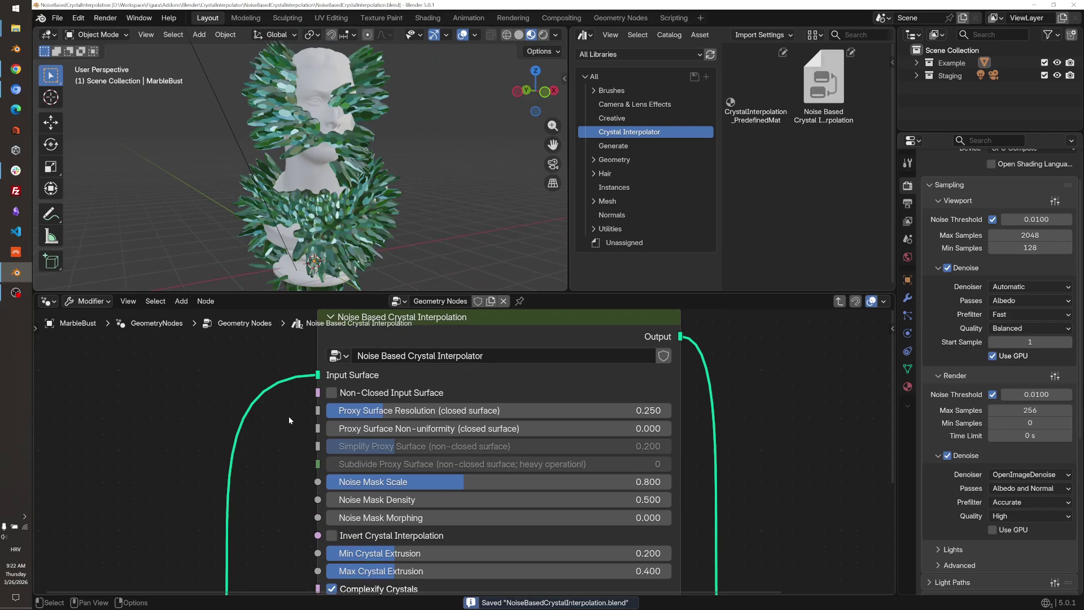
- Set Noise Mask Scale to 0.2 and check how the crystals cover the bust
{"action": "middle_click_drag", "start_coordinate": [289, 424], "coordinate": [275, 431]}
{"action": "middle_click_drag", "start_coordinate": [274, 477], "coordinate": [280, 425]}
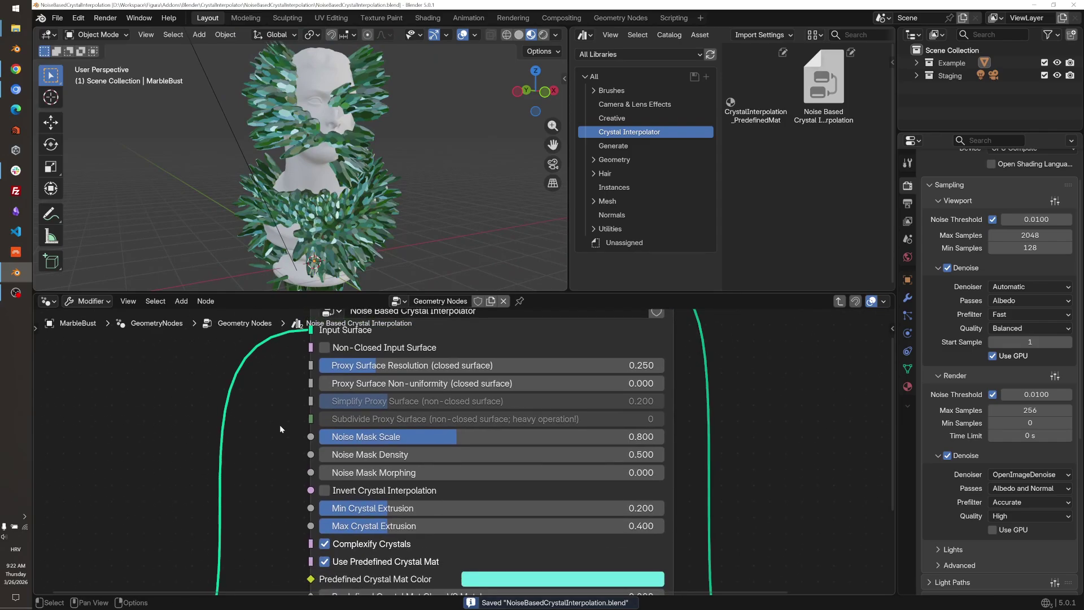
{"action": "scroll", "coordinate": [279, 422], "scroll_direction": "up", "scroll_amount": 1}
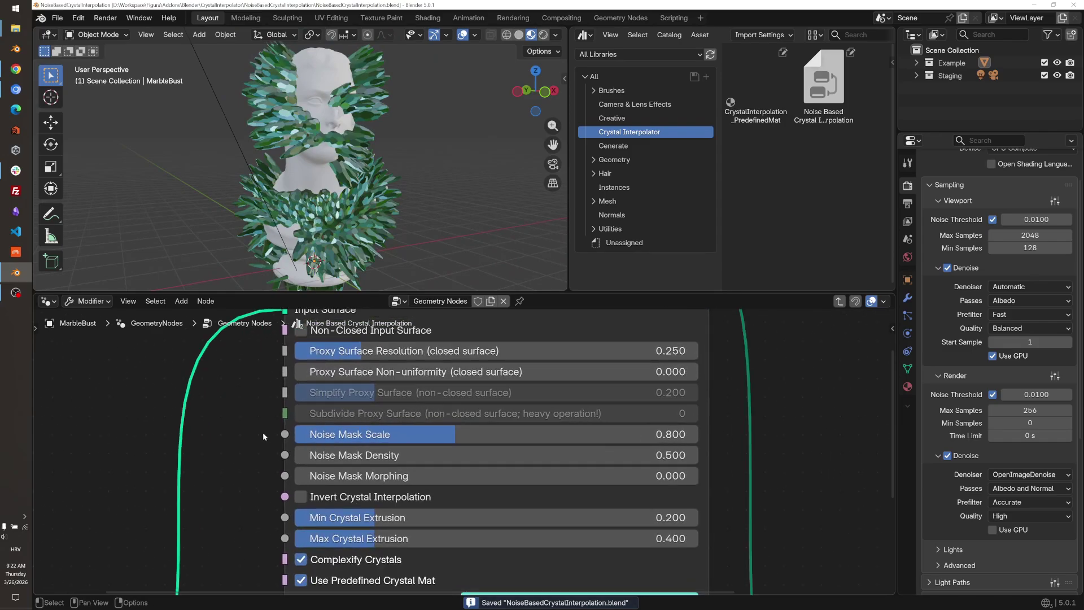
{"action": "scroll", "coordinate": [263, 432], "scroll_direction": "up", "scroll_amount": 1}
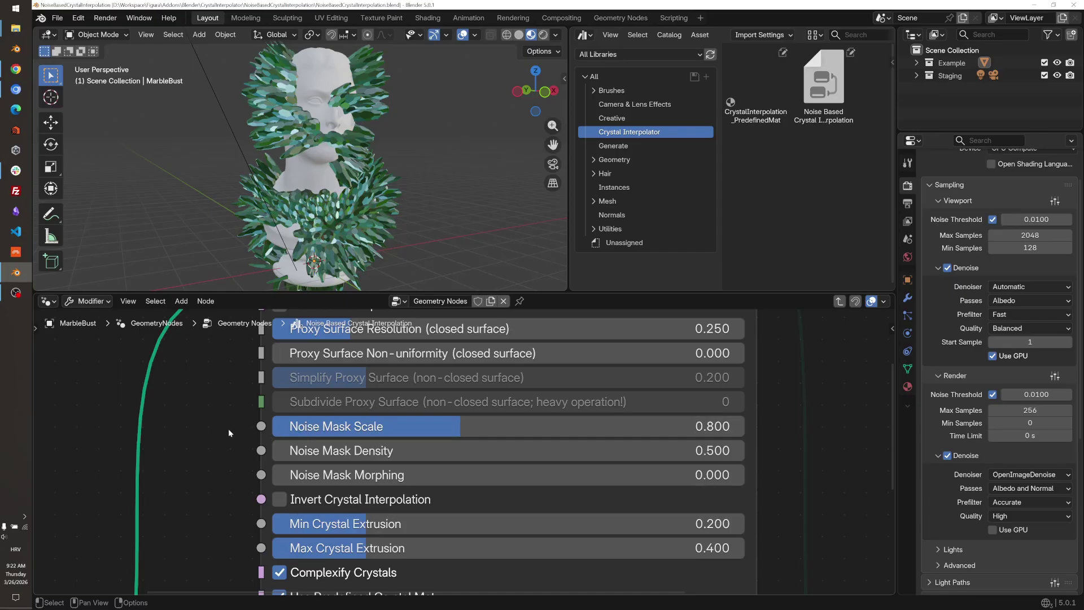
{"action": "double_click", "coordinate": [330, 427]}
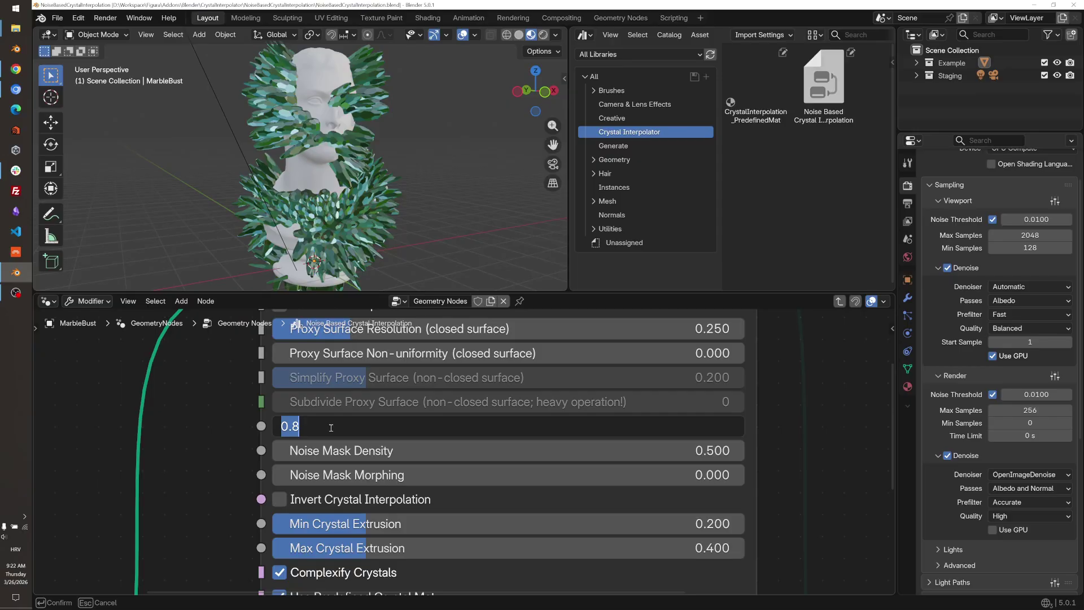
{"action": "type", "text": "0.2"}
{"action": "key", "text": "Return"}
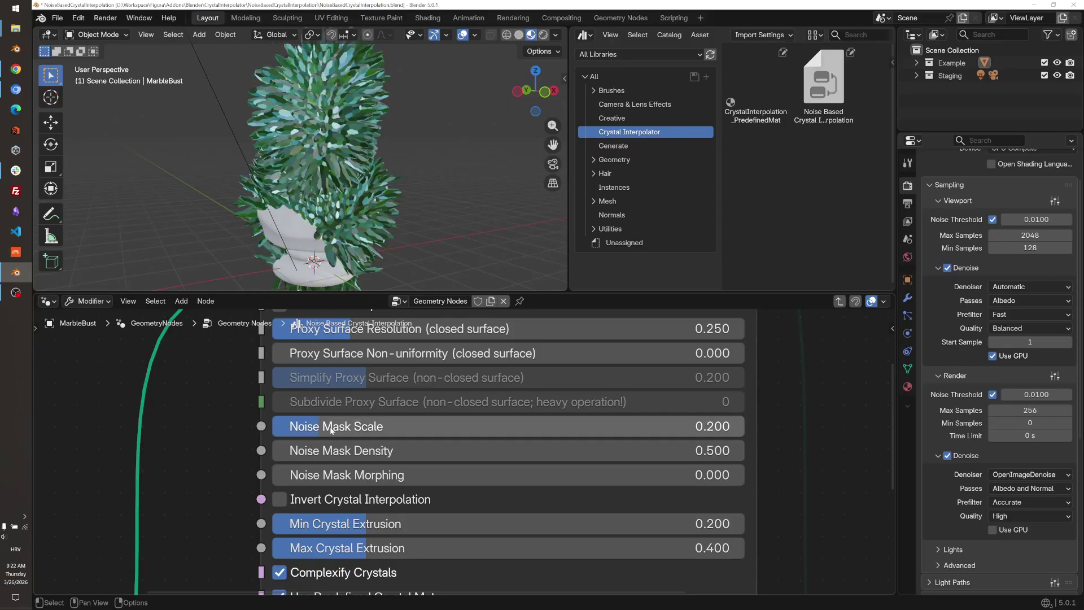
{"action": "middle_click_drag", "start_coordinate": [361, 228], "coordinate": [246, 230]}
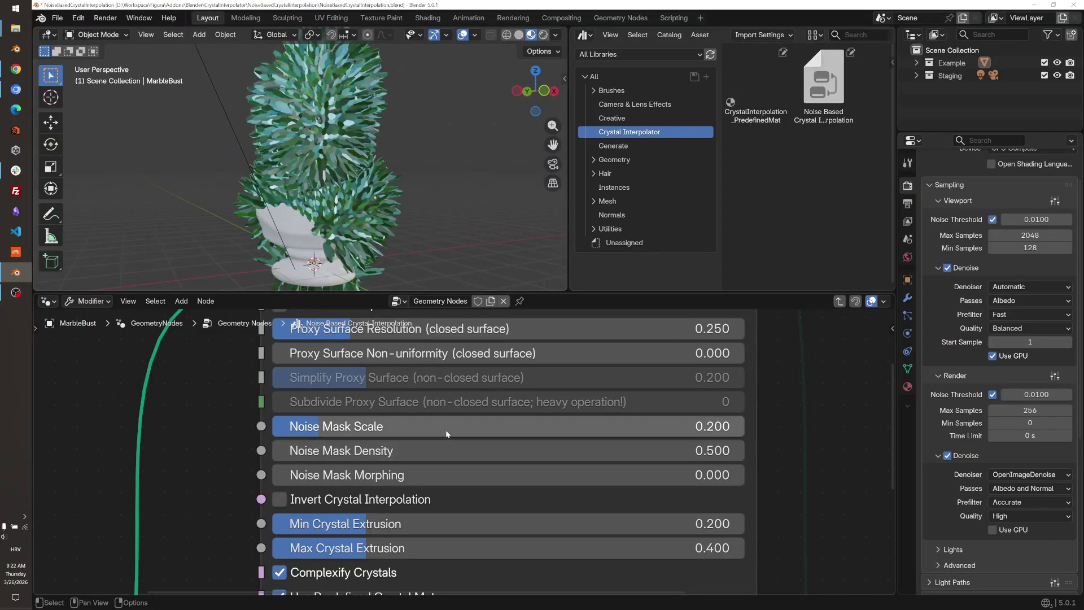
- Set Noise Mask Scale to 1.5 and view the crystal patches from another side
{"action": "left_click_drag", "start_coordinate": [445, 429], "coordinate": [447, 430]}
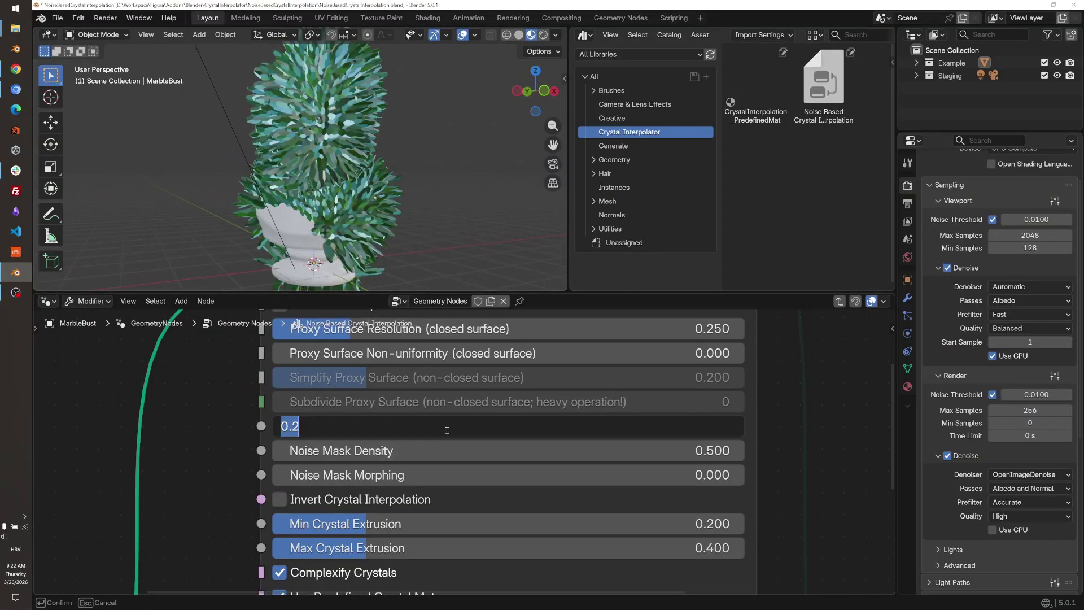
{"action": "type", "text": "1.5"}
{"action": "key", "text": "Return"}
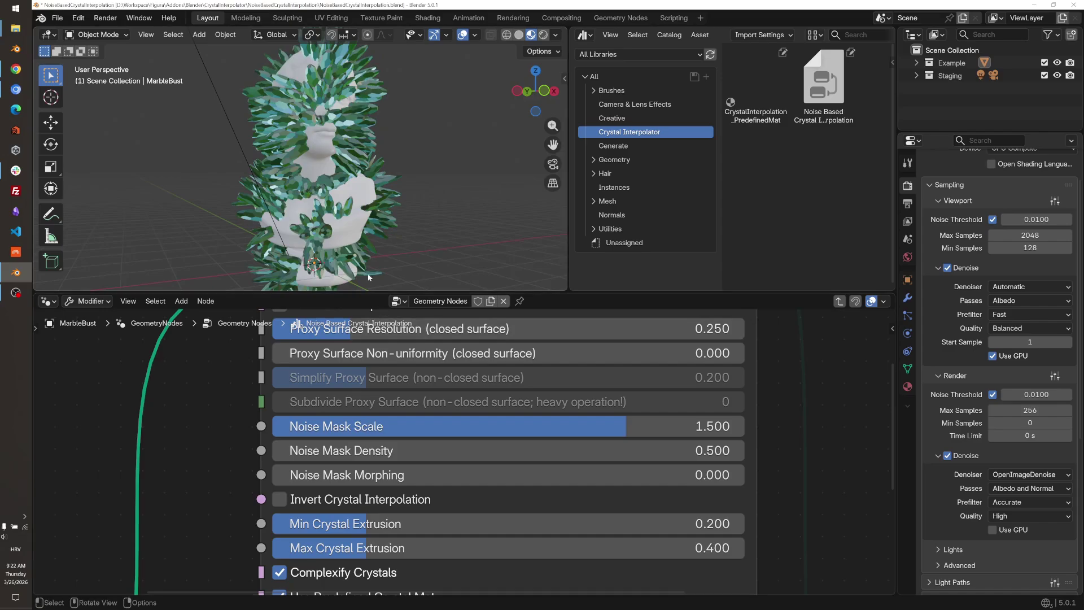
{"action": "middle_click_drag", "start_coordinate": [270, 139], "coordinate": [214, 131]}
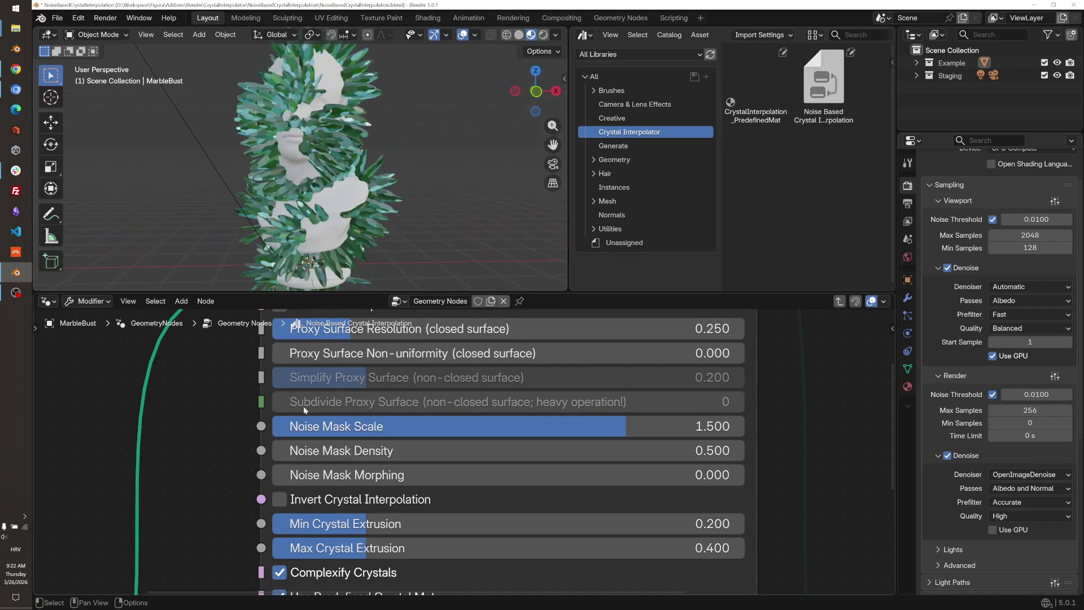
- Set Noise Mask Scale to 0.8 and check the crystals on the bust
{"action": "left_click", "coordinate": [374, 426]}
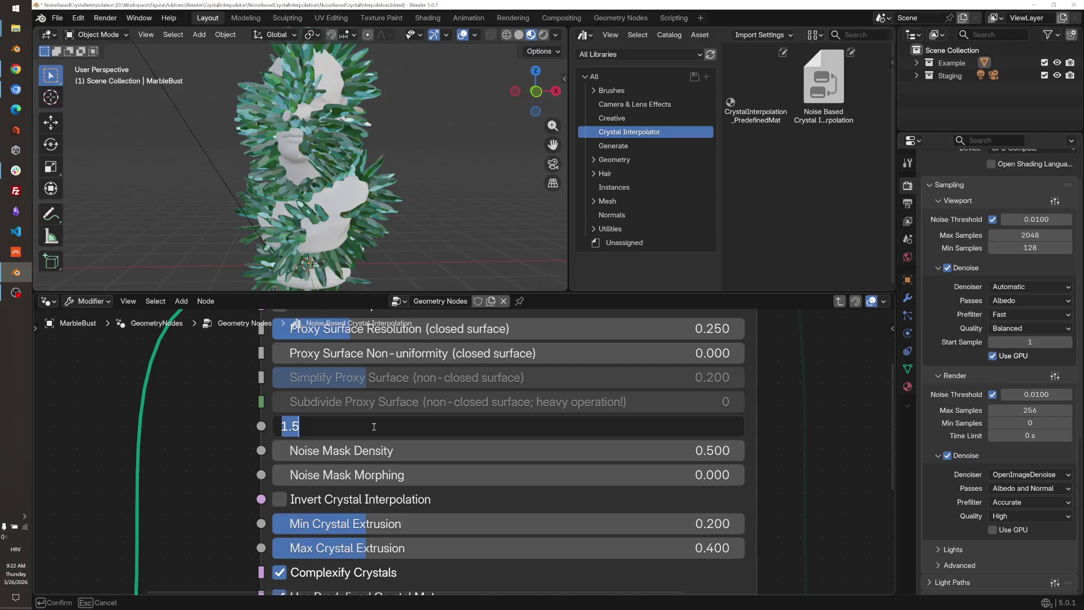
{"action": "type", "text": "0.8"}
{"action": "key", "text": "Return"}
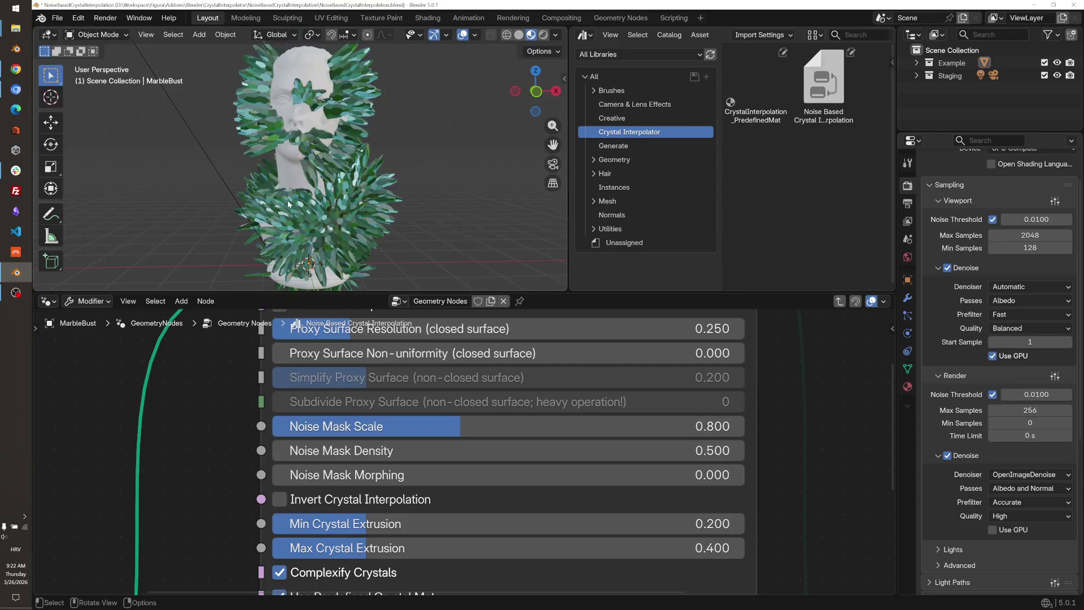
{"action": "middle_click_drag", "start_coordinate": [288, 205], "coordinate": [312, 207]}
{"action": "scroll", "coordinate": [219, 434], "scroll_direction": "up", "scroll_amount": 1}
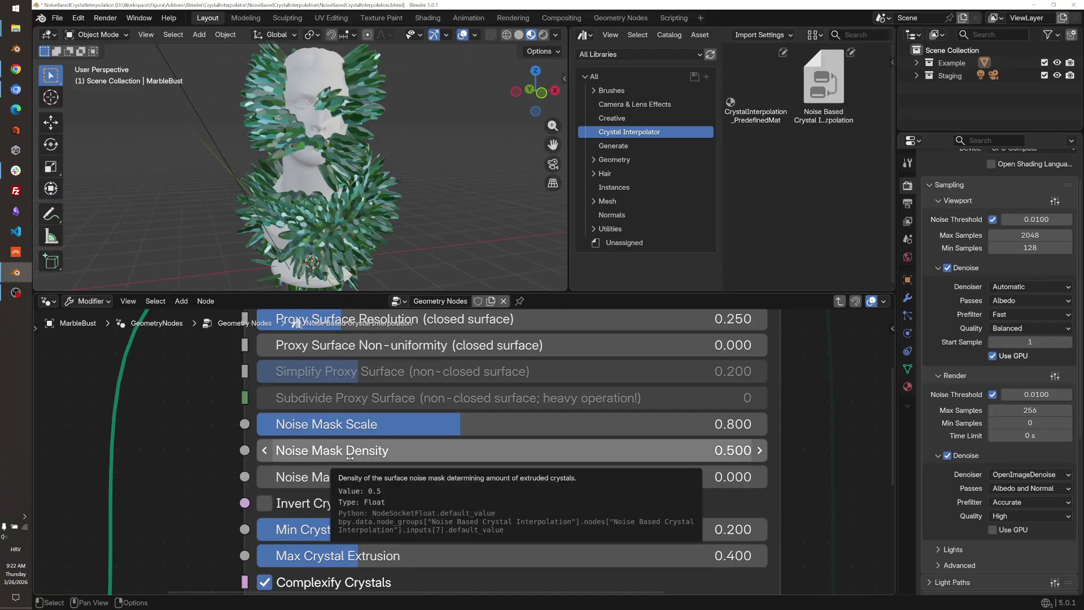
- Adjust Noise Mask Density to 0.49 and Noise Mask Morphing to 5.01
{"action": "mouse_move", "coordinate": [350, 457]}
{"action": "left_mouse_down"}
{"action": "mouse_move", "coordinate": [452, 452]}
{"action": "mouse_move", "coordinate": [290, 452]}
{"action": "mouse_move", "coordinate": [377, 452]}
{"action": "mouse_move", "coordinate": [289, 452]}
{"action": "mouse_move", "coordinate": [368, 451]}
{"action": "mouse_move", "coordinate": [344, 451]}
{"action": "left_mouse_up"}
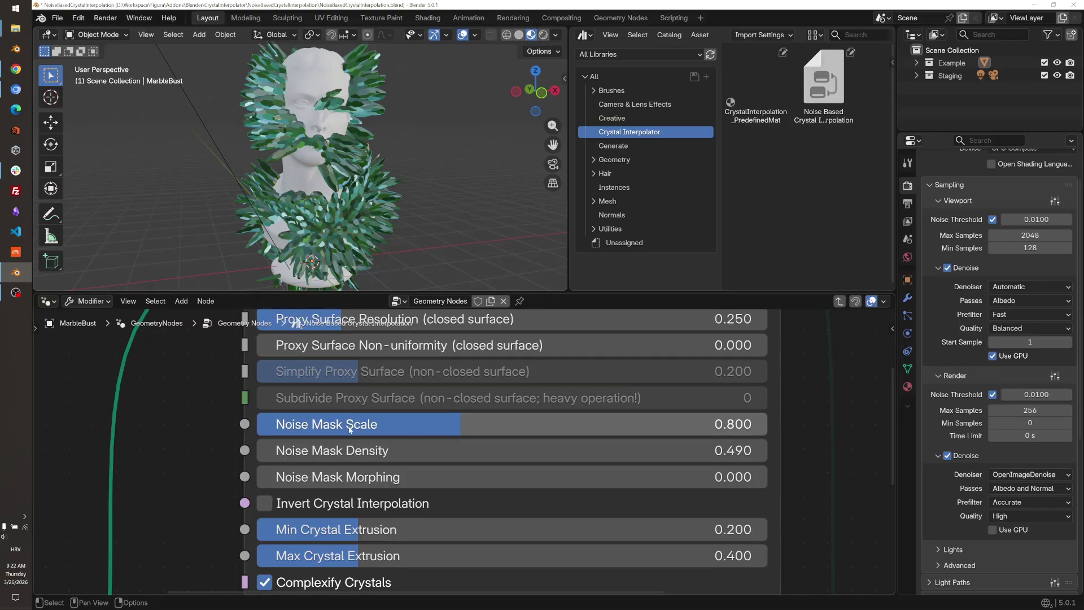
{"action": "left_click_drag", "start_coordinate": [405, 478], "coordinate": [688, 479]}
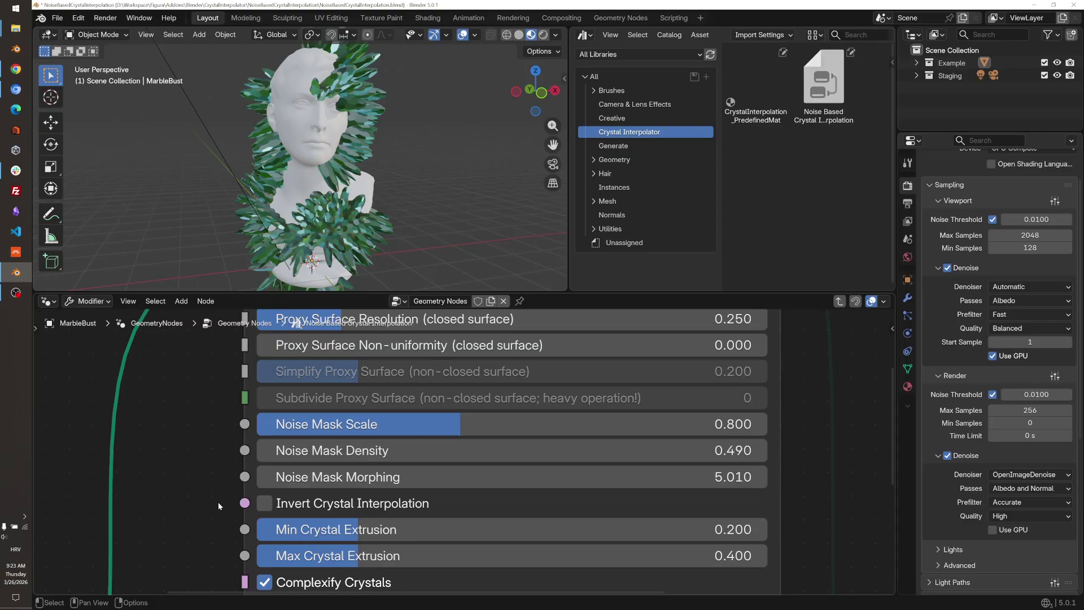
- Toggle Invert Crystal Interpolation on and off twice to compare the crystal coverage
{"action": "left_click", "coordinate": [264, 503]}
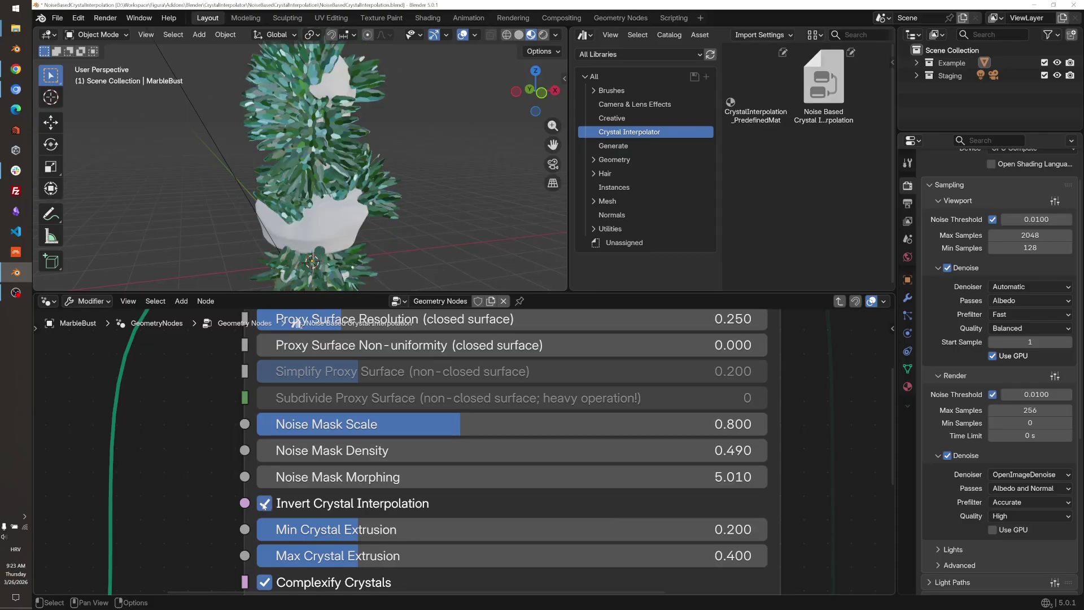
{"action": "left_click", "coordinate": [264, 503]}
{"action": "left_click", "coordinate": [263, 503]}
{"action": "left_click", "coordinate": [264, 502]}
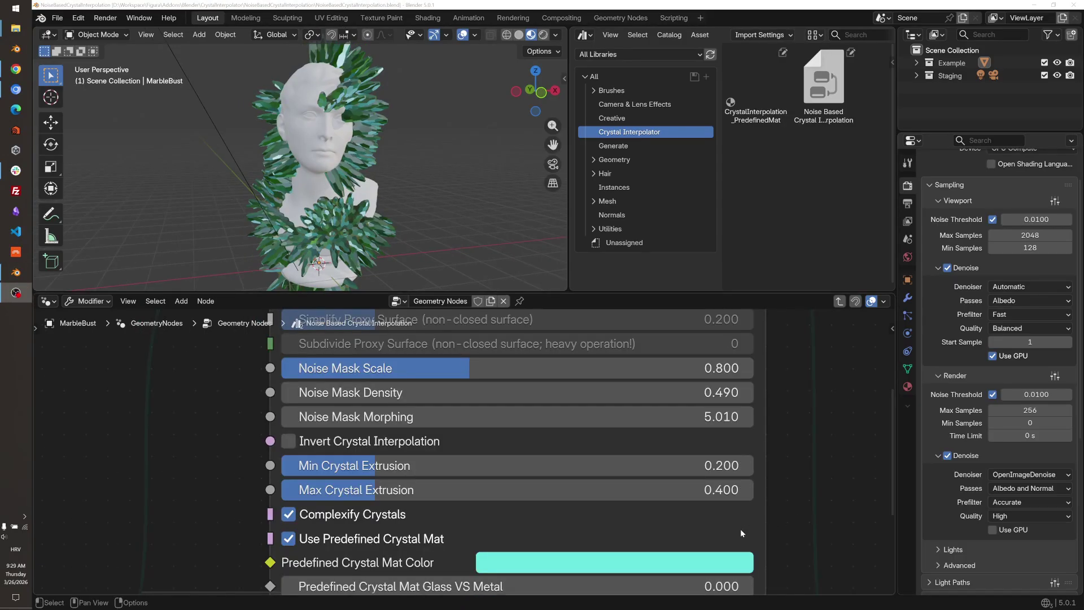
- Test shorter and longer crystal extrusions, finishing with Min Crystal Extrusion at 0.099 and Max Crystal Extrusion at 0.425
{"action": "middle_click_drag", "start_coordinate": [205, 493], "coordinate": [222, 458]}
{"action": "scroll", "coordinate": [222, 458], "scroll_direction": "up", "scroll_amount": 1}
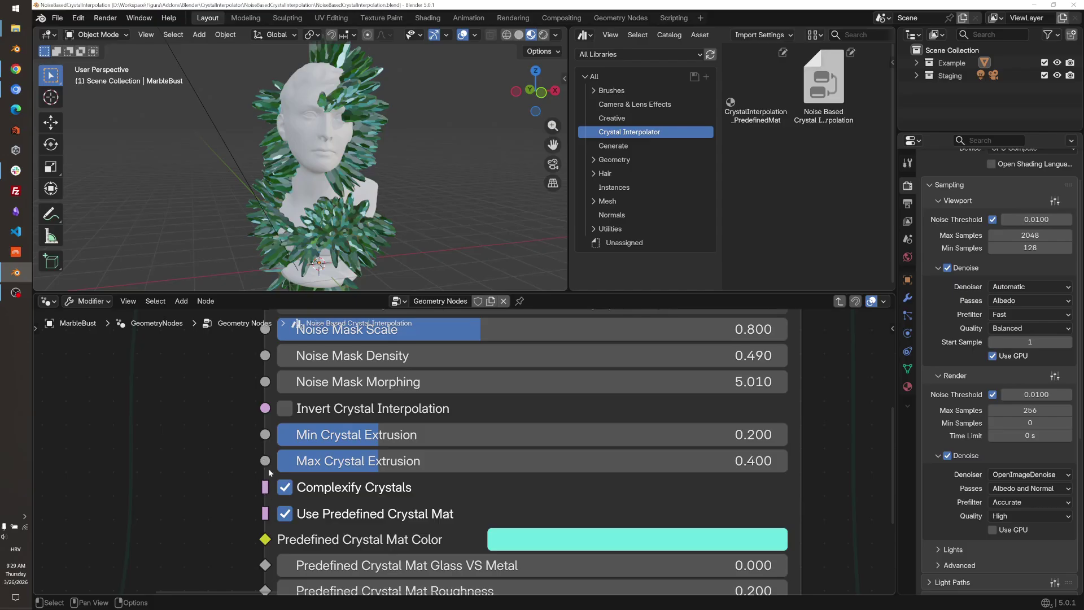
{"action": "mouse_move", "coordinate": [267, 436]}
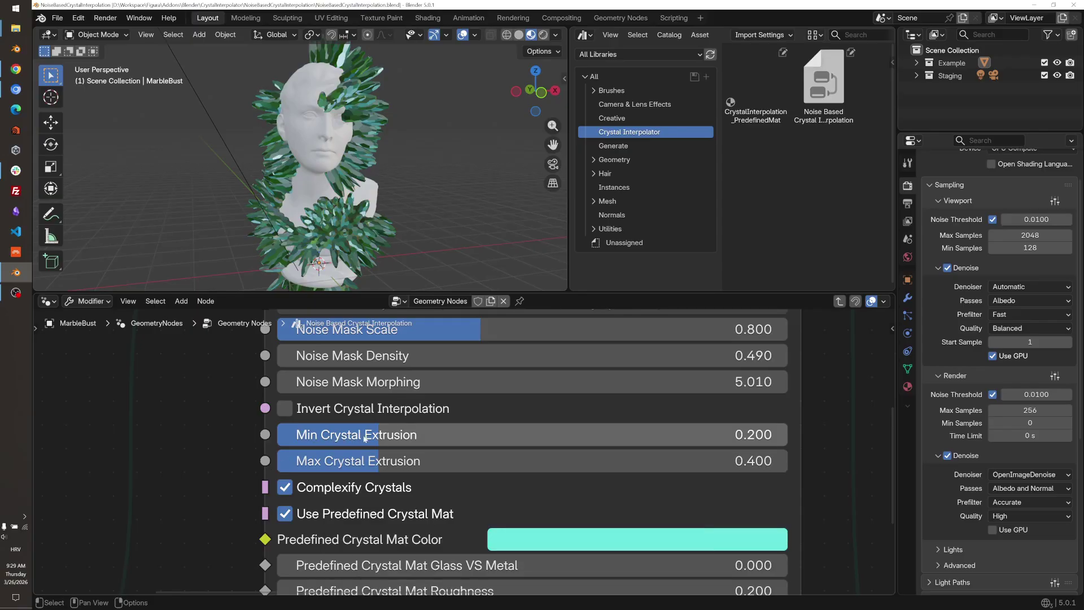
{"action": "left_click_drag", "start_coordinate": [377, 437], "coordinate": [279, 437]}
{"action": "left_click_drag", "start_coordinate": [338, 460], "coordinate": [285, 460]}
{"action": "left_click_drag", "start_coordinate": [293, 461], "coordinate": [489, 461]}
{"action": "left_click_drag", "start_coordinate": [301, 435], "coordinate": [350, 435]}
{"action": "left_click_drag", "start_coordinate": [489, 461], "coordinate": [511, 460]}
{"action": "middle_click_drag", "start_coordinate": [361, 225], "coordinate": [362, 226]}
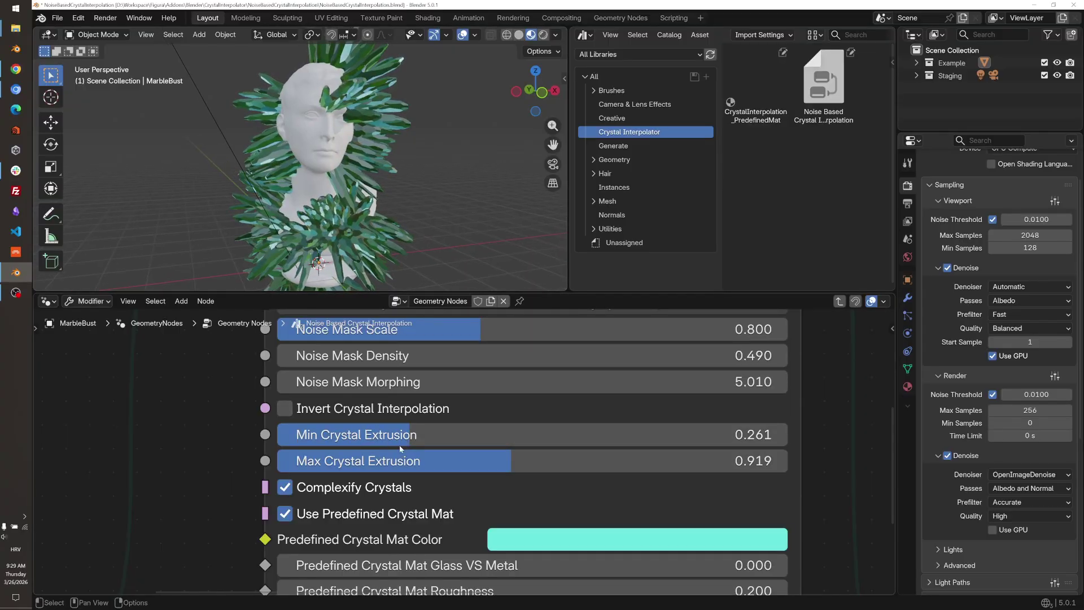
{"action": "left_click_drag", "start_coordinate": [400, 434], "coordinate": [386, 463]}
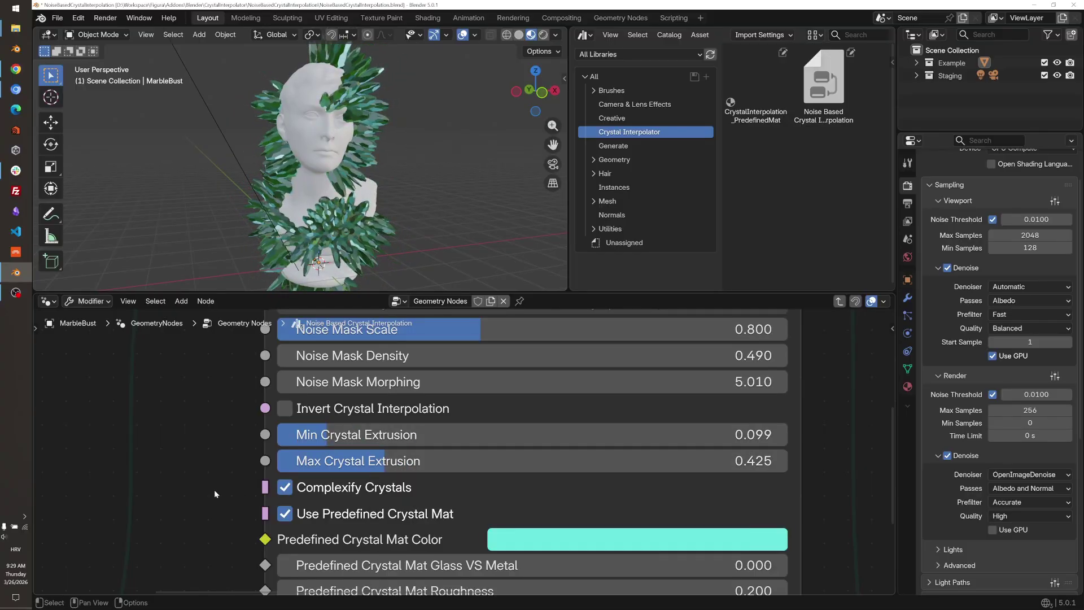
- Toggle Complexify Crystals off and on twice to compare the simple and complex crystal shapes on the bust
{"action": "scroll", "coordinate": [226, 485], "scroll_direction": "up", "scroll_amount": 1}
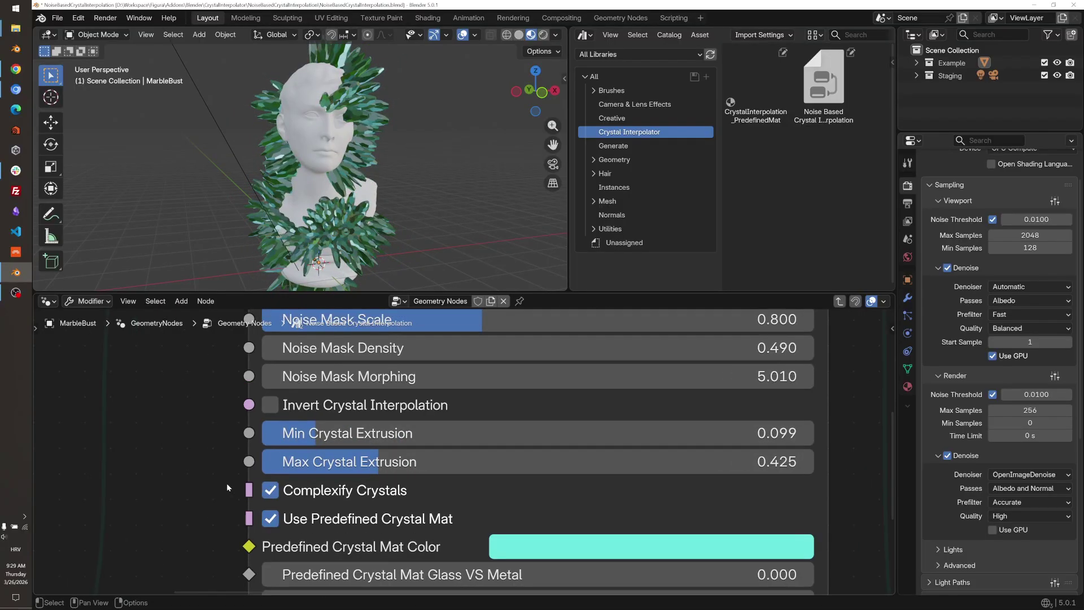
{"action": "left_click", "coordinate": [271, 491]}
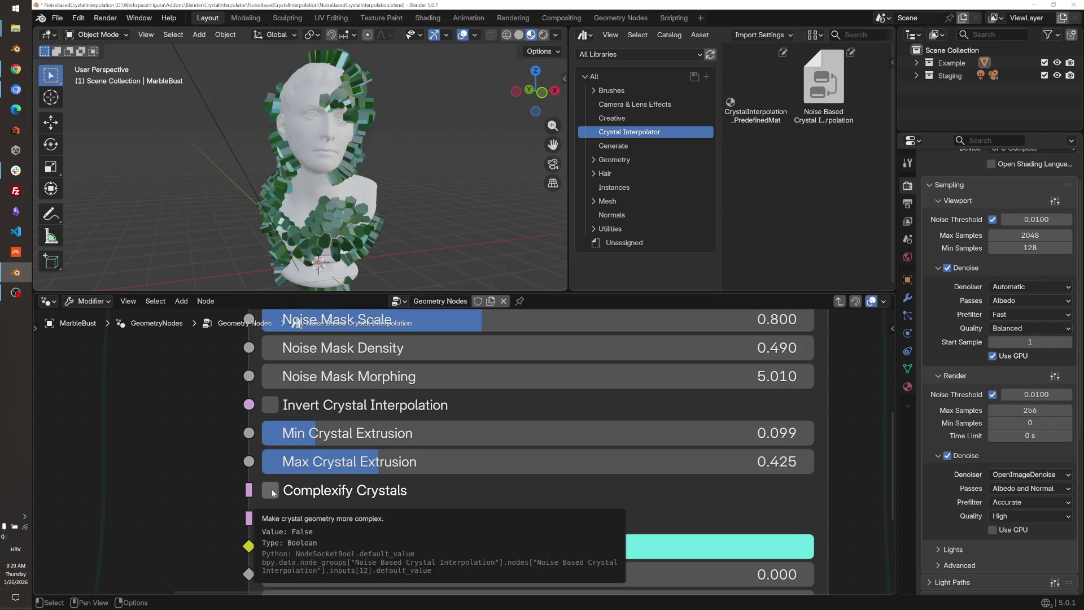
{"action": "left_click", "coordinate": [271, 491]}
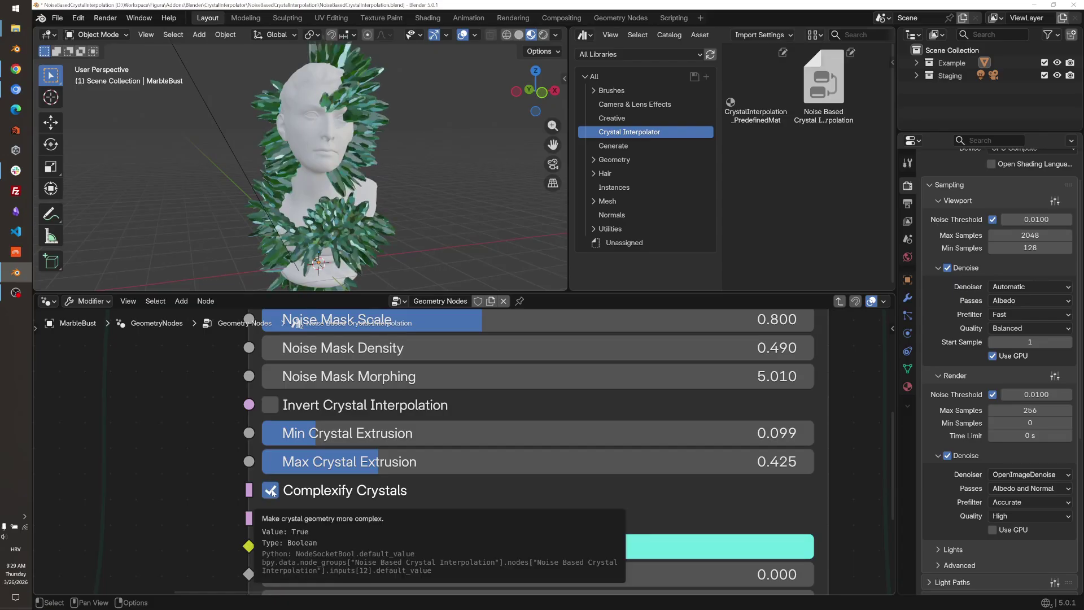
{"action": "left_click", "coordinate": [271, 492]}
{"action": "middle_click_drag", "start_coordinate": [362, 225], "coordinate": [361, 252]}
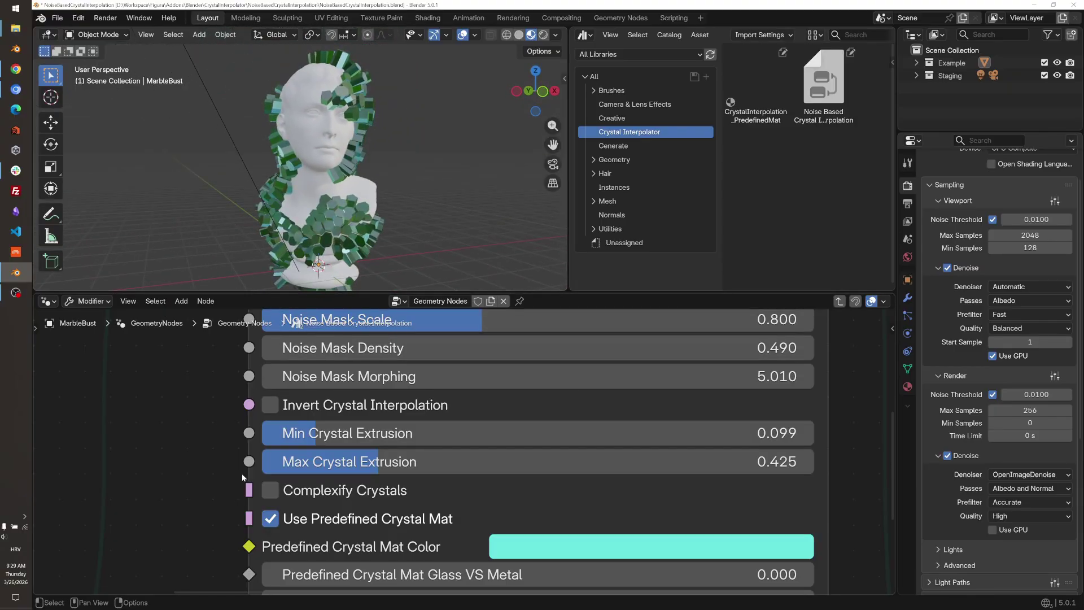
{"action": "left_click", "coordinate": [272, 490]}
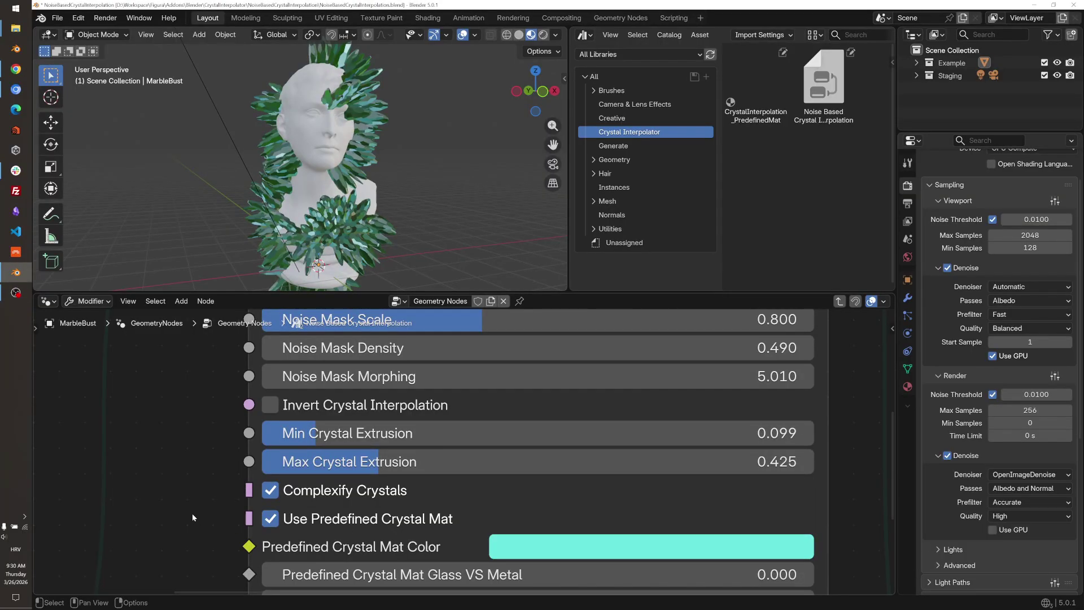
- Set the Predefined Crystal Mat Color to red (#E76D6D) and Predefined Crystal Mat Roughness to 0
{"action": "middle_click_drag", "start_coordinate": [194, 512], "coordinate": [188, 422]}
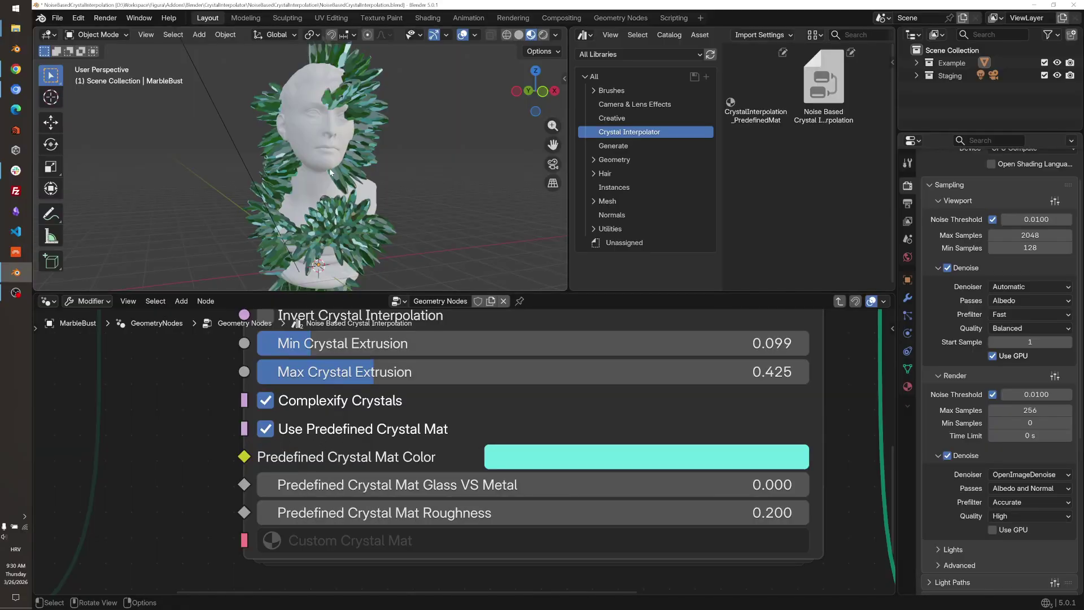
{"action": "middle_click_drag", "start_coordinate": [319, 170], "coordinate": [333, 172]}
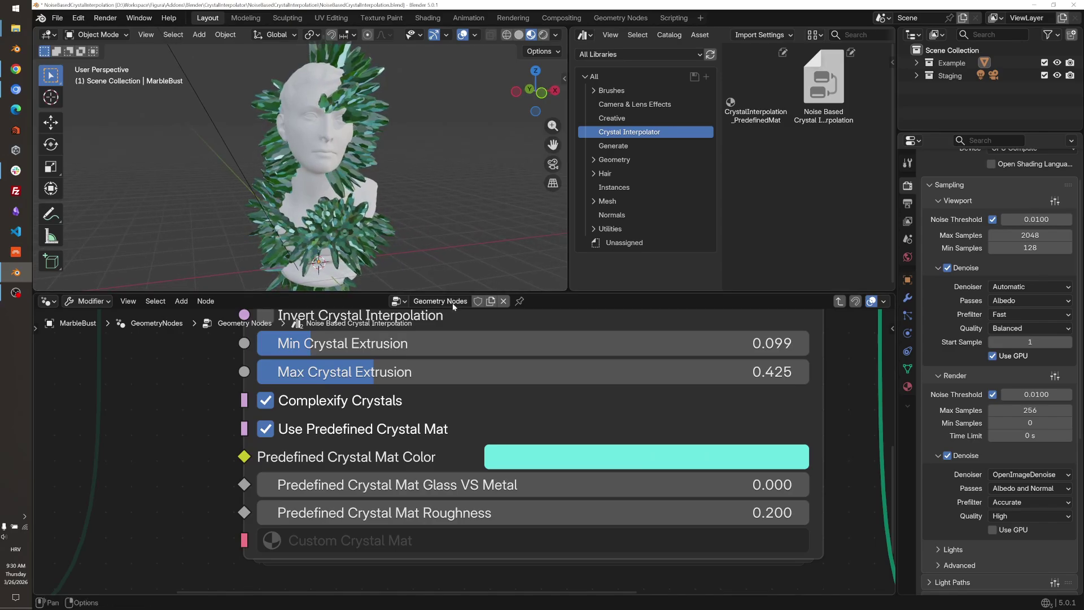
{"action": "left_click", "coordinate": [550, 455]}
{"action": "mouse_move", "coordinate": [587, 167]}
{"action": "left_mouse_down"}
{"action": "mouse_move", "coordinate": [557, 103]}
{"action": "mouse_move", "coordinate": [577, 87]}
{"action": "mouse_move", "coordinate": [629, 89]}
{"action": "mouse_move", "coordinate": [654, 128]}
{"action": "mouse_move", "coordinate": [638, 181]}
{"action": "mouse_move", "coordinate": [599, 184]}
{"action": "left_mouse_up"}
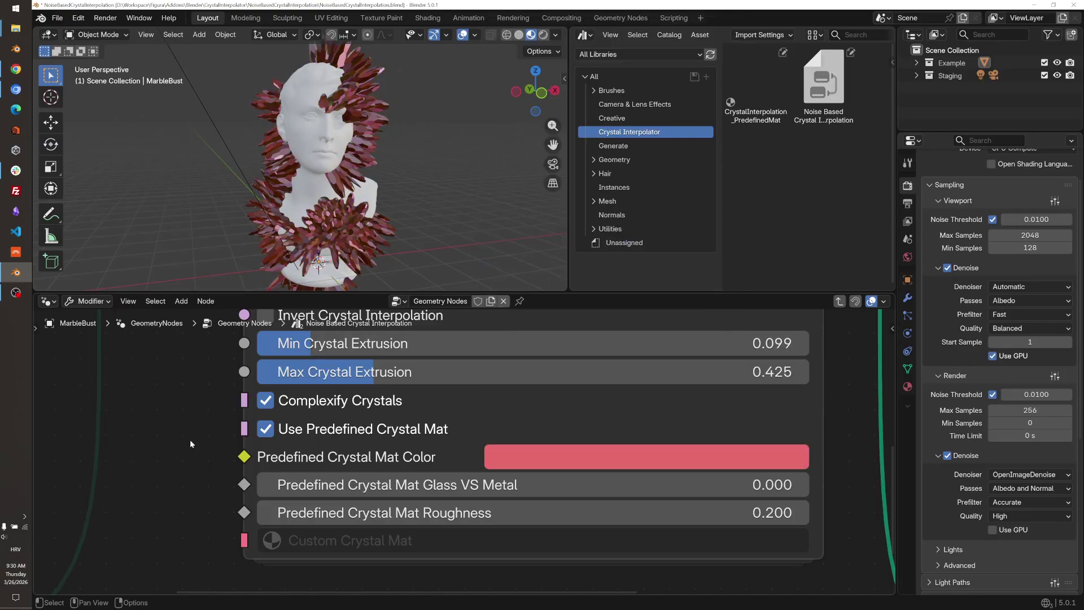
{"action": "left_click_drag", "start_coordinate": [539, 487], "coordinate": [519, 512]}
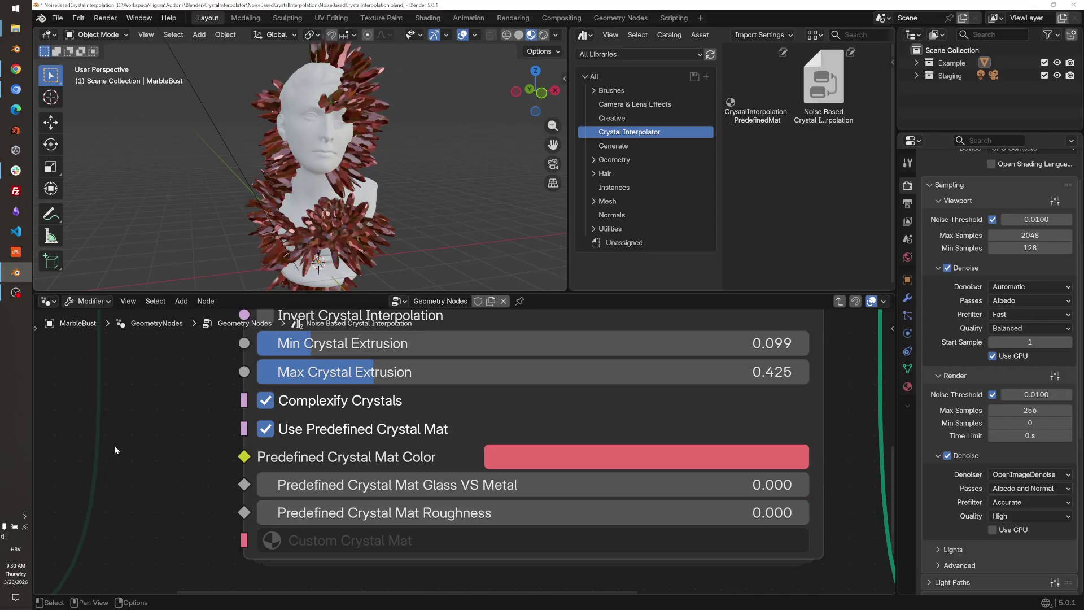
- Switch the viewport to rendered shading and change the Predefined Crystal Mat Color to magenta-purple
{"action": "left_click", "coordinate": [542, 35]}
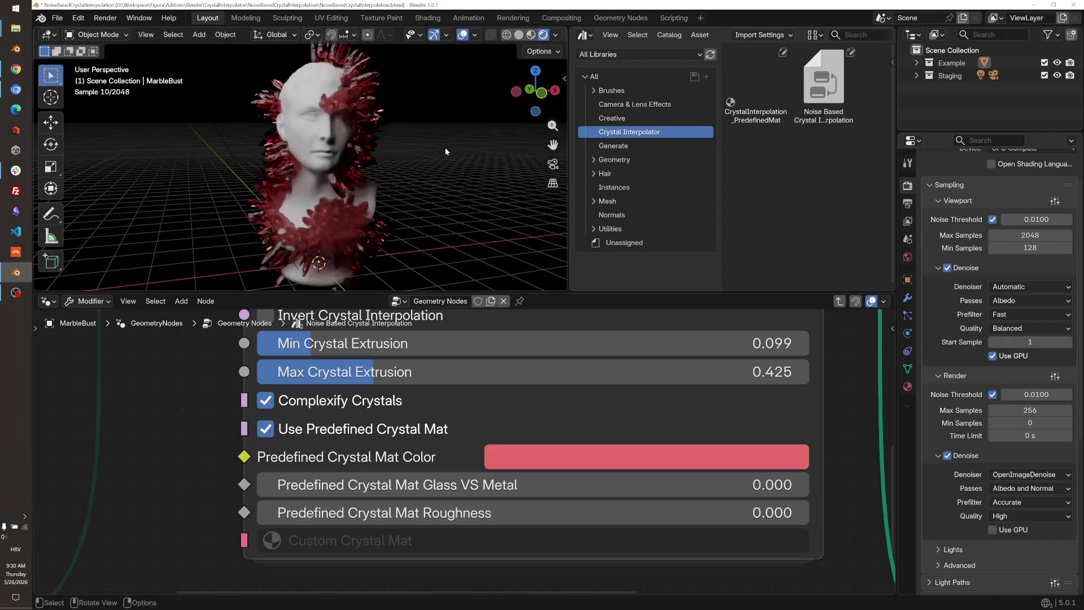
{"action": "mouse_move", "coordinate": [353, 171]}
{"action": "middle_mouse_down"}
{"action": "mouse_move", "coordinate": [373, 161]}
{"action": "mouse_move", "coordinate": [361, 162]}
{"action": "middle_mouse_up"}
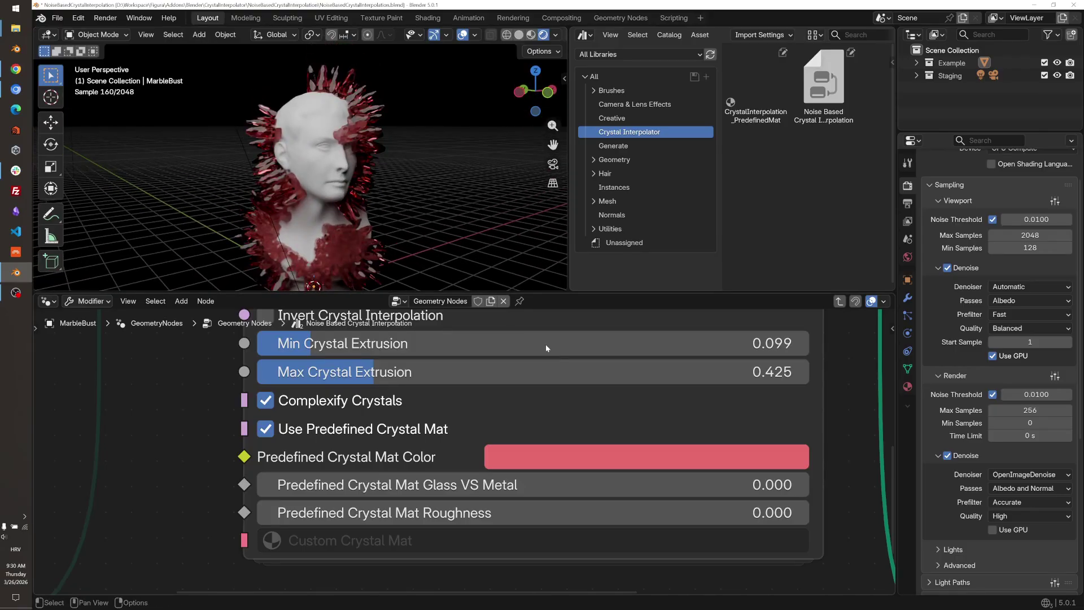
{"action": "left_click", "coordinate": [595, 455]}
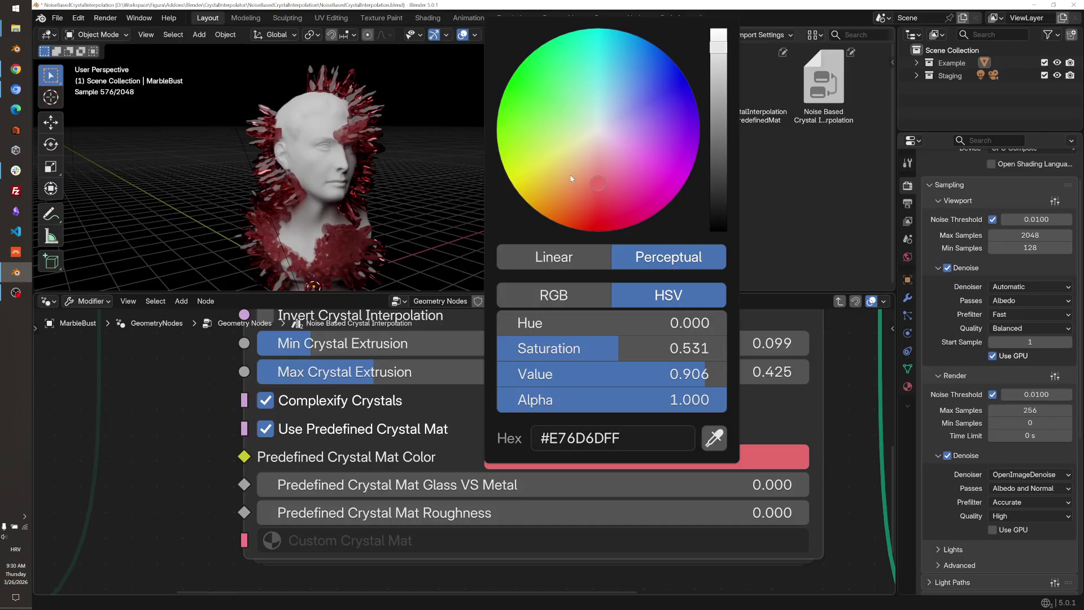
{"action": "mouse_move", "coordinate": [598, 182]}
{"action": "left_mouse_down"}
{"action": "mouse_move", "coordinate": [547, 166]}
{"action": "mouse_move", "coordinate": [534, 125]}
{"action": "mouse_move", "coordinate": [585, 68]}
{"action": "mouse_move", "coordinate": [647, 78]}
{"action": "mouse_move", "coordinate": [661, 122]}
{"action": "mouse_move", "coordinate": [653, 152]}
{"action": "left_mouse_up"}
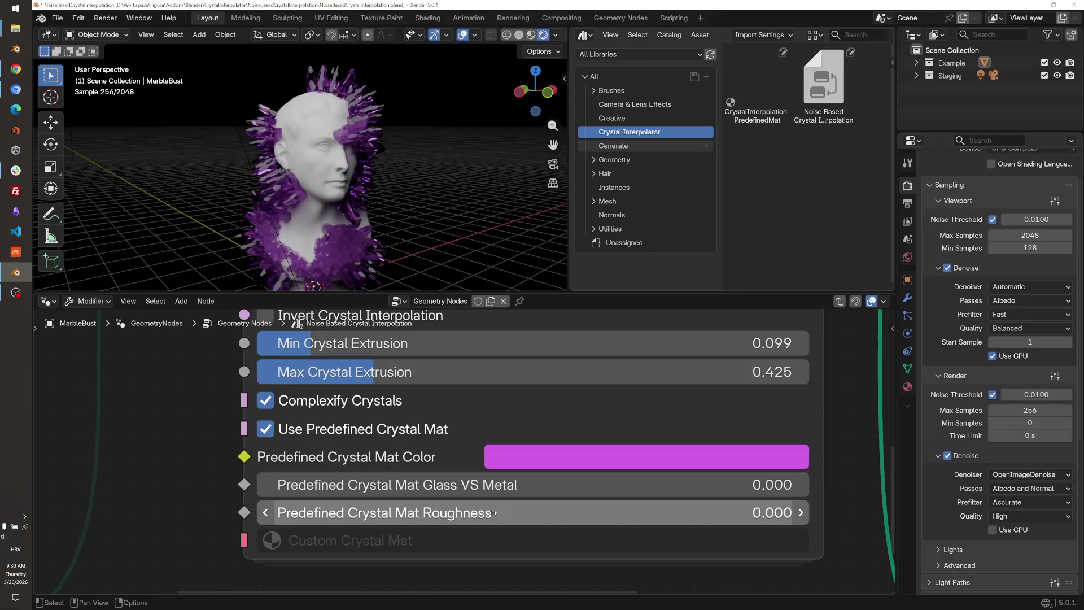
- Try Predefined Crystal Mat Glass VS Metal at 1, undo it, and set Predefined Crystal Mat Roughness to 0.12
{"action": "left_click_drag", "start_coordinate": [500, 485], "coordinate": [621, 485]}
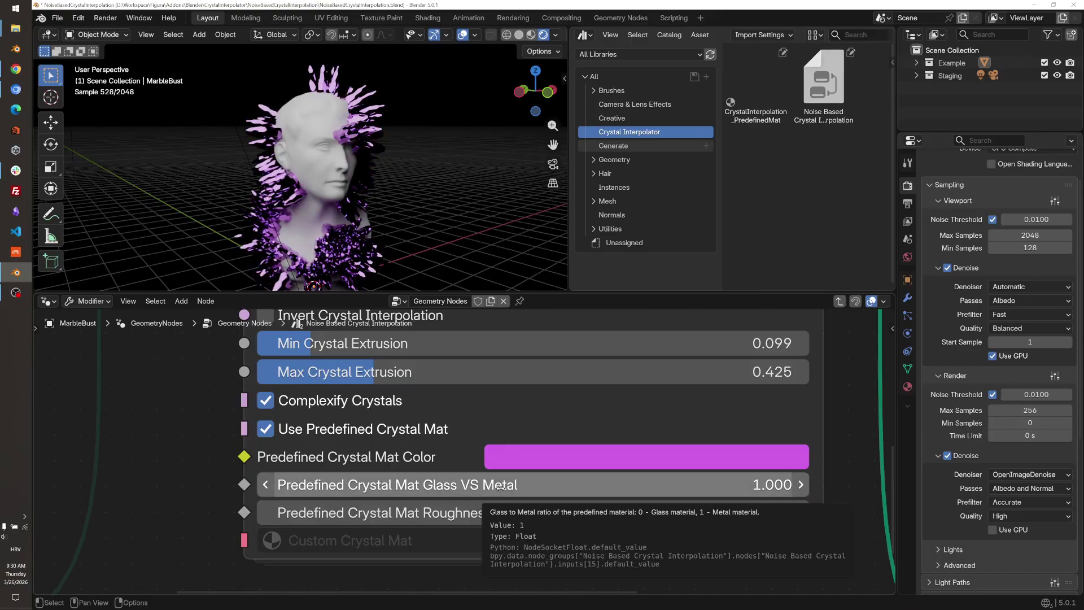
{"action": "key", "text": "ctrl+z"}
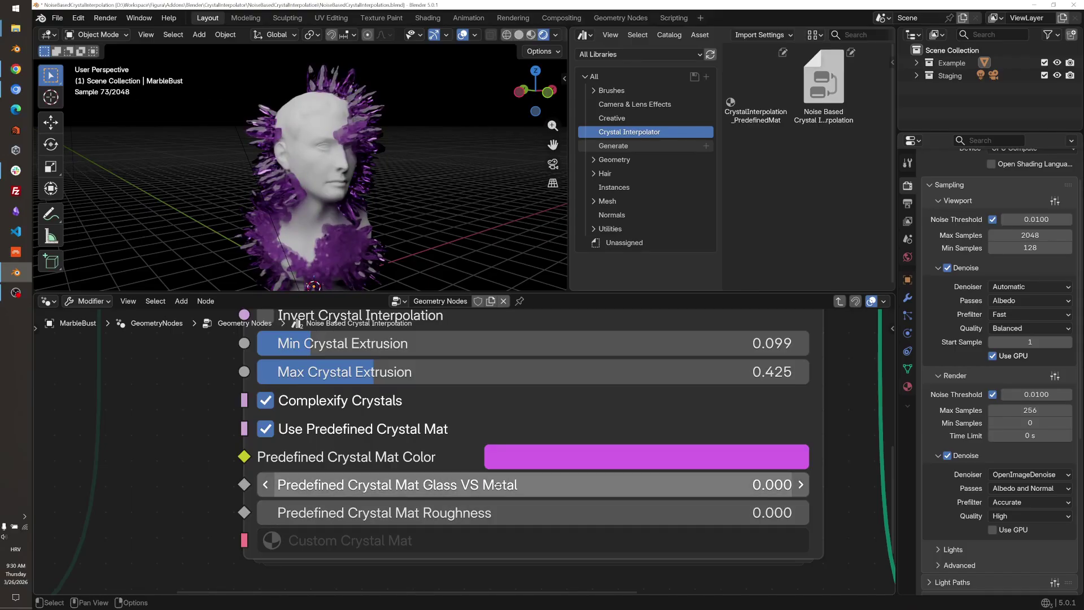
{"action": "left_click_drag", "start_coordinate": [487, 515], "coordinate": [514, 515]}
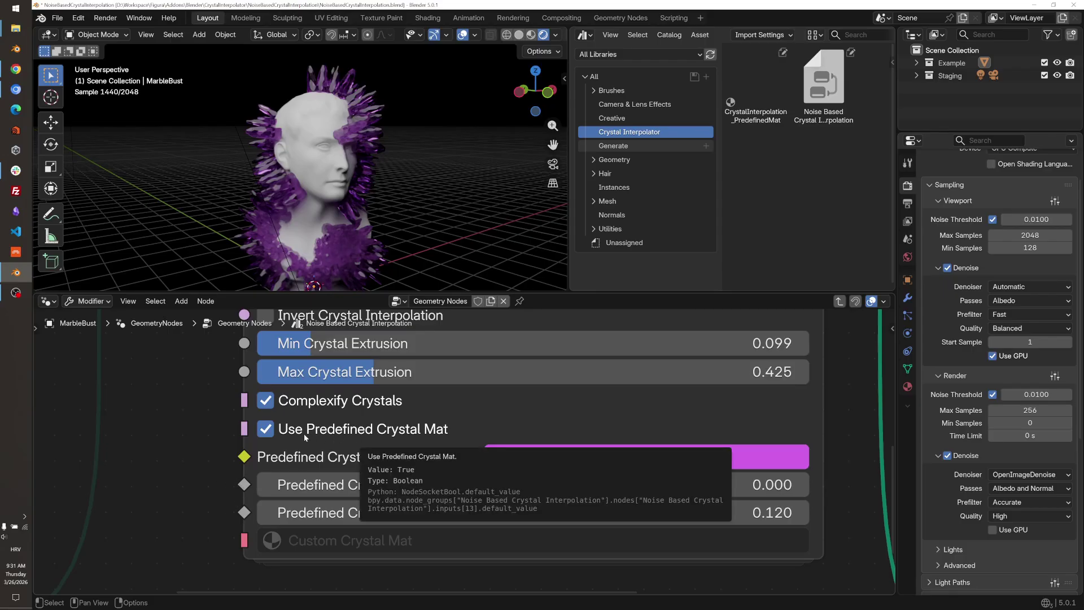
- Toggle Use Predefined Crystal Mat off and on to compare materials, and review the whole crystal node group
{"action": "left_click", "coordinate": [271, 431]}
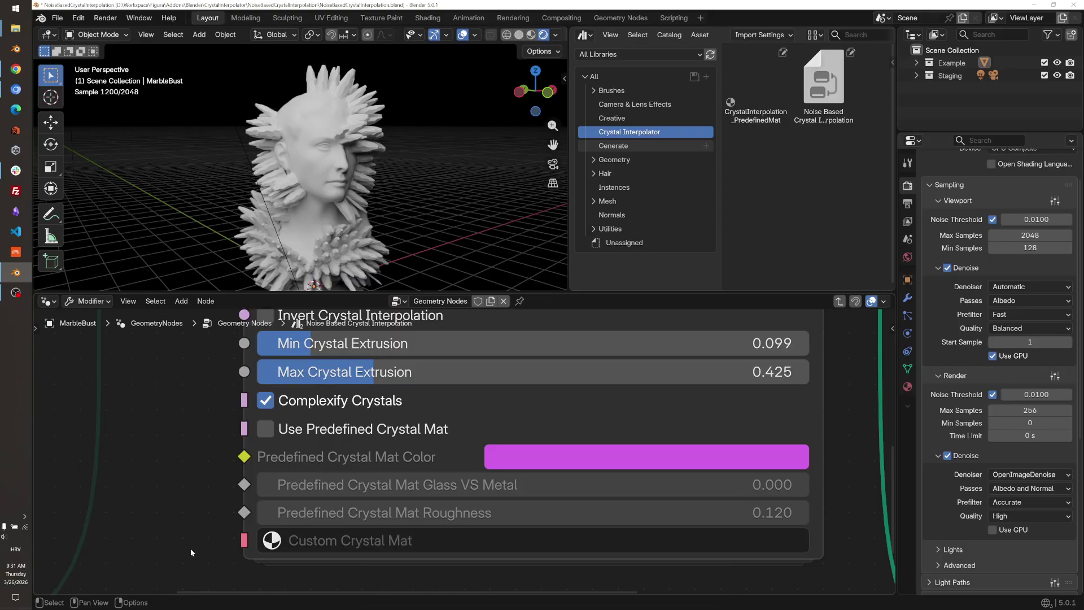
{"action": "left_click", "coordinate": [264, 430]}
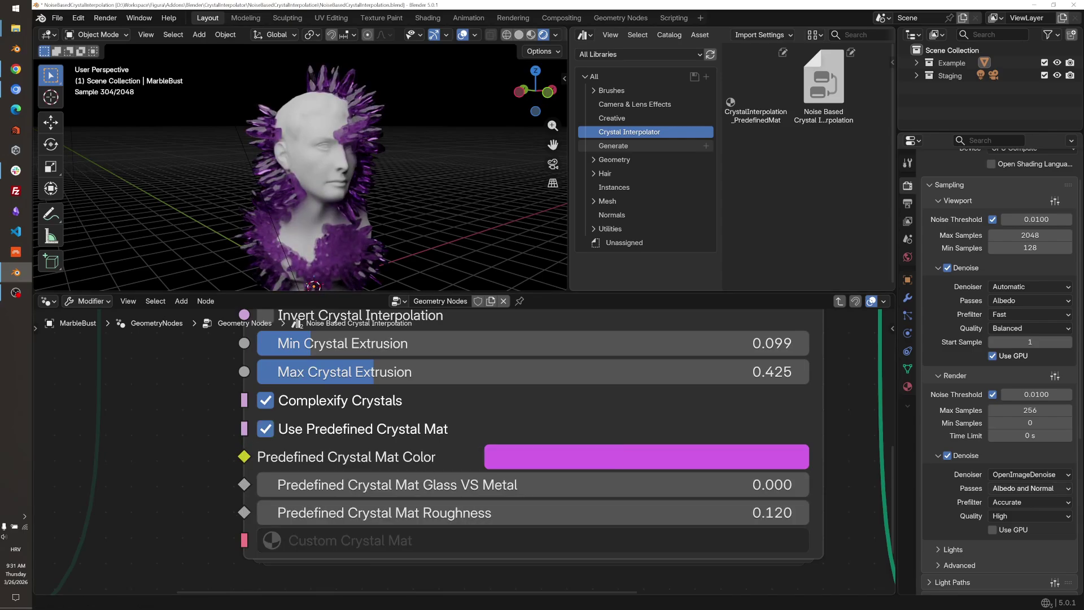
{"action": "scroll", "coordinate": [734, 523], "scroll_direction": "down", "scroll_amount": 1}
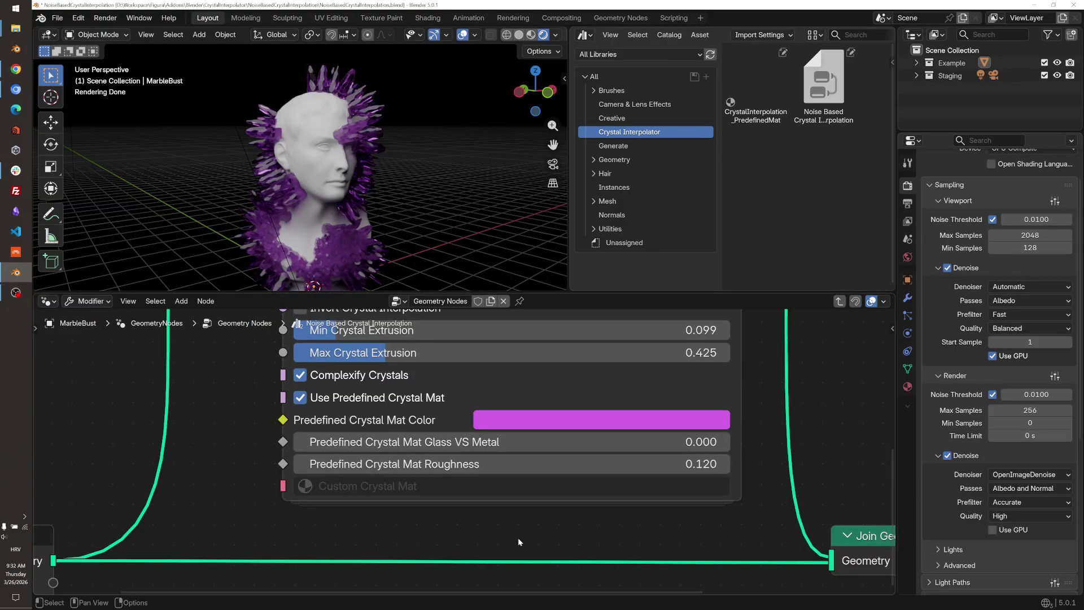
{"action": "scroll", "coordinate": [523, 528], "scroll_direction": "down", "scroll_amount": 8}
{"action": "middle_click_drag", "start_coordinate": [540, 507], "coordinate": [530, 557]}
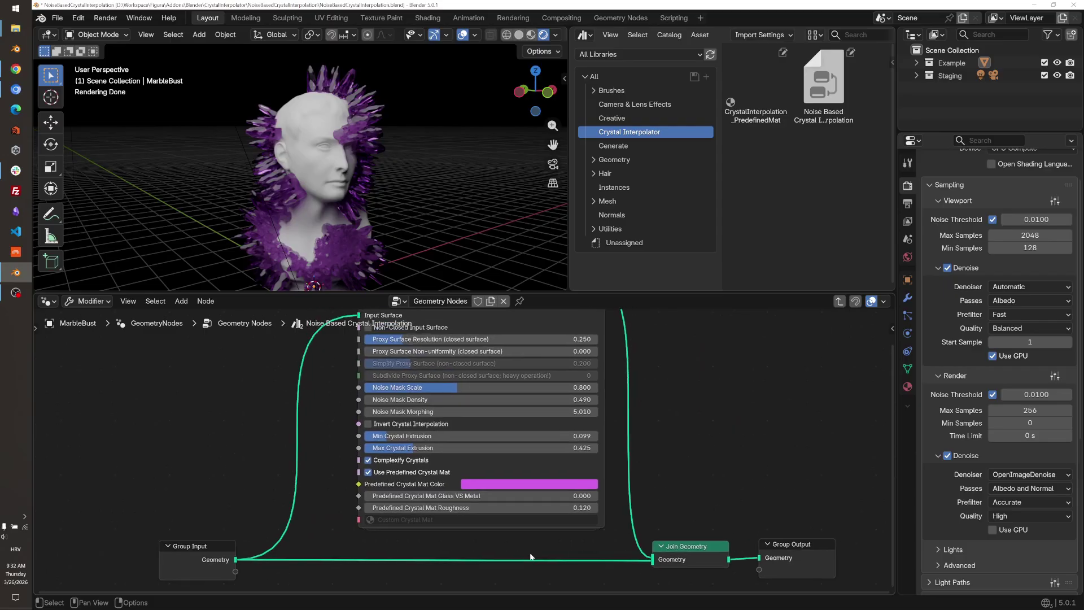
{"action": "middle_click_drag", "start_coordinate": [633, 459], "coordinate": [633, 499]}
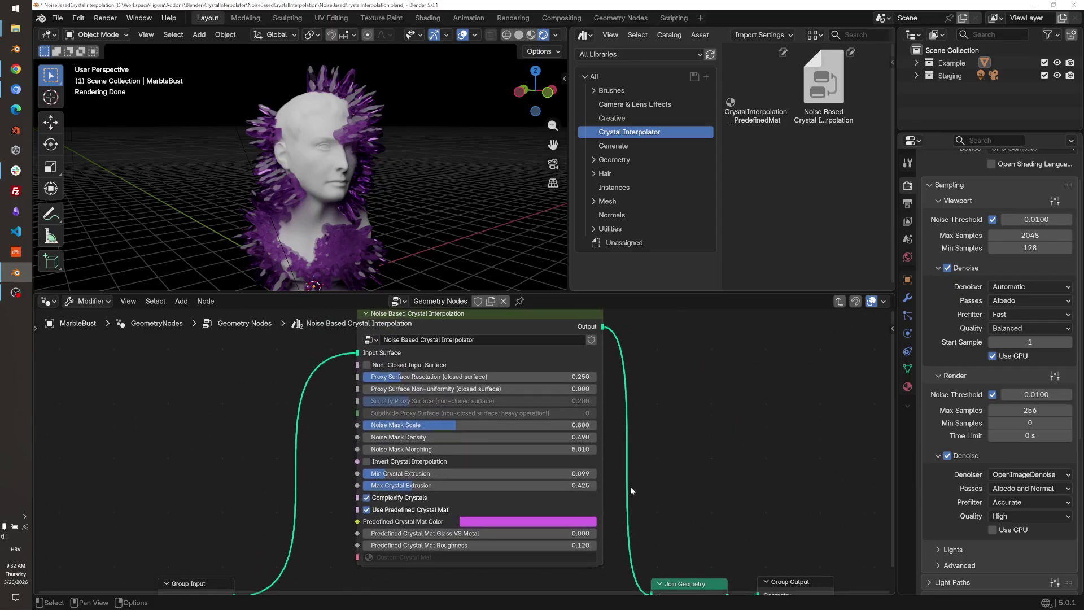
{"action": "scroll", "coordinate": [630, 486], "scroll_direction": "down", "scroll_amount": 4}
{"action": "middle_click_drag", "start_coordinate": [630, 486], "coordinate": [629, 482]}
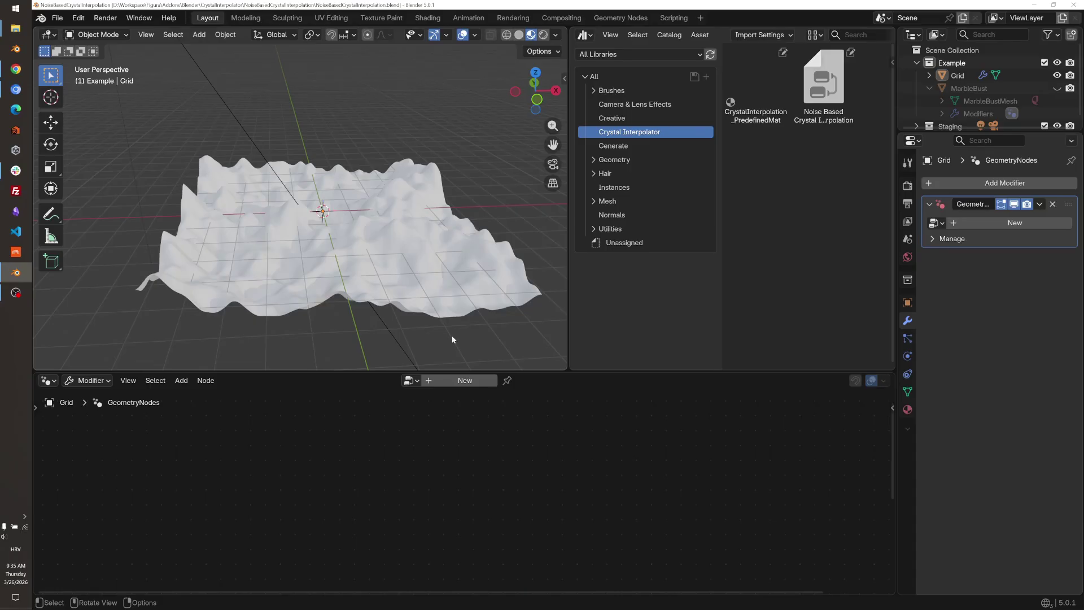
- Create a new geometry node tree on the Grid terrain and insert the Noise Based Crystal Interpolation asset between Group Input and Group Output
{"action": "middle_click_drag", "start_coordinate": [433, 321], "coordinate": [407, 268]}
{"action": "left_click", "coordinate": [361, 261]}
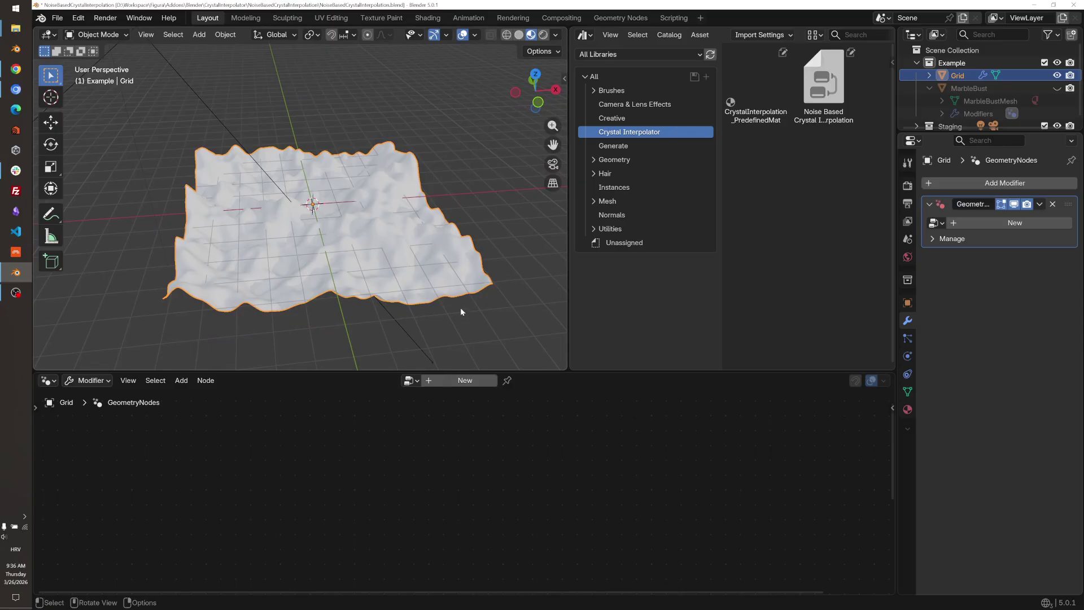
{"action": "left_click", "coordinate": [461, 380]}
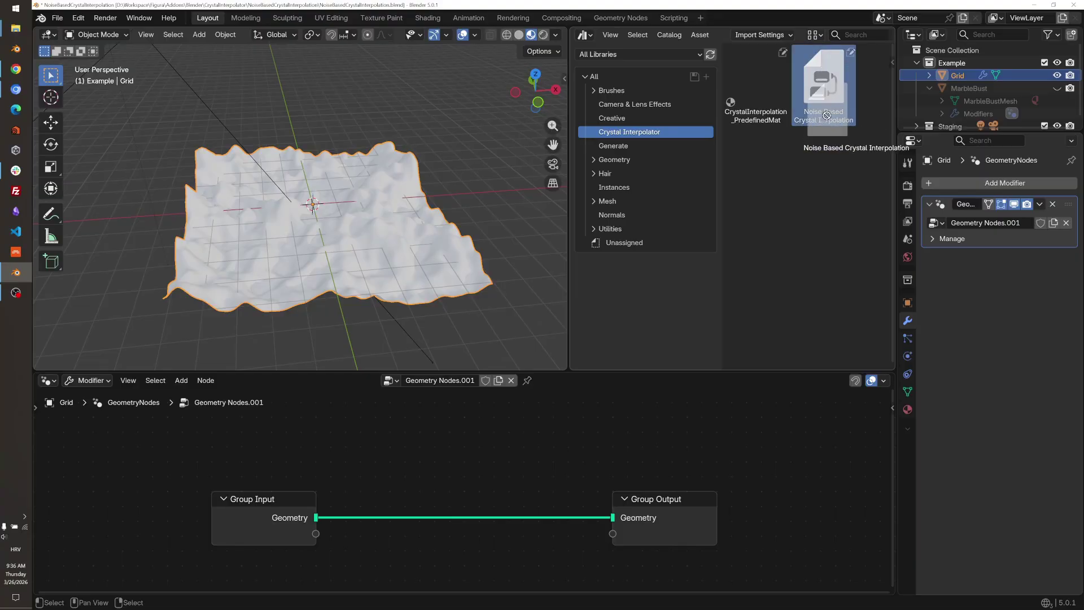
{"action": "left_click_drag", "start_coordinate": [824, 93], "coordinate": [486, 487]}
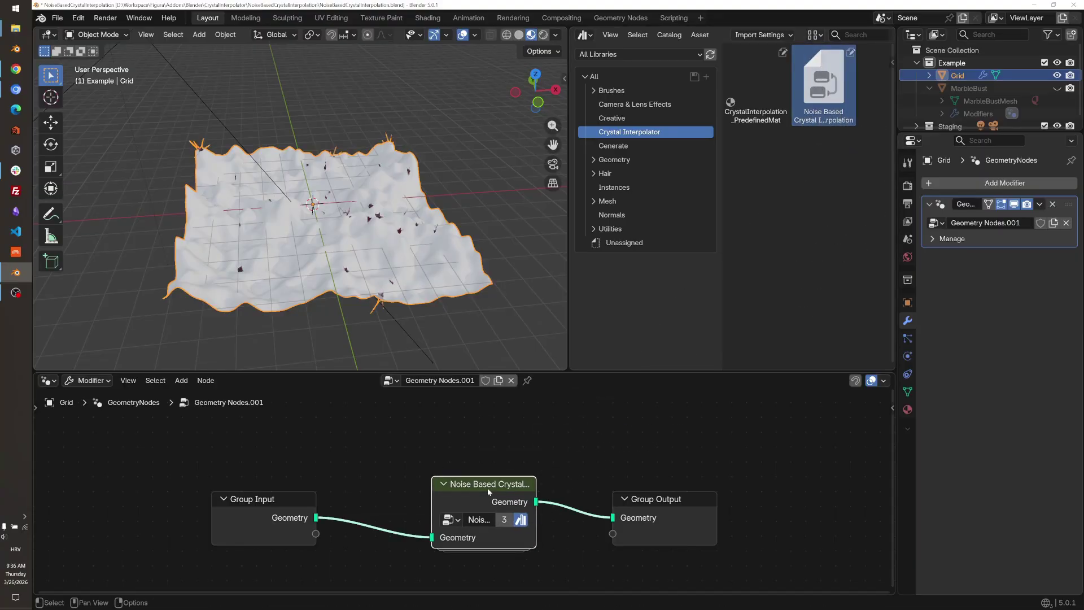
- Inspect the crystals on the terrain, widen the Noise Based Crystal Interpolation node, and open its group for editing
{"action": "left_click", "coordinate": [472, 333]}
{"action": "scroll", "coordinate": [445, 316], "scroll_direction": "up", "scroll_amount": 3}
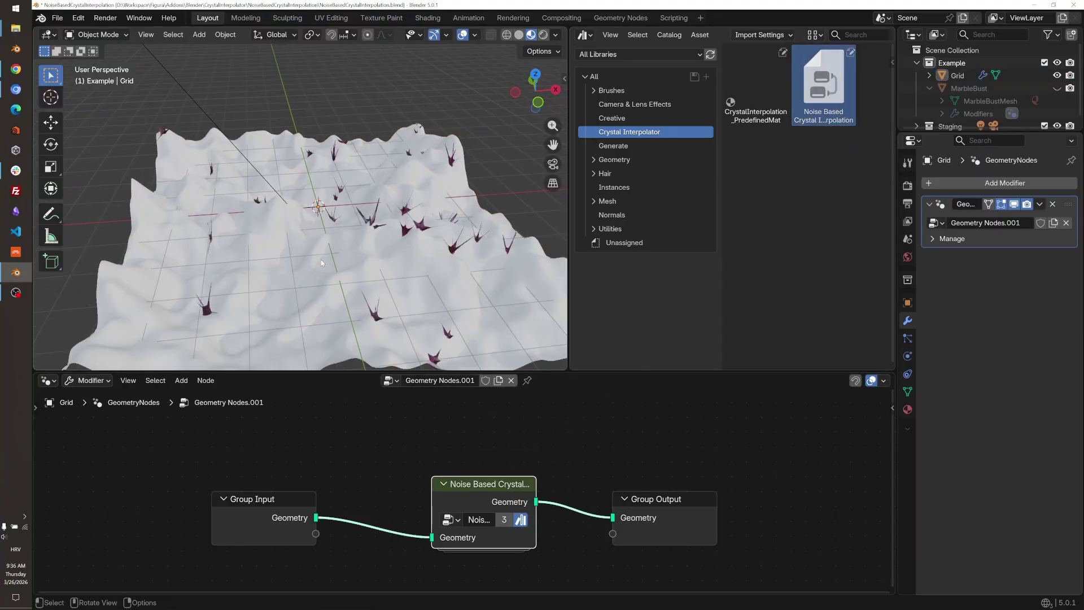
{"action": "mouse_move", "coordinate": [411, 291]}
{"action": "middle_mouse_down"}
{"action": "mouse_move", "coordinate": [341, 264]}
{"action": "mouse_move", "coordinate": [492, 275]}
{"action": "mouse_move", "coordinate": [418, 266]}
{"action": "mouse_move", "coordinate": [419, 280]}
{"action": "middle_mouse_up"}
{"action": "scroll", "coordinate": [342, 264], "scroll_direction": "up", "scroll_amount": 4}
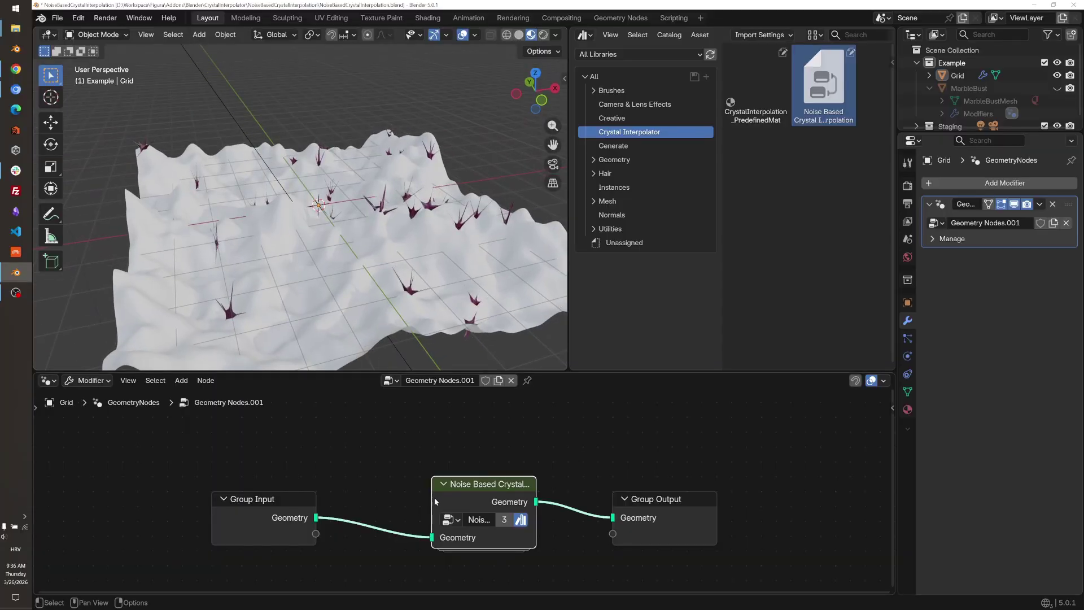
{"action": "left_click_drag", "start_coordinate": [433, 496], "coordinate": [366, 497]}
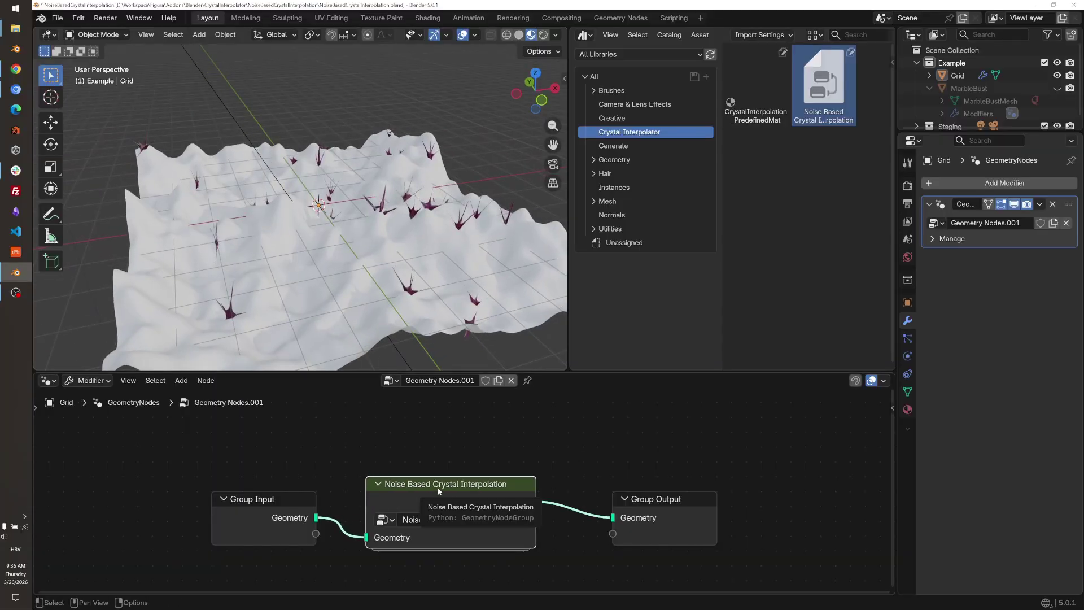
{"action": "key", "text": "Tab"}
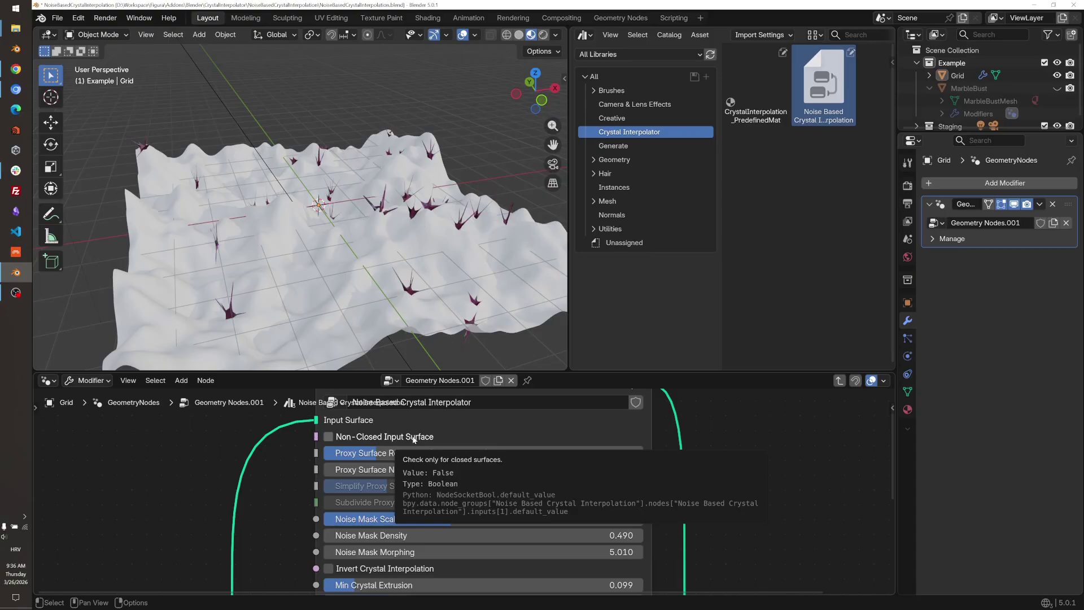
- Enable Non-Closed Input Surface in the crystal interpolator node so the open Grid terrain is treated correctly
{"action": "scroll", "coordinate": [354, 285], "scroll_direction": "down", "scroll_amount": 3}
{"action": "middle_click_drag", "start_coordinate": [355, 286], "coordinate": [350, 276]}
{"action": "scroll", "coordinate": [350, 268], "scroll_direction": "up", "scroll_amount": 2}
{"action": "scroll", "coordinate": [344, 266], "scroll_direction": "up", "scroll_amount": 2}
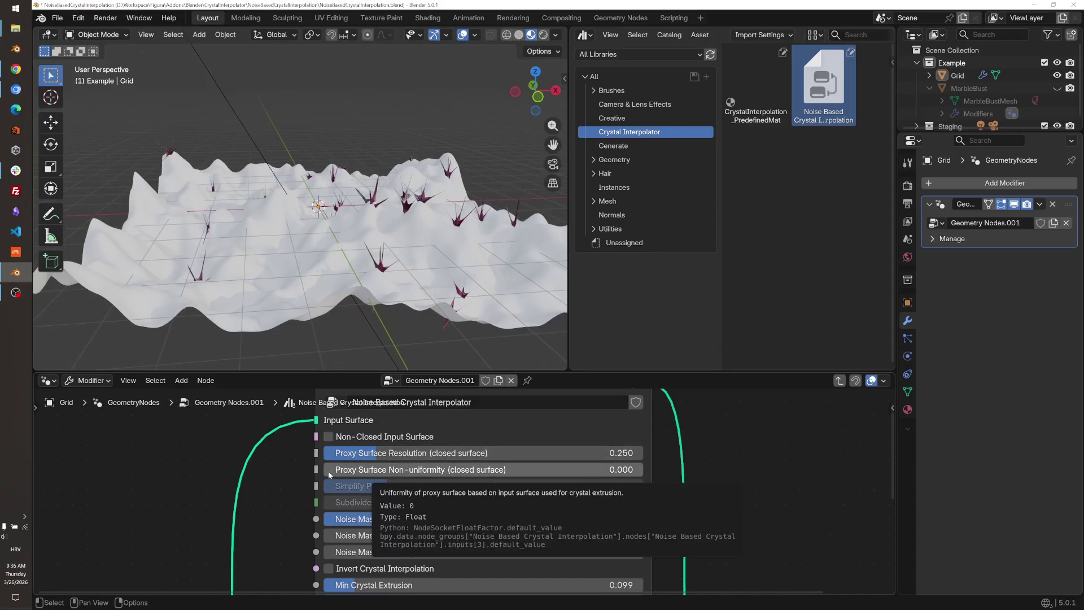
{"action": "left_click", "coordinate": [329, 437]}
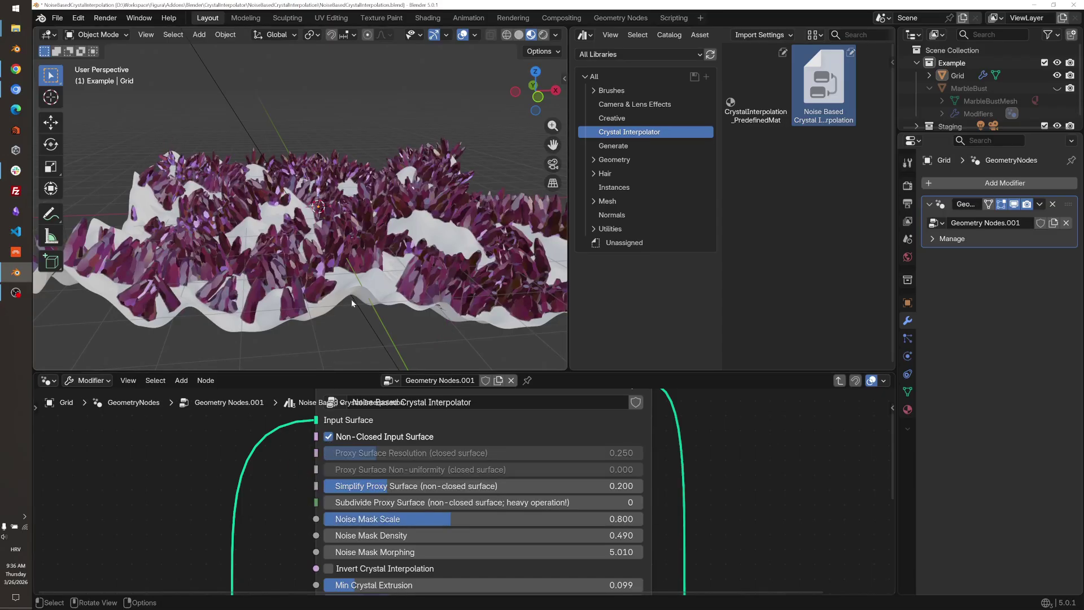
- Set Simplify Proxy Surface to 0.100 on the crystal interpolator and inspect the crystals on the terrain up close
{"action": "middle_click_drag", "start_coordinate": [351, 303], "coordinate": [435, 293]}
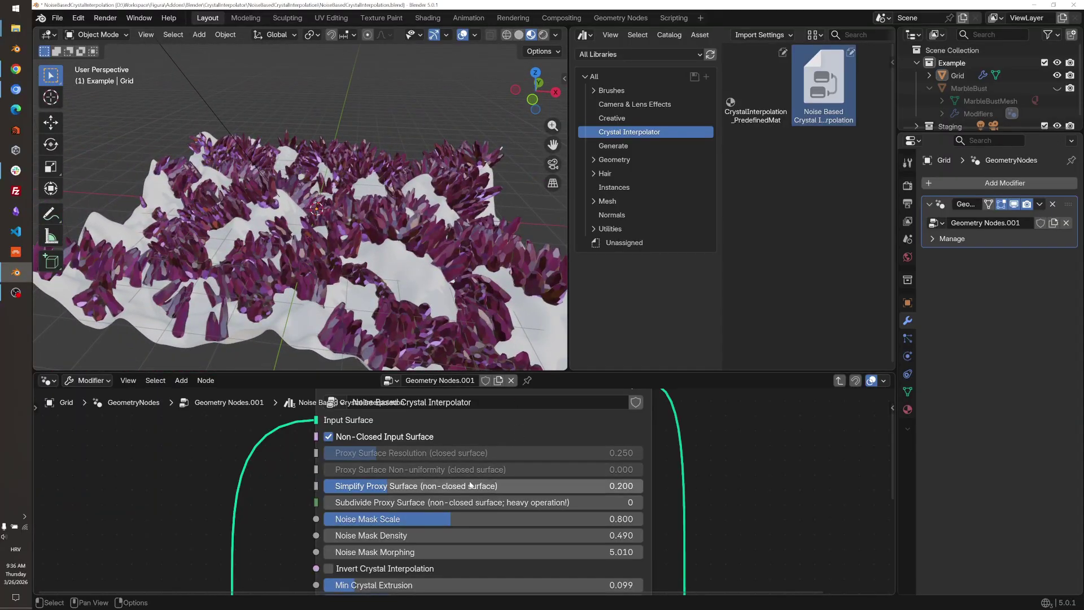
{"action": "double_click", "coordinate": [428, 486]}
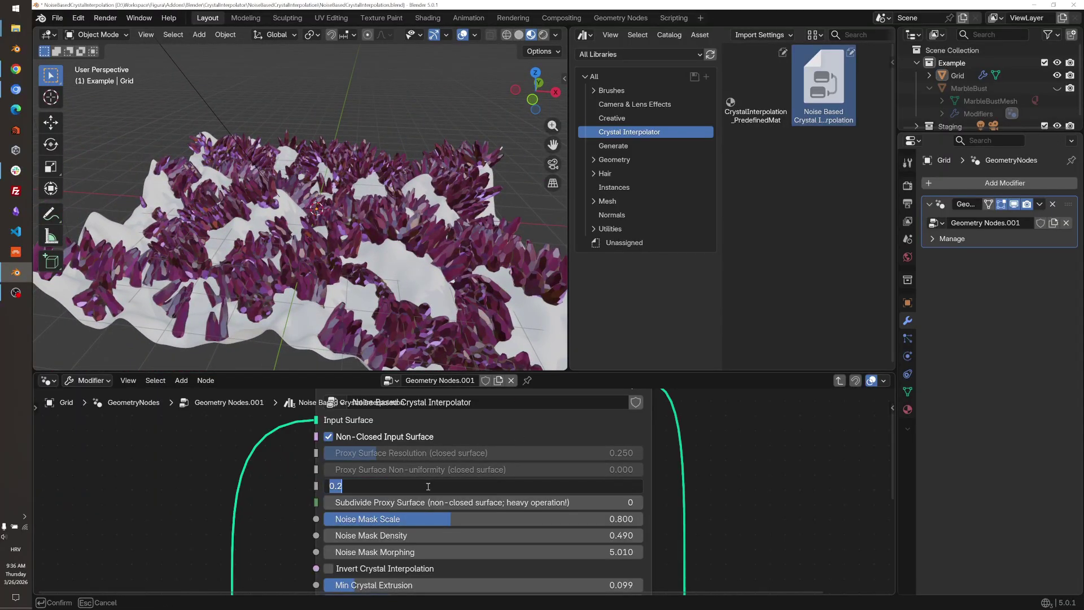
{"action": "key", "text": "Return"}
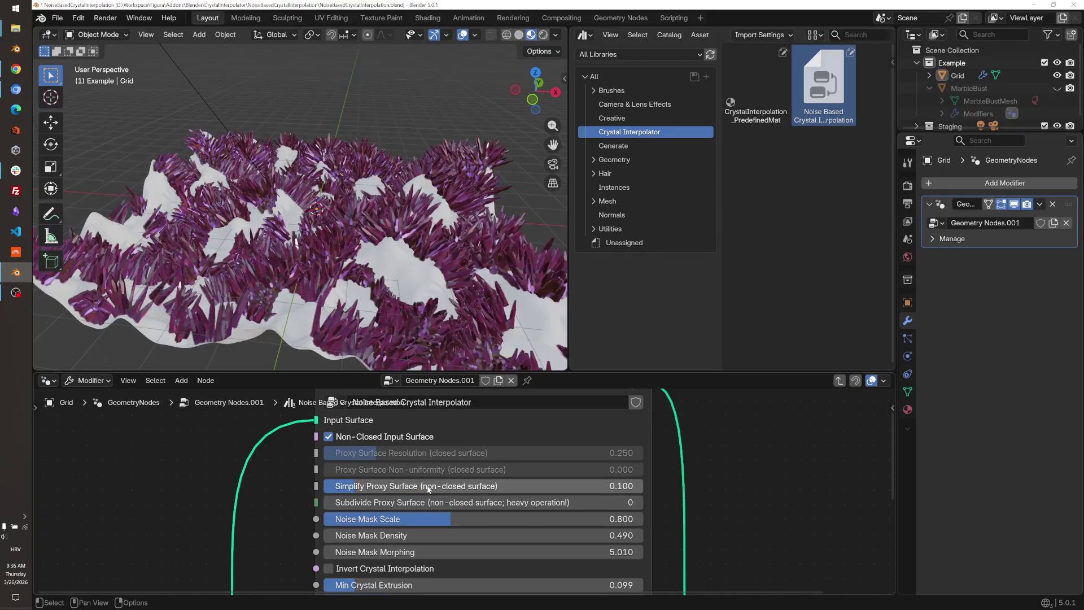
{"action": "middle_click_drag", "start_coordinate": [305, 263], "coordinate": [315, 263]}
{"action": "mouse_move", "coordinate": [325, 266]}
{"action": "middle_mouse_down"}
{"action": "mouse_move", "coordinate": [408, 265]}
{"action": "mouse_move", "coordinate": [336, 279]}
{"action": "middle_mouse_up"}
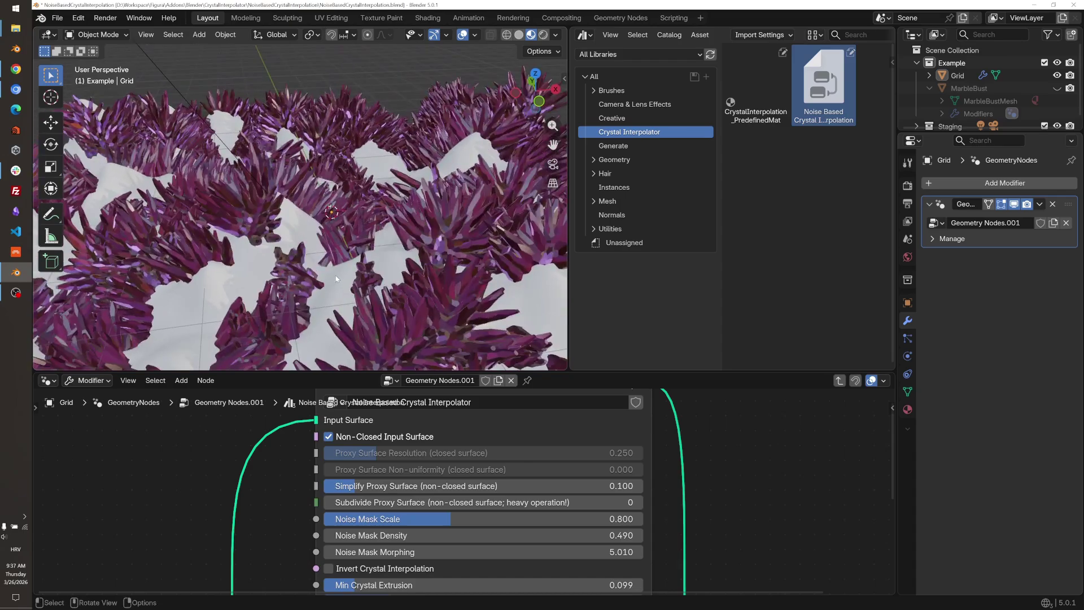
- Try a Simplify Proxy Surface value of 0.400 and view the terrain crystals from another angle
{"action": "left_click", "coordinate": [420, 483]}
{"action": "type", "text": "0.4"}
{"action": "key", "text": "Return"}
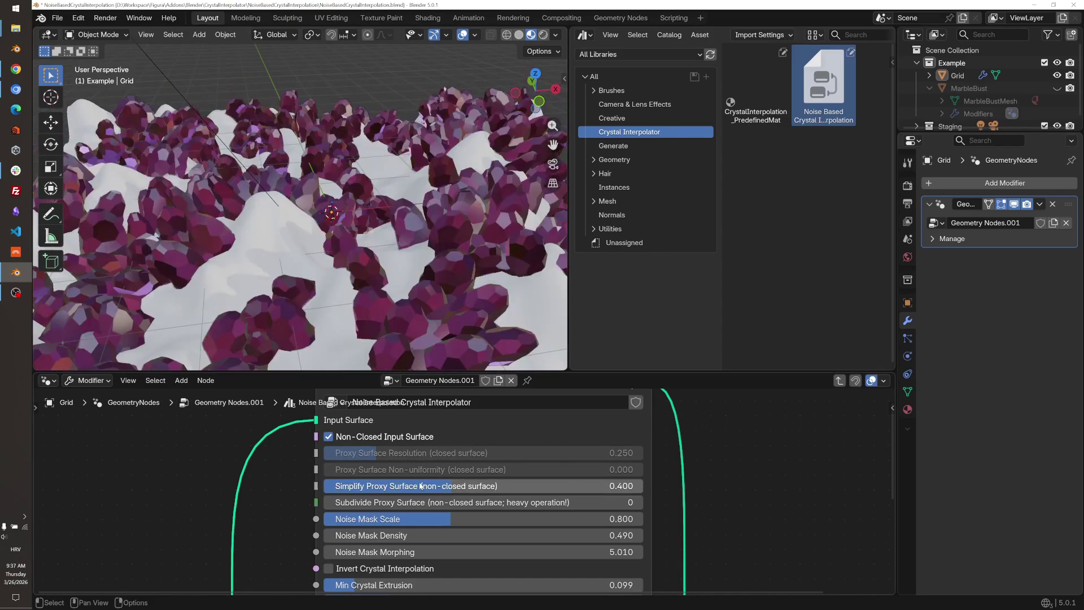
{"action": "middle_click_drag", "start_coordinate": [459, 331], "coordinate": [444, 307]}
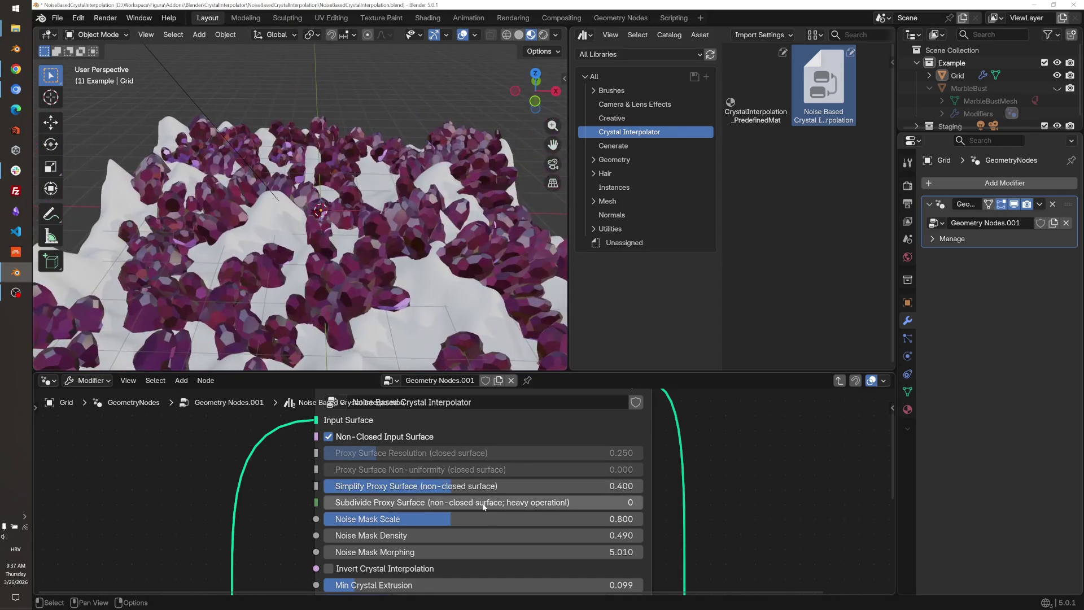
- Set Simplify Proxy Surface for the non-closed terrain to 0.300
{"action": "left_click", "coordinate": [473, 487]}
{"action": "type", "text": "0.3"}
{"action": "key", "text": "Return"}
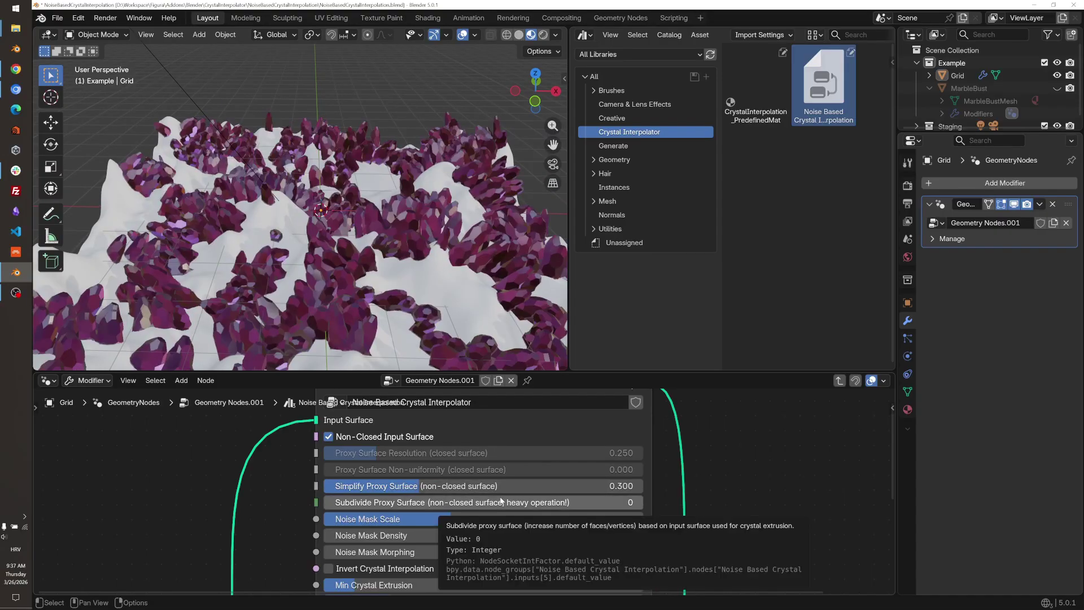
- Vary the Noise Mask Scale, raising it as far as 2.000, and settle it at 0.291
{"action": "middle_click_drag", "start_coordinate": [311, 486], "coordinate": [319, 462]}
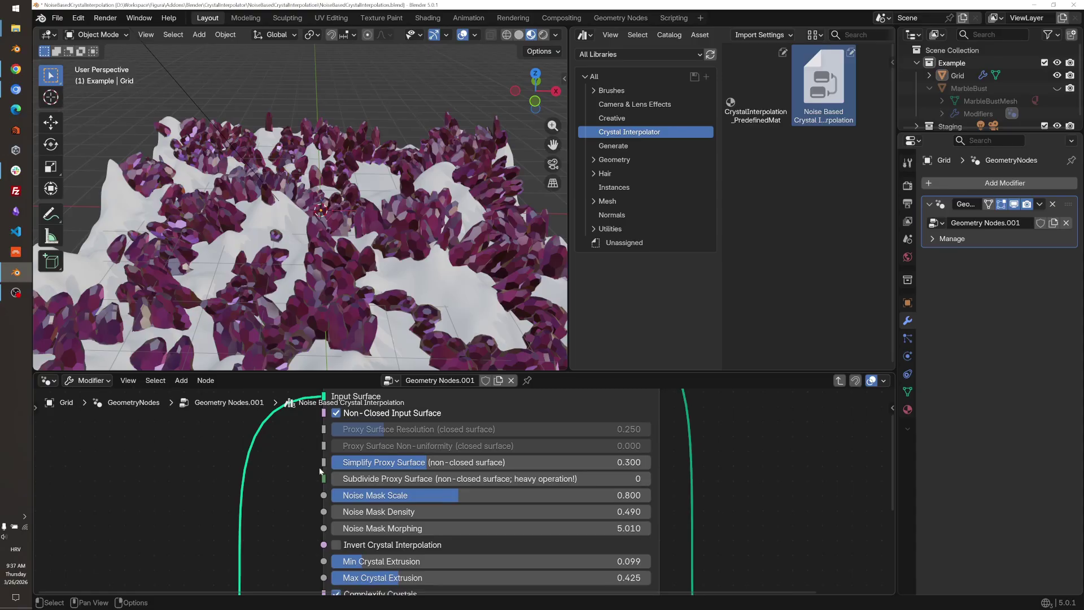
{"action": "scroll", "coordinate": [327, 492], "scroll_direction": "down", "scroll_amount": 5}
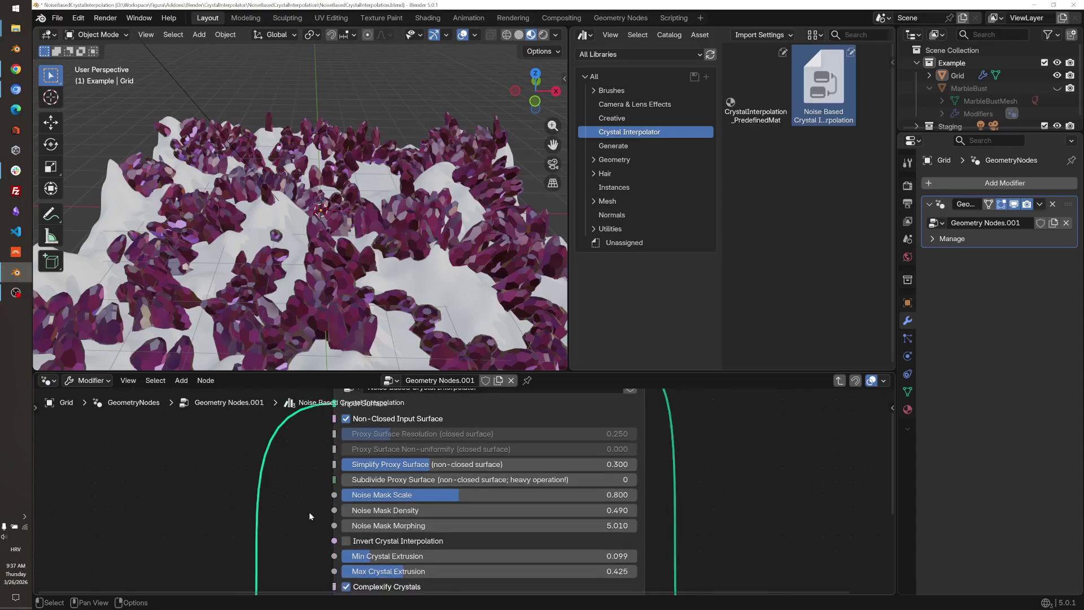
{"action": "middle_click_drag", "start_coordinate": [346, 493], "coordinate": [302, 475]}
{"action": "scroll", "coordinate": [301, 475], "scroll_direction": "up", "scroll_amount": 1}
{"action": "left_click_drag", "start_coordinate": [508, 453], "coordinate": [666, 453]}
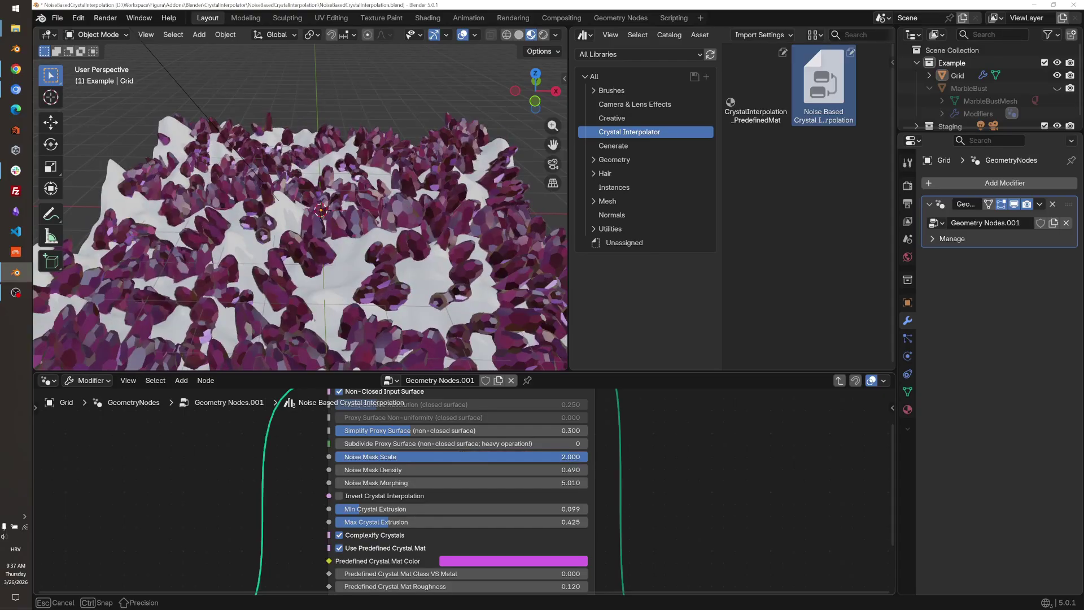
{"action": "left_click_drag", "start_coordinate": [511, 457], "coordinate": [257, 457]}
{"action": "left_click_drag", "start_coordinate": [336, 457], "coordinate": [372, 456]}
{"action": "scroll", "coordinate": [398, 317], "scroll_direction": "down", "scroll_amount": 5}
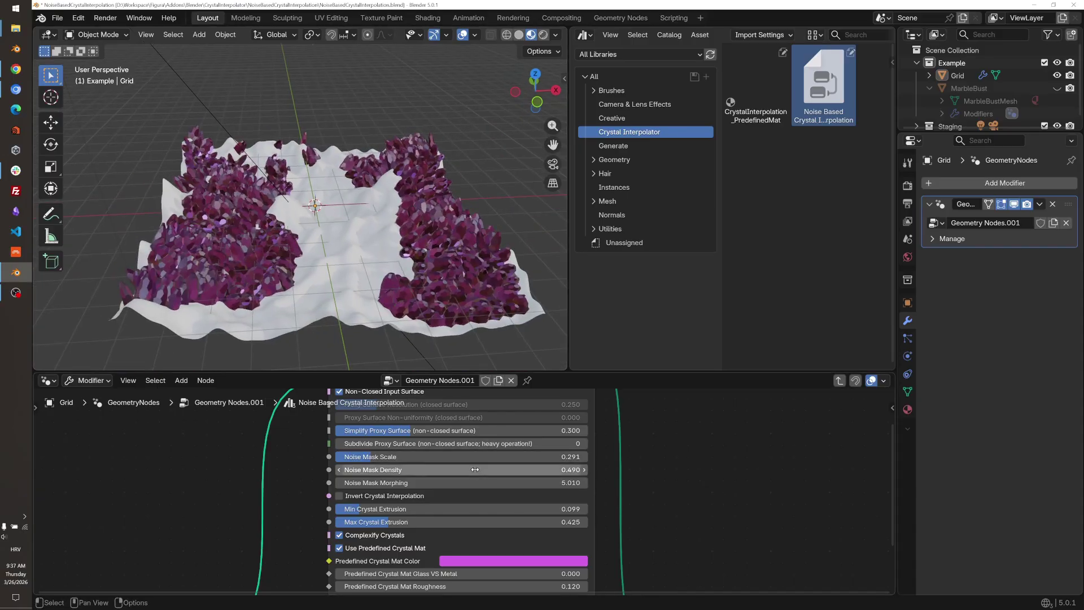
- Set Noise Mask Density to 0.450 and Noise Mask Morphing to 9.050, and toggle Invert Crystal Interpolation on and off
{"action": "left_click_drag", "start_coordinate": [434, 469], "coordinate": [496, 482]}
{"action": "scroll", "coordinate": [348, 488], "scroll_direction": "down", "scroll_amount": 1}
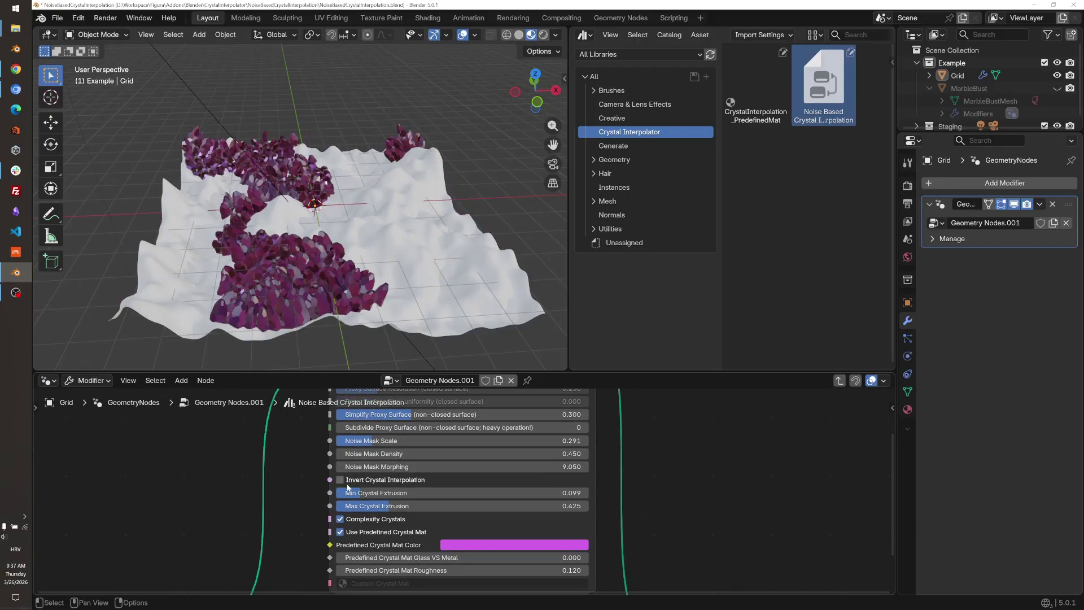
{"action": "left_click", "coordinate": [340, 481]}
{"action": "left_click", "coordinate": [339, 482]}
- Set Min Crystal Extrusion to 0.118 and Max Crystal Extrusion to 0.810, and check the crystals from several sides
{"action": "scroll", "coordinate": [300, 483], "scroll_direction": "up", "scroll_amount": 3}
{"action": "left_click_drag", "start_coordinate": [344, 455], "coordinate": [432, 468]}
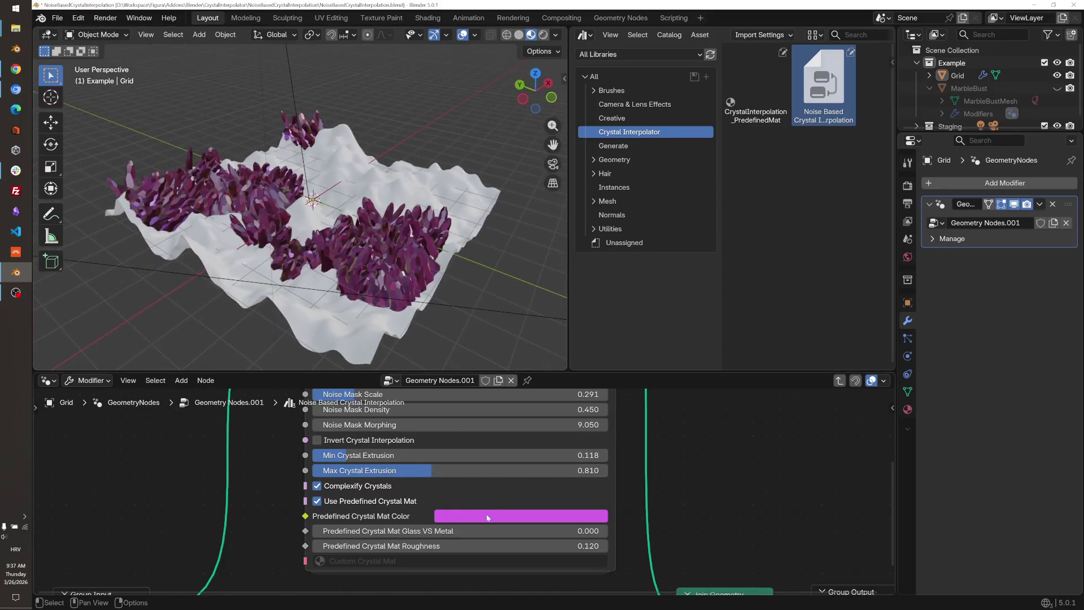
{"action": "middle_click_drag", "start_coordinate": [366, 252], "coordinate": [305, 229]}
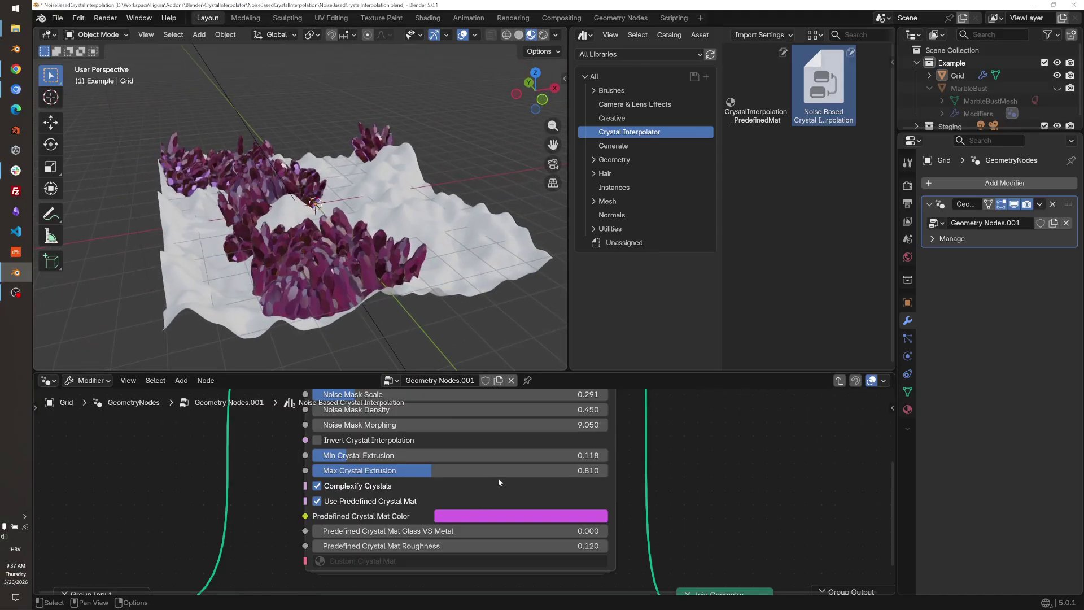
- Change the Predefined Crystal Mat Color to blue #607EE7 and switch the 3D view to rendered shading
{"action": "left_click", "coordinate": [497, 520]}
{"action": "left_click_drag", "start_coordinate": [481, 355], "coordinate": [522, 311]}
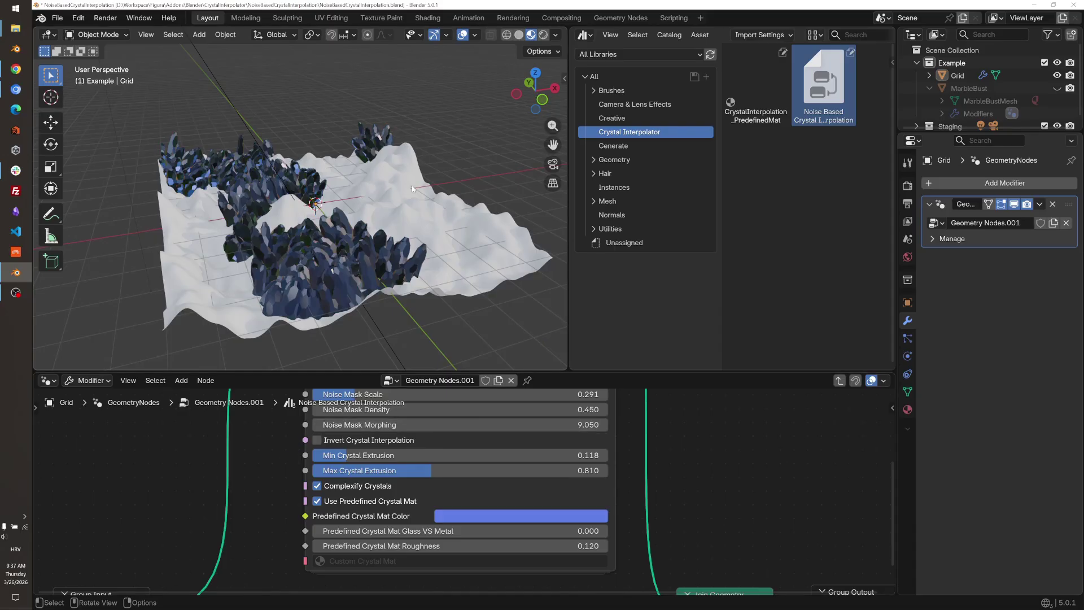
{"action": "left_click", "coordinate": [543, 35]}
{"action": "scroll", "coordinate": [339, 192], "scroll_direction": "up", "scroll_amount": 2}
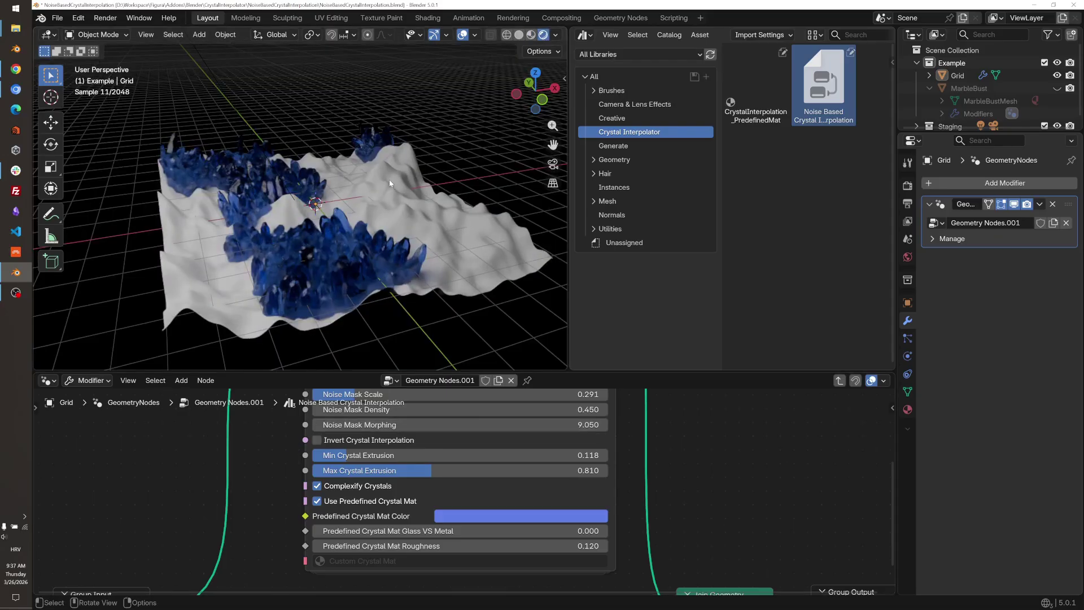
- Change the Predefined Crystal Mat Color to violet #6C60E7 and adjust the predefined material's roughness and glass-versus-metal values
{"action": "left_click", "coordinate": [514, 515]}
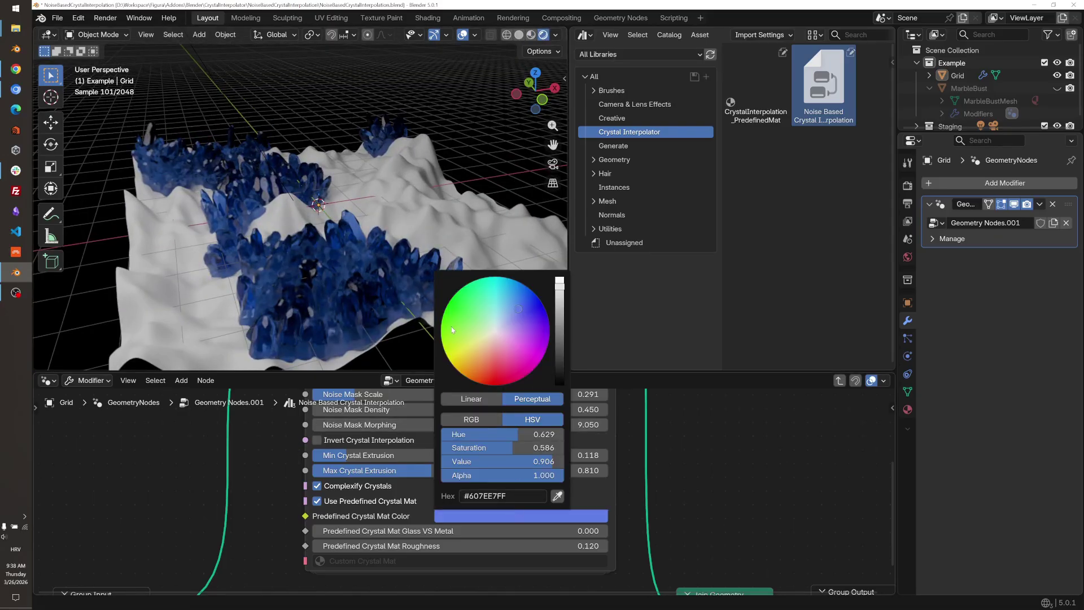
{"action": "left_click_drag", "start_coordinate": [452, 330], "coordinate": [525, 320]}
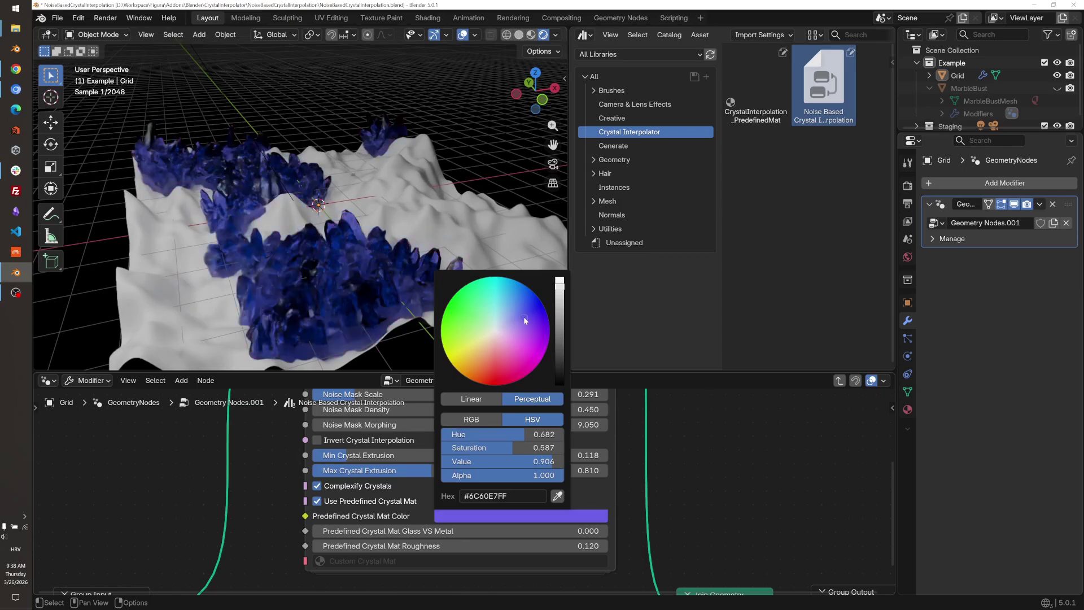
{"action": "middle_click_drag", "start_coordinate": [370, 232], "coordinate": [497, 243]}
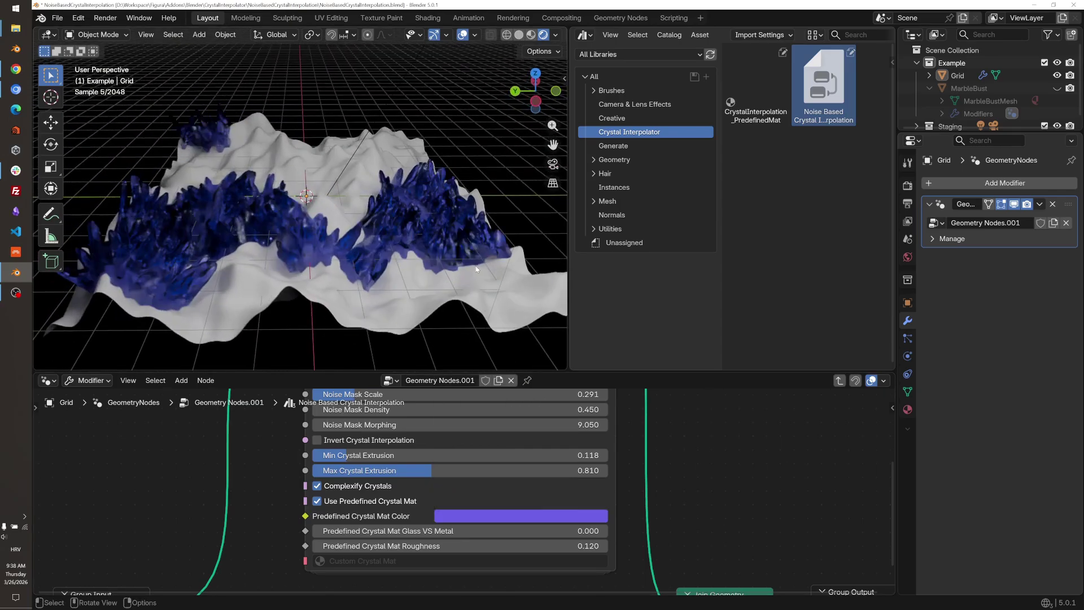
{"action": "left_click_drag", "start_coordinate": [461, 544], "coordinate": [528, 531]}
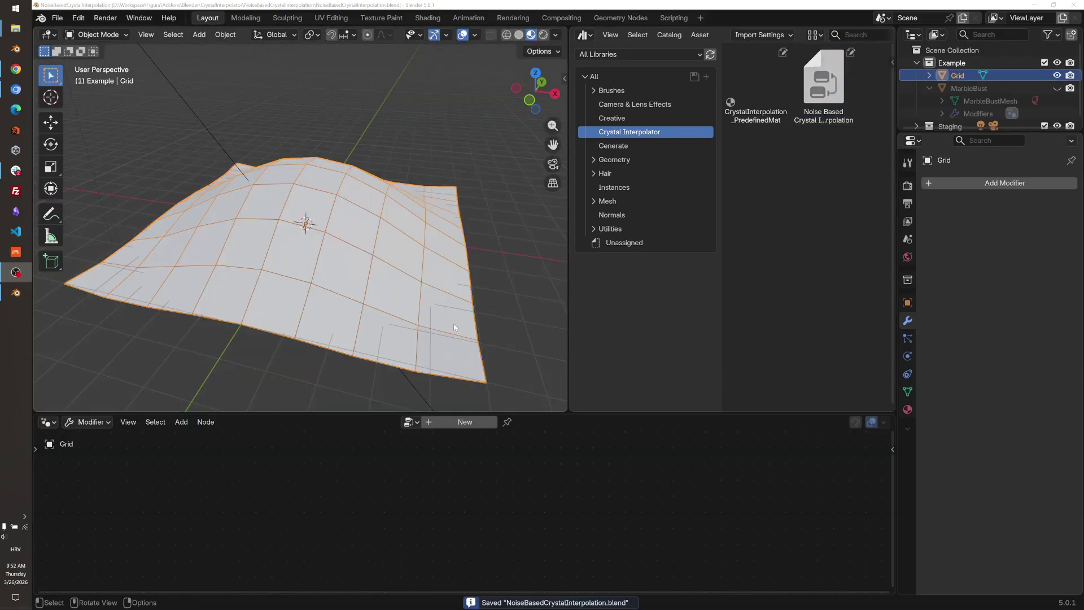
- Create a new geometry node tree on the low-poly Grid and insert the Noise Based Crystal Interpolation asset between Group Input and Group Output
{"action": "left_click", "coordinate": [497, 330]}
{"action": "middle_click_drag", "start_coordinate": [324, 320], "coordinate": [380, 264]}
{"action": "left_click", "coordinate": [379, 263]}
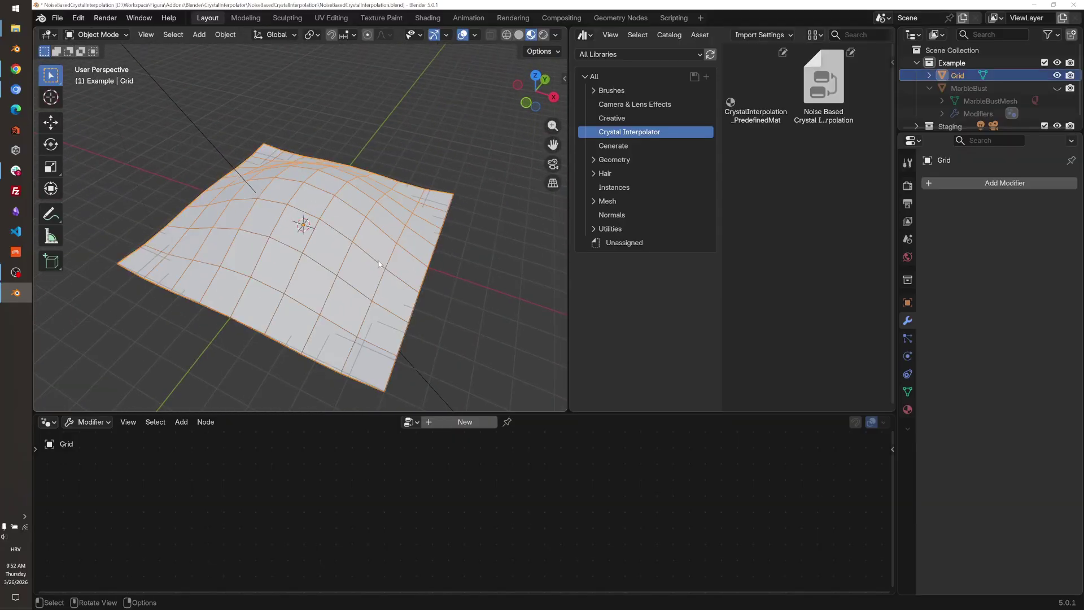
{"action": "left_click", "coordinate": [466, 424]}
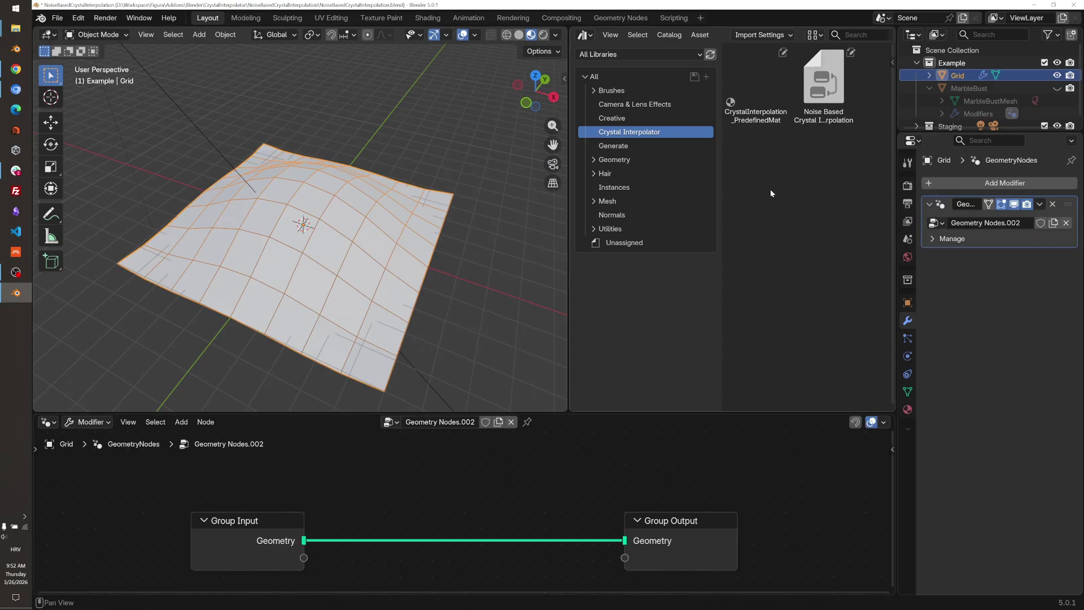
{"action": "left_click_drag", "start_coordinate": [823, 84], "coordinate": [468, 495]}
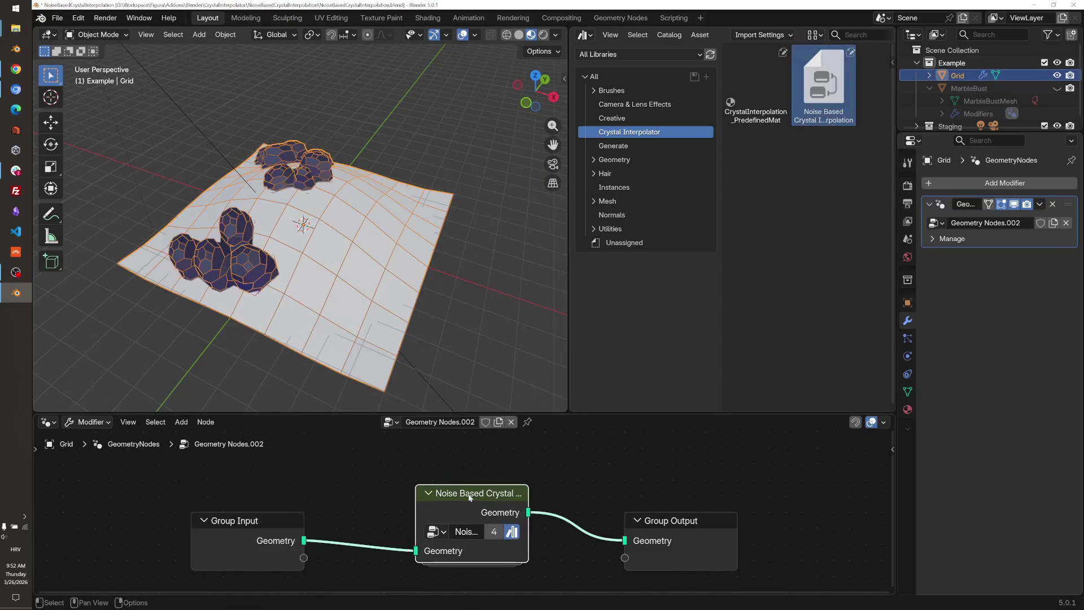
{"action": "left_click", "coordinate": [374, 472]}
- Open the Noise Based Crystal Interpolation group for editing and enlarge the node editor area
{"action": "middle_click_drag", "start_coordinate": [286, 316], "coordinate": [429, 255]}
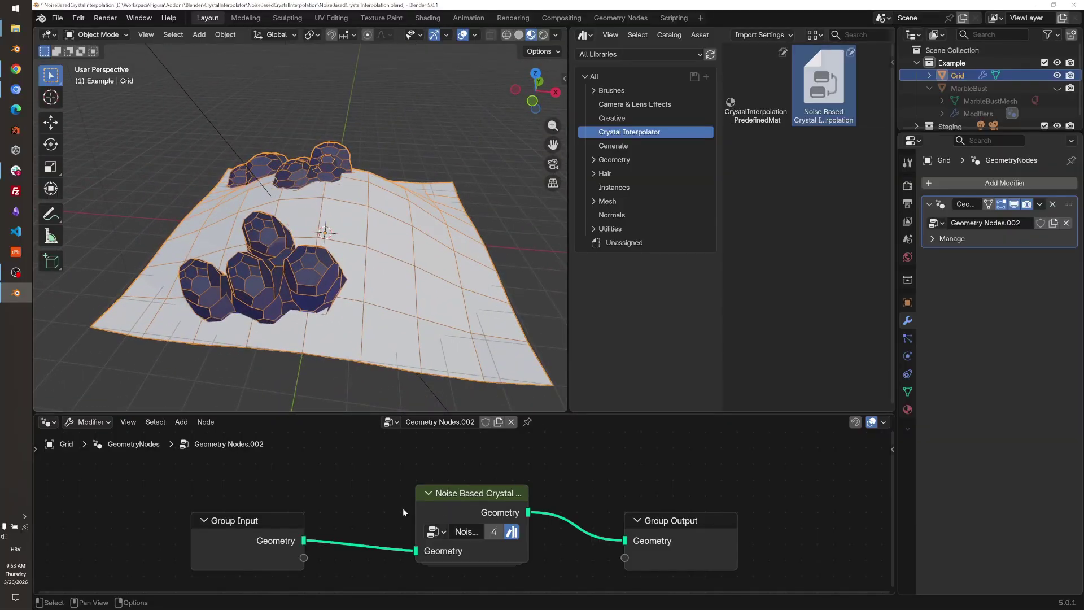
{"action": "key", "text": "Tab"}
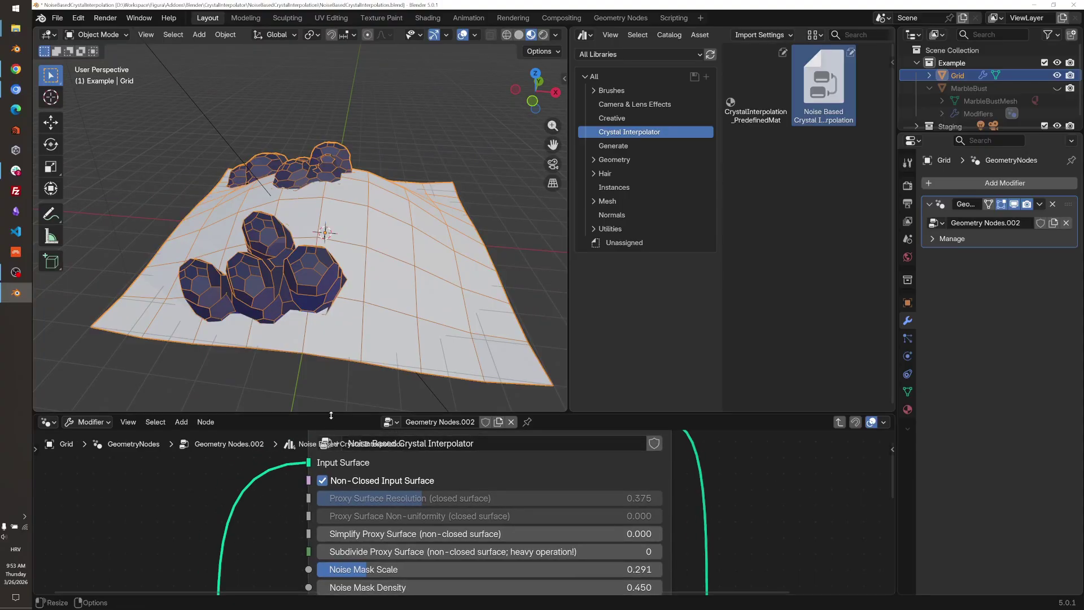
{"action": "left_click_drag", "start_coordinate": [331, 415], "coordinate": [331, 305]}
{"action": "scroll", "coordinate": [286, 392], "scroll_direction": "up", "scroll_amount": 3}
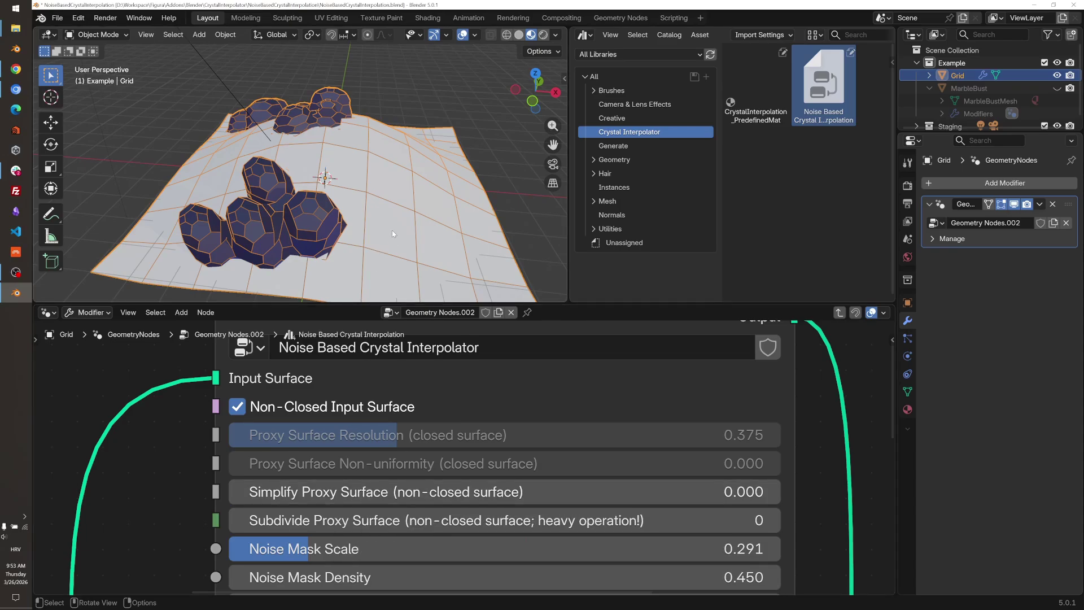
- Set Subdivide Proxy Surface to 2, then deselect the Grid and inspect its crystals from several sides
{"action": "left_click", "coordinate": [421, 521]}
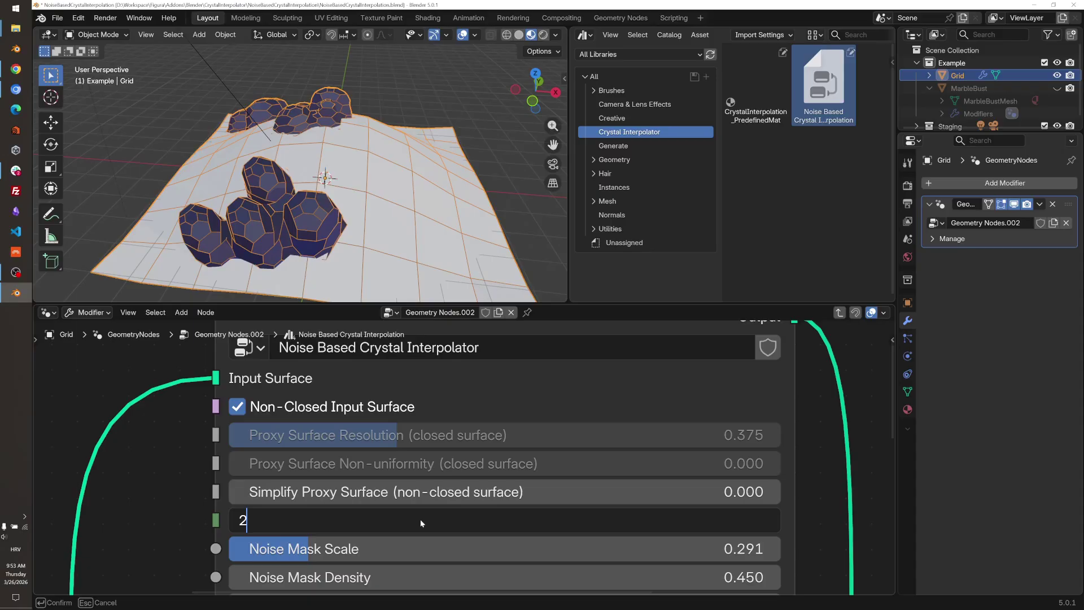
{"action": "key", "text": "Return"}
{"action": "middle_click_drag", "start_coordinate": [361, 237], "coordinate": [319, 214]}
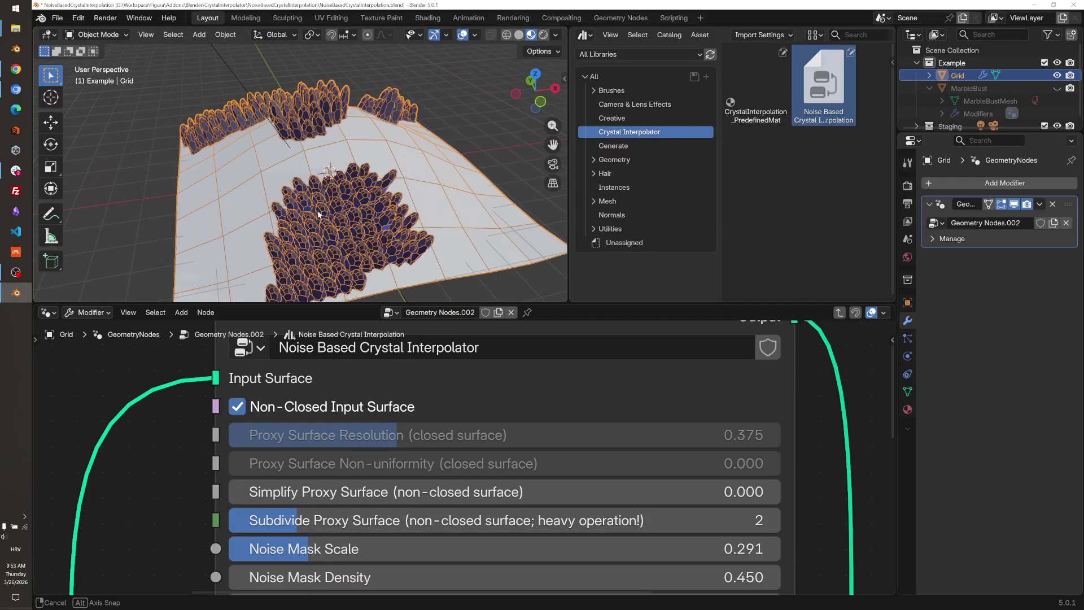
{"action": "left_click", "coordinate": [149, 206]}
{"action": "middle_click_drag", "start_coordinate": [148, 206], "coordinate": [377, 222]}
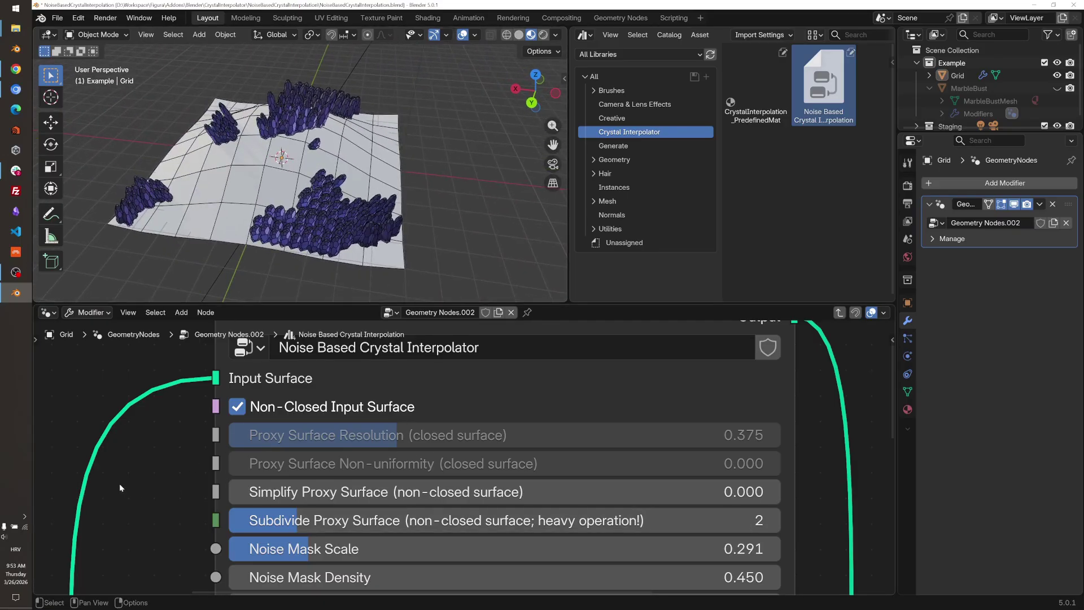
- Try a Noise Mask Scale of 1.600 on the low-poly Grid and check the crystal distribution
{"action": "middle_click_drag", "start_coordinate": [120, 483], "coordinate": [141, 439]}
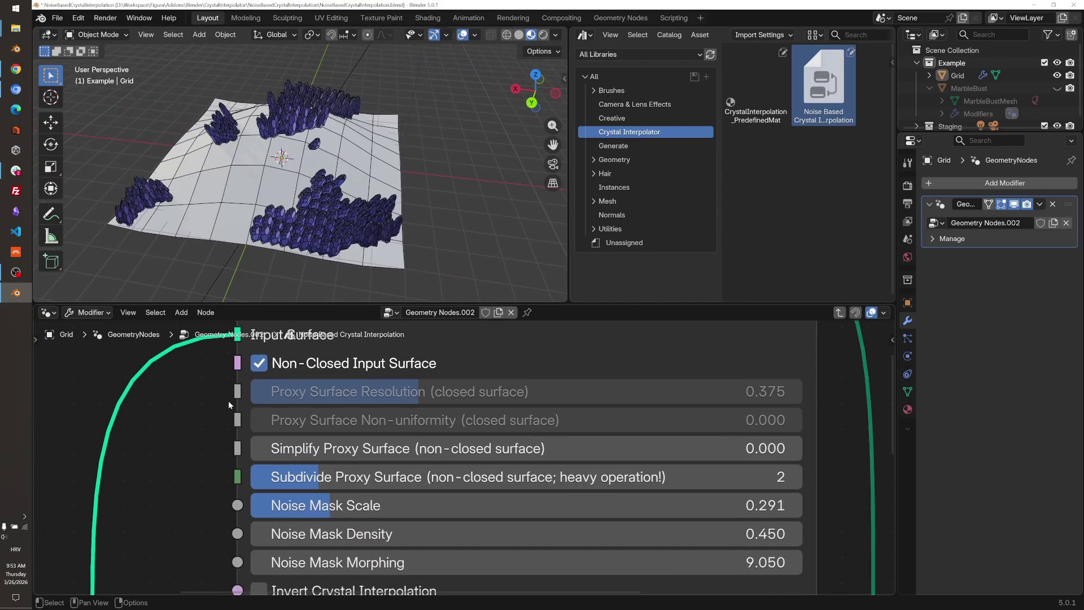
{"action": "middle_click_drag", "start_coordinate": [296, 208], "coordinate": [339, 206]}
{"action": "scroll", "coordinate": [186, 520], "scroll_direction": "down", "scroll_amount": 3}
{"action": "middle_click_drag", "start_coordinate": [186, 519], "coordinate": [265, 483]}
{"action": "middle_click_drag", "start_coordinate": [338, 237], "coordinate": [379, 243]}
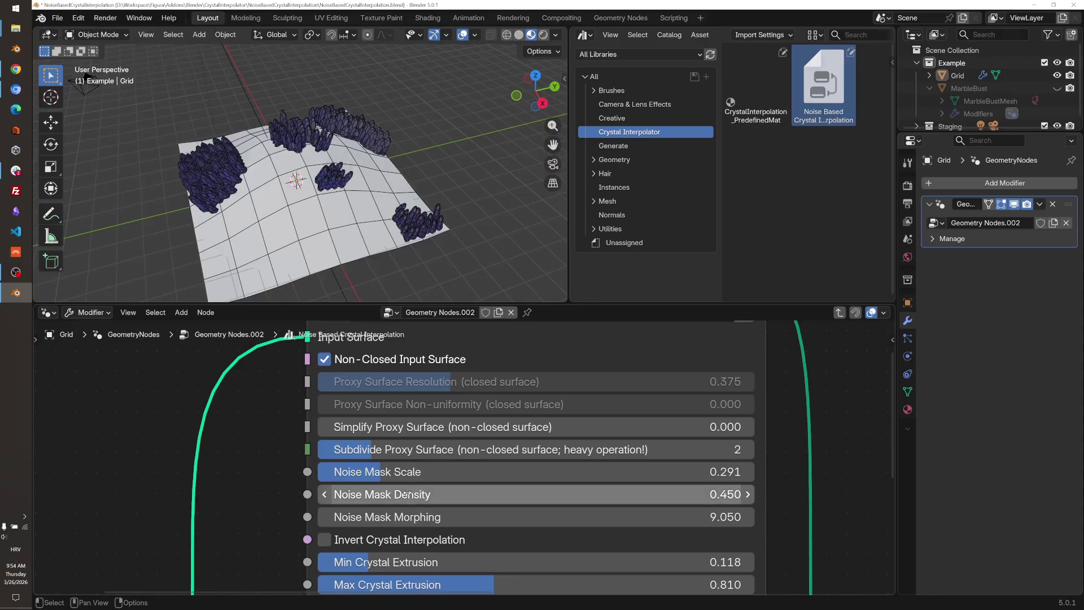
{"action": "left_click", "coordinate": [431, 473]}
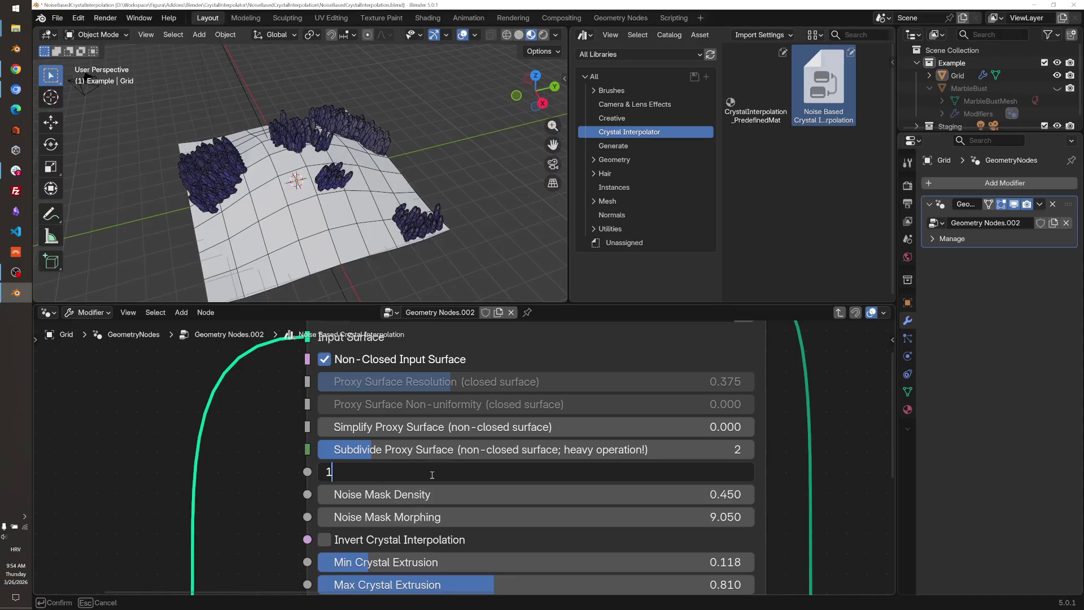
{"action": "type", "text": "1.6"}
{"action": "key", "text": "Return"}
{"action": "middle_click_drag", "start_coordinate": [361, 265], "coordinate": [407, 259]}
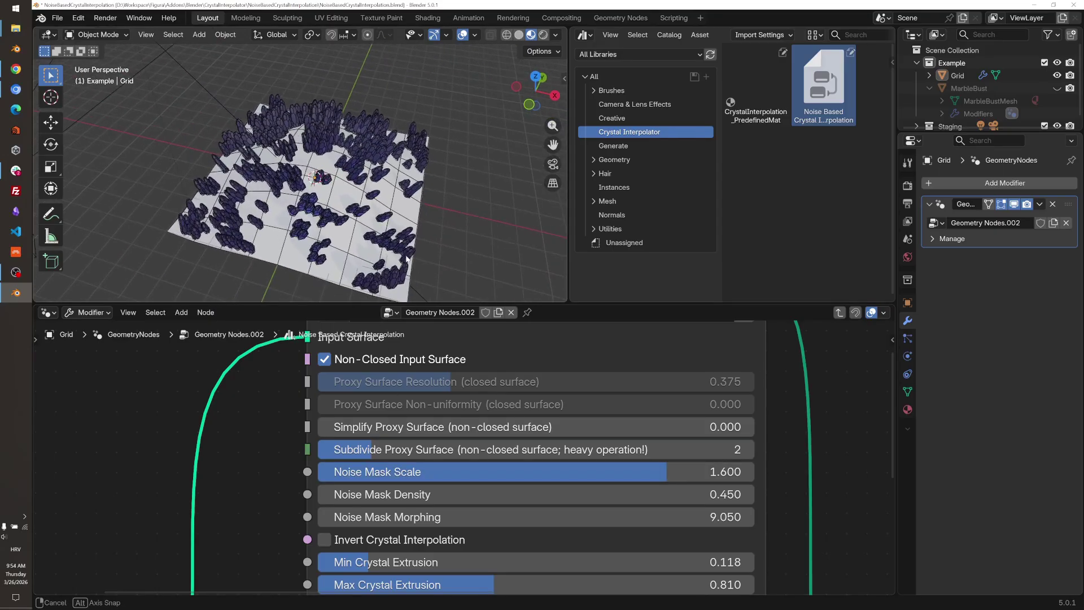
- Set the Noise Mask Scale to 0.400 and view the resulting crystal patches on the Grid
{"action": "left_click", "coordinate": [459, 467]}
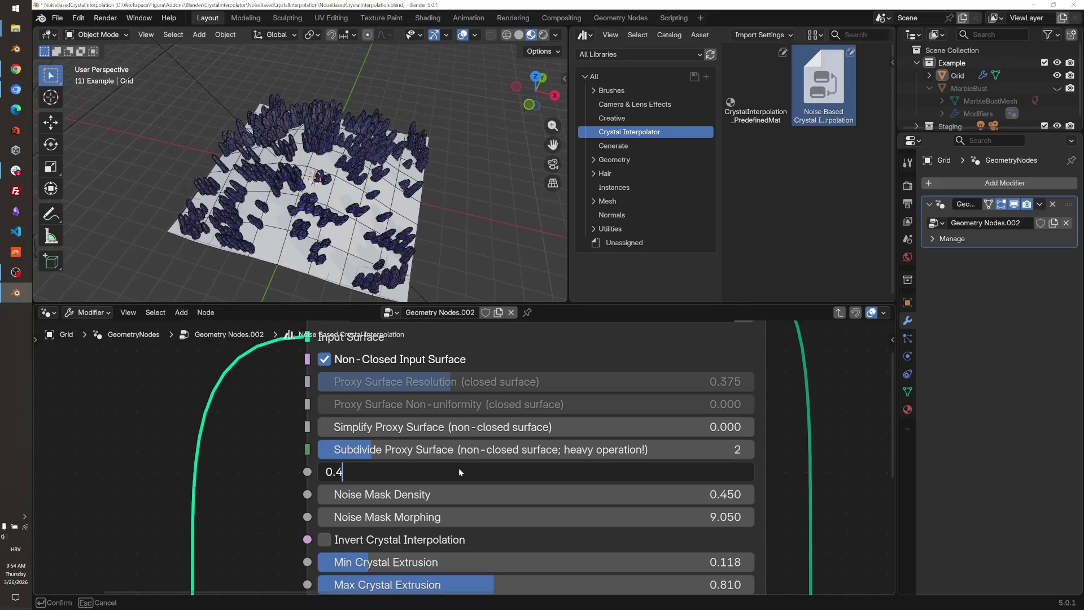
{"action": "key", "text": "Return"}
{"action": "middle_click_drag", "start_coordinate": [395, 215], "coordinate": [441, 208]}
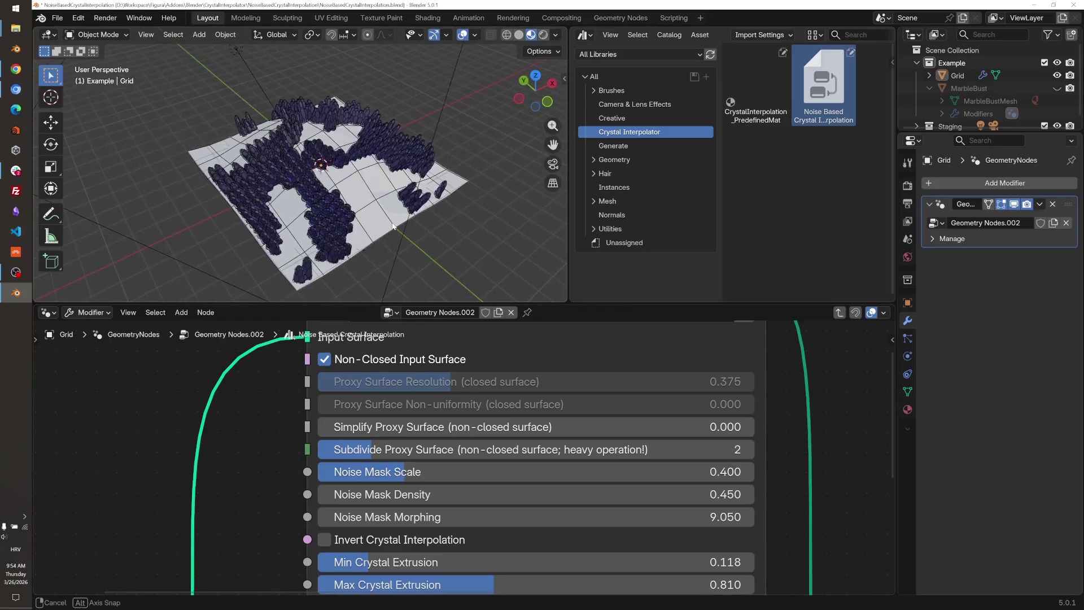
- Try a Noise Mask Density of 0.550 on the Grid and check how the crystals cover it
{"action": "left_click", "coordinate": [499, 491]}
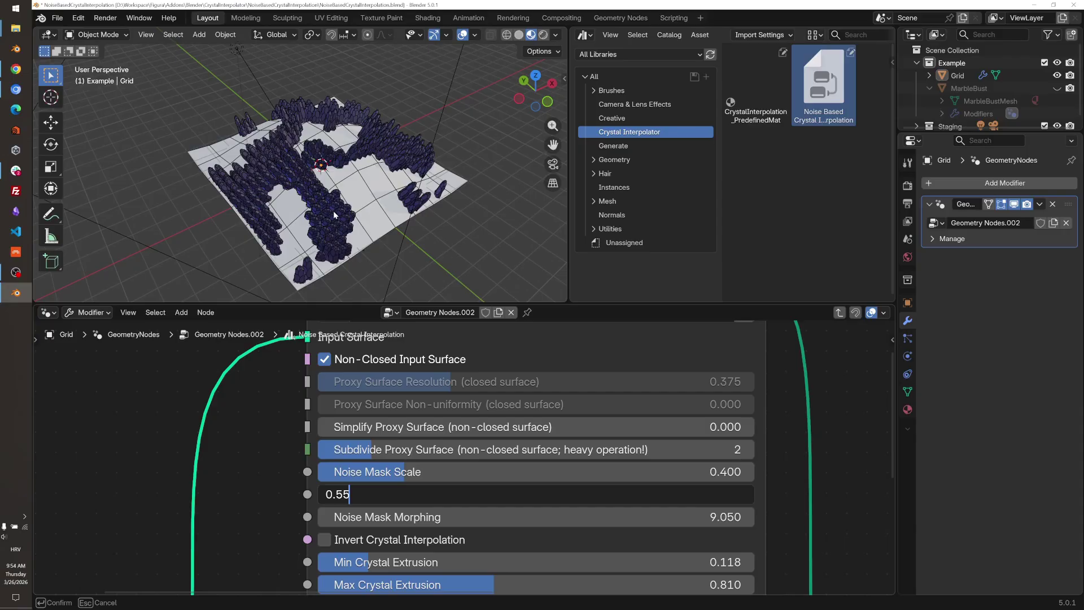
{"action": "key", "text": "Return"}
{"action": "middle_click_drag", "start_coordinate": [328, 207], "coordinate": [295, 199]}
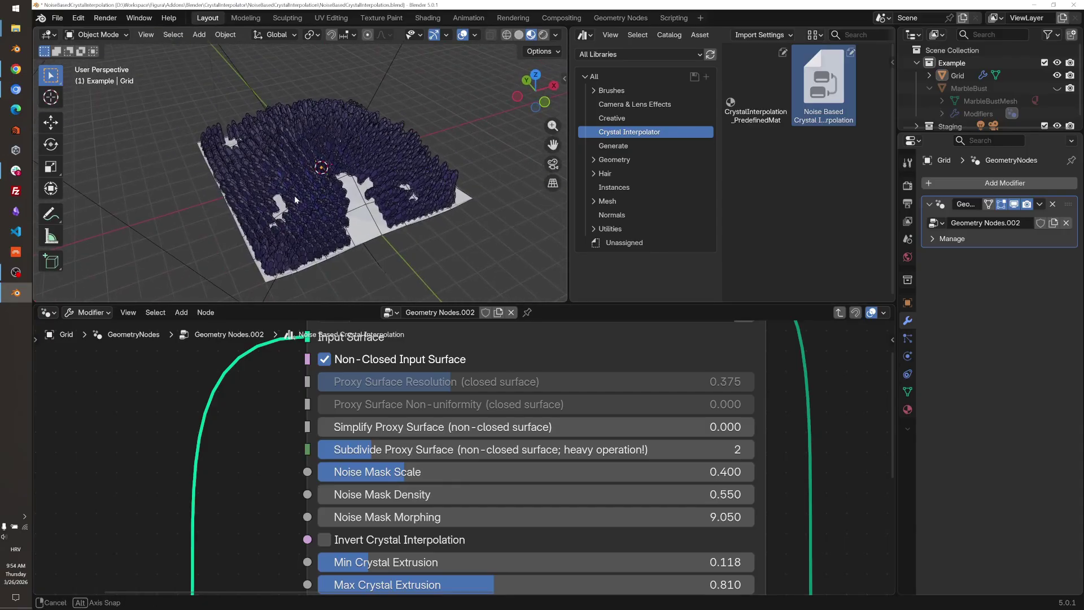
- Set the Noise Mask Density to 0.400 and raise the Noise Mask Morphing to about 9.250 on the Grid
{"action": "left_click", "coordinate": [482, 494]}
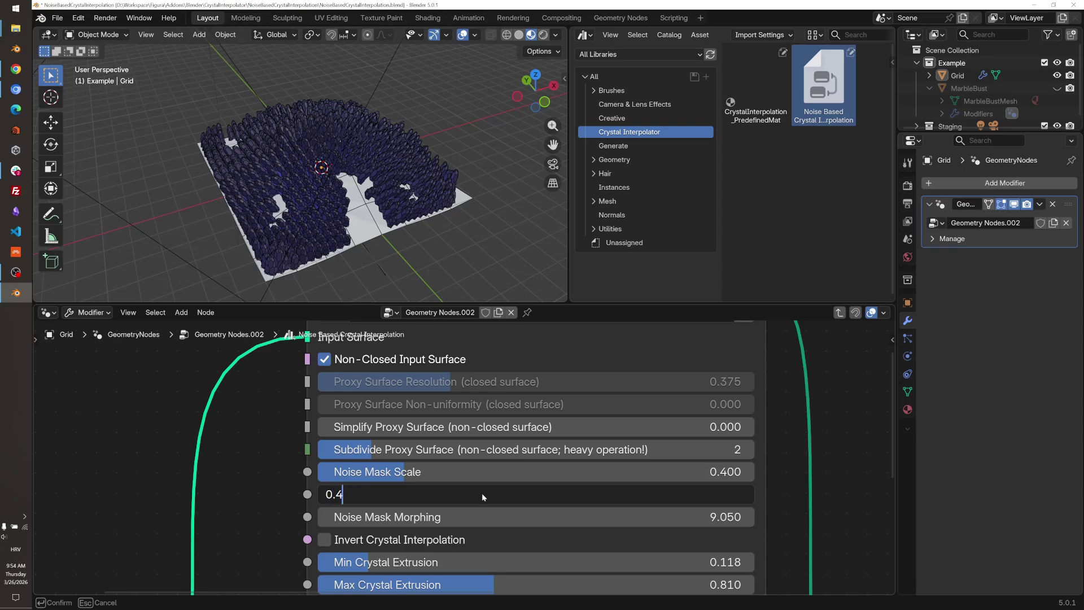
{"action": "type", "text": "0.4"}
{"action": "key", "text": "Return"}
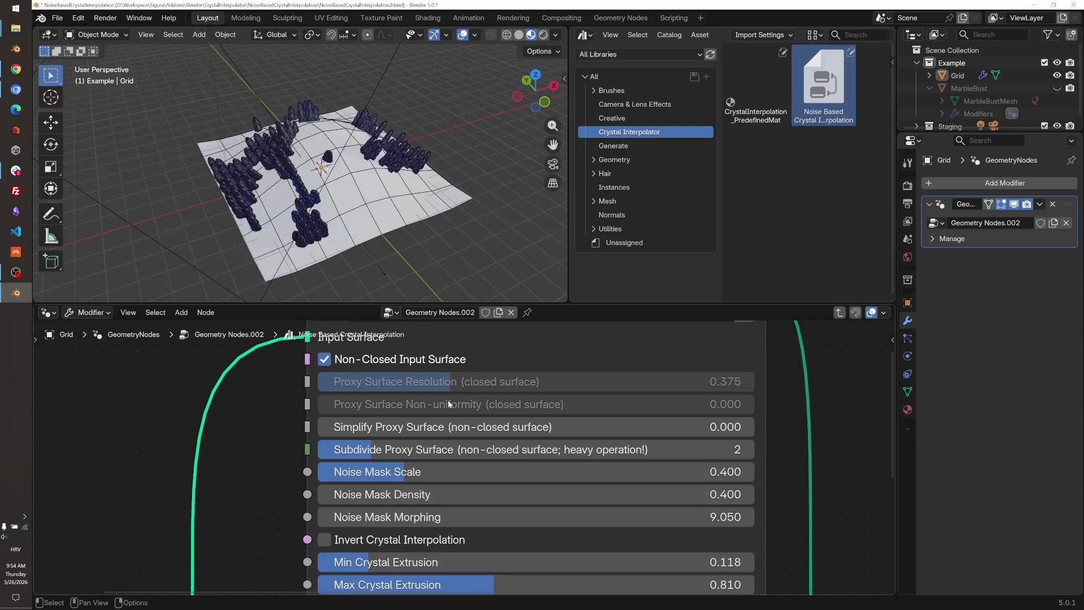
{"action": "middle_click_drag", "start_coordinate": [328, 215], "coordinate": [367, 242]}
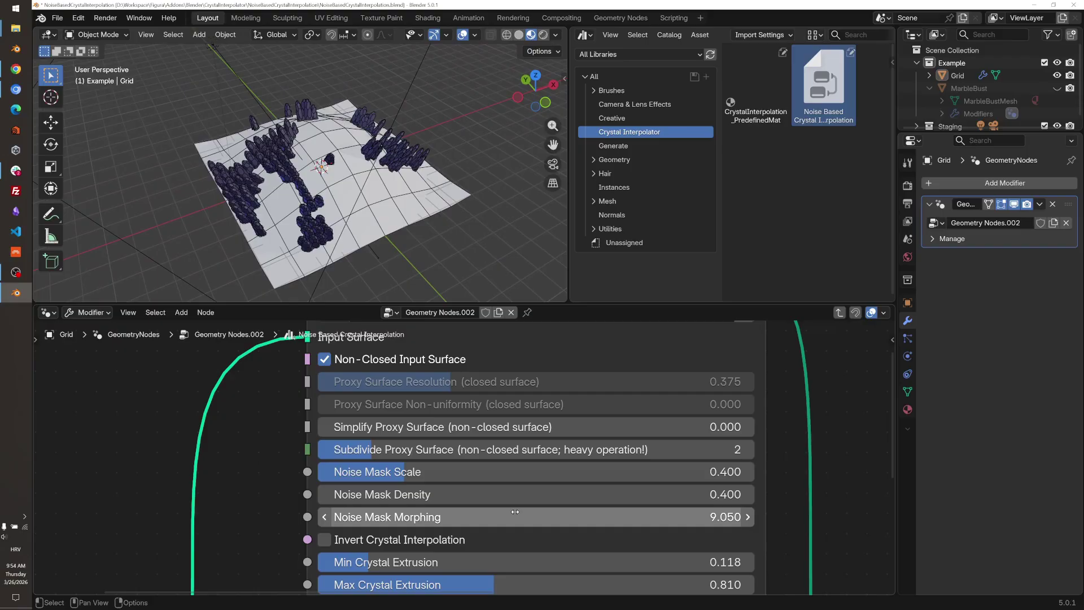
{"action": "left_click_drag", "start_coordinate": [514, 516], "coordinate": [515, 511]}
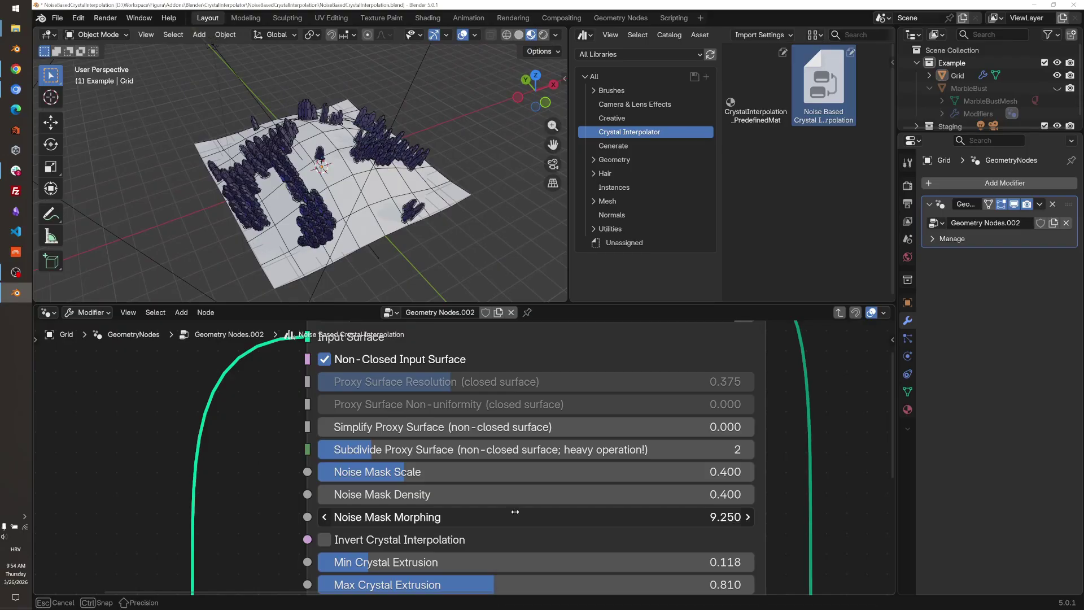
{"action": "left_click_drag", "start_coordinate": [292, 169], "coordinate": [299, 182]}
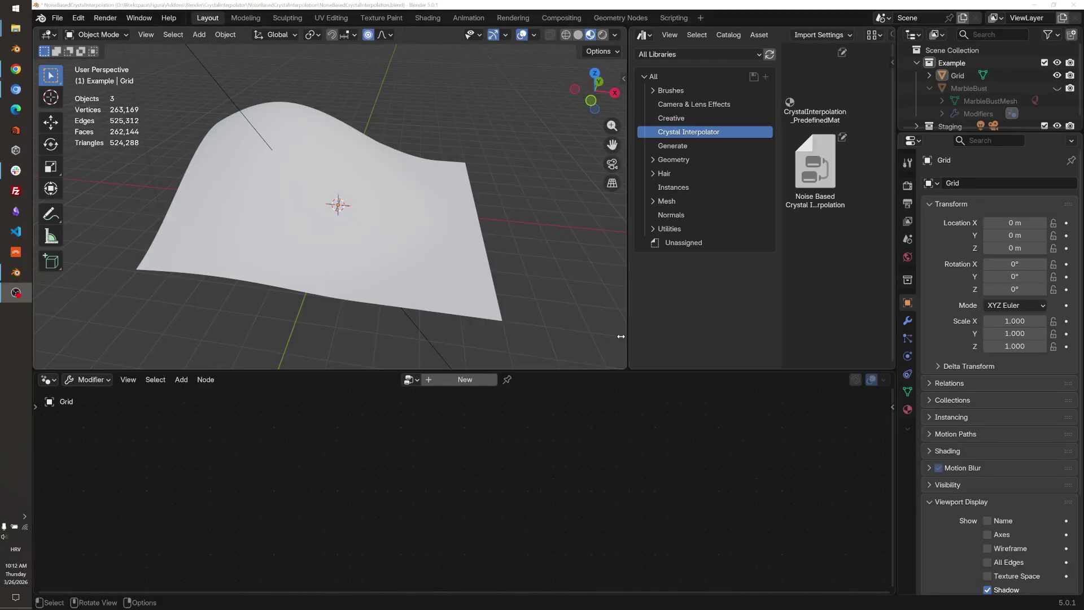
- Select the smooth high-poly Grid and examine its vertex density up close in Edit Mode, returning to Object Mode
{"action": "left_click", "coordinate": [554, 297]}
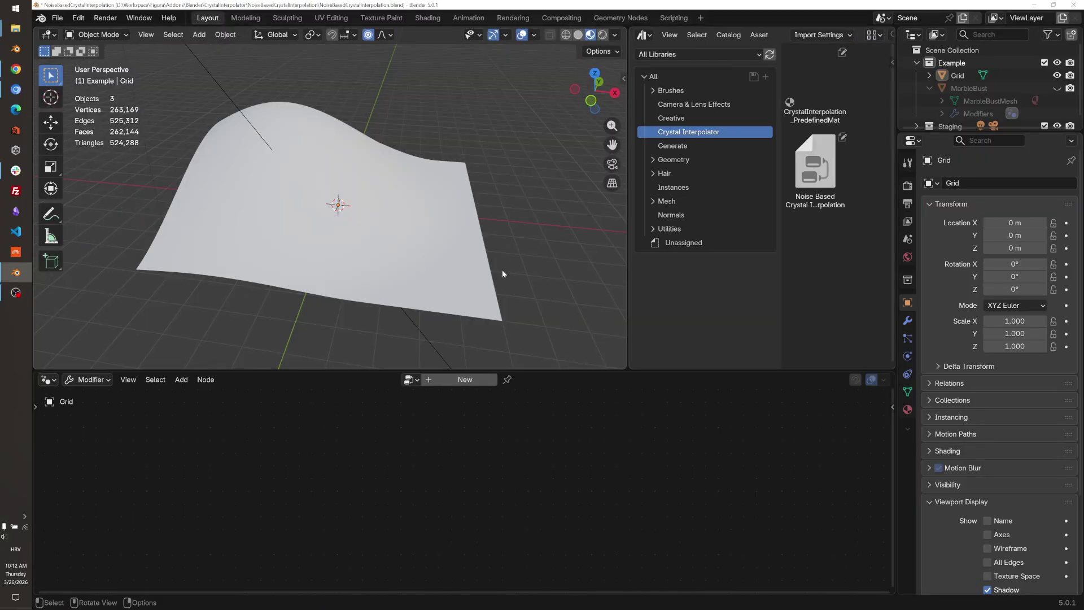
{"action": "middle_click_drag", "start_coordinate": [503, 271], "coordinate": [508, 264]}
{"action": "middle_click_drag", "start_coordinate": [350, 216], "coordinate": [410, 218]}
{"action": "left_click", "coordinate": [410, 218]}
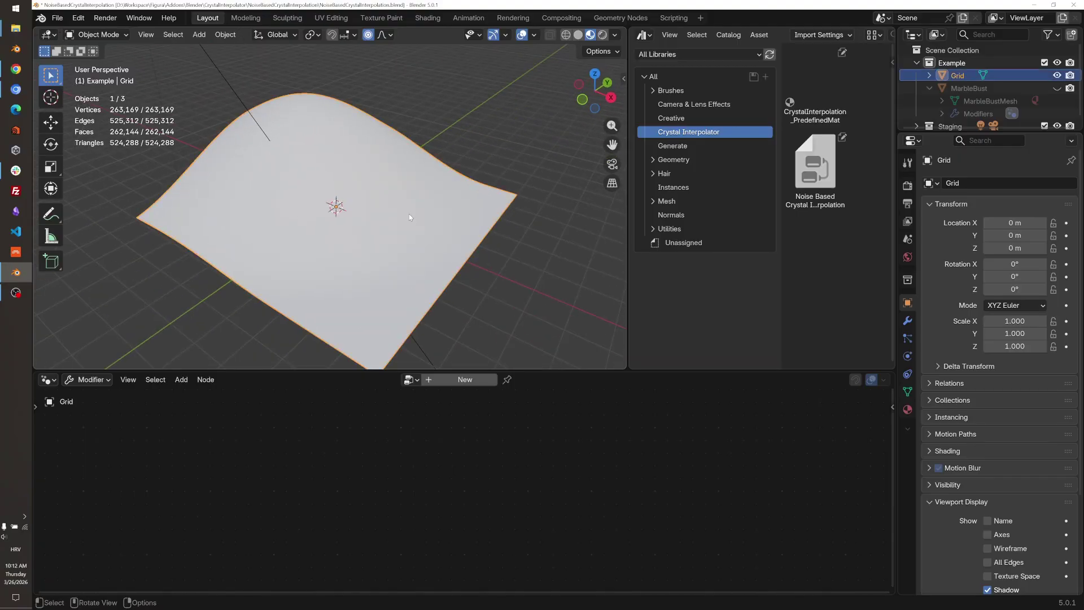
{"action": "key", "text": "Tab"}
{"action": "scroll", "coordinate": [345, 219], "scroll_direction": "up", "scroll_amount": 8}
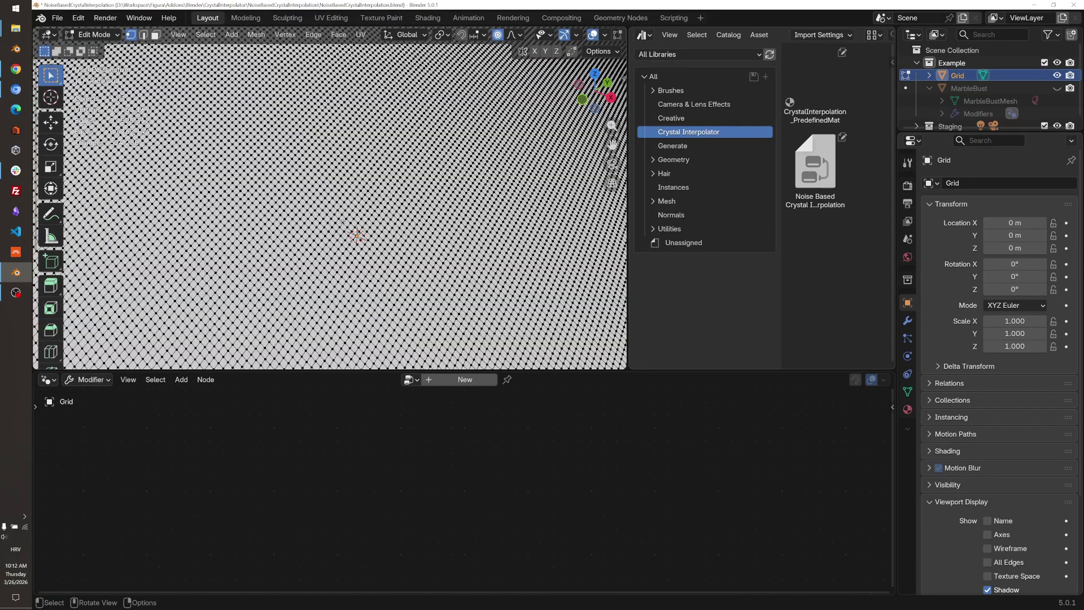
{"action": "scroll", "coordinate": [342, 221], "scroll_direction": "down", "scroll_amount": 6}
{"action": "middle_click_drag", "start_coordinate": [342, 222], "coordinate": [363, 210]}
{"action": "scroll", "coordinate": [363, 210], "scroll_direction": "up", "scroll_amount": 6}
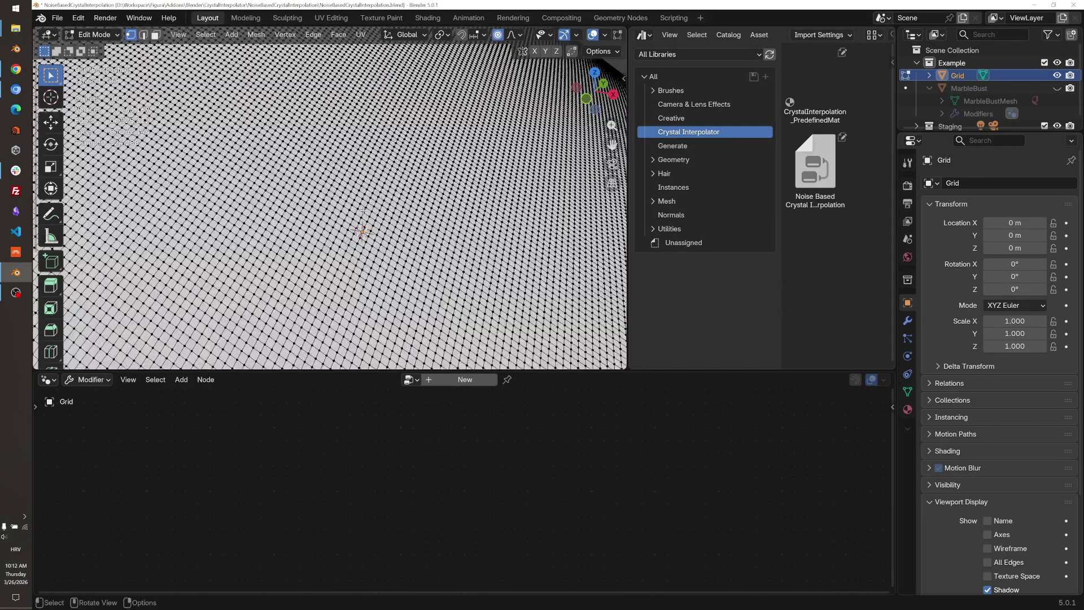
{"action": "scroll", "coordinate": [361, 209], "scroll_direction": "down", "scroll_amount": 7}
{"action": "key", "text": "Tab"}
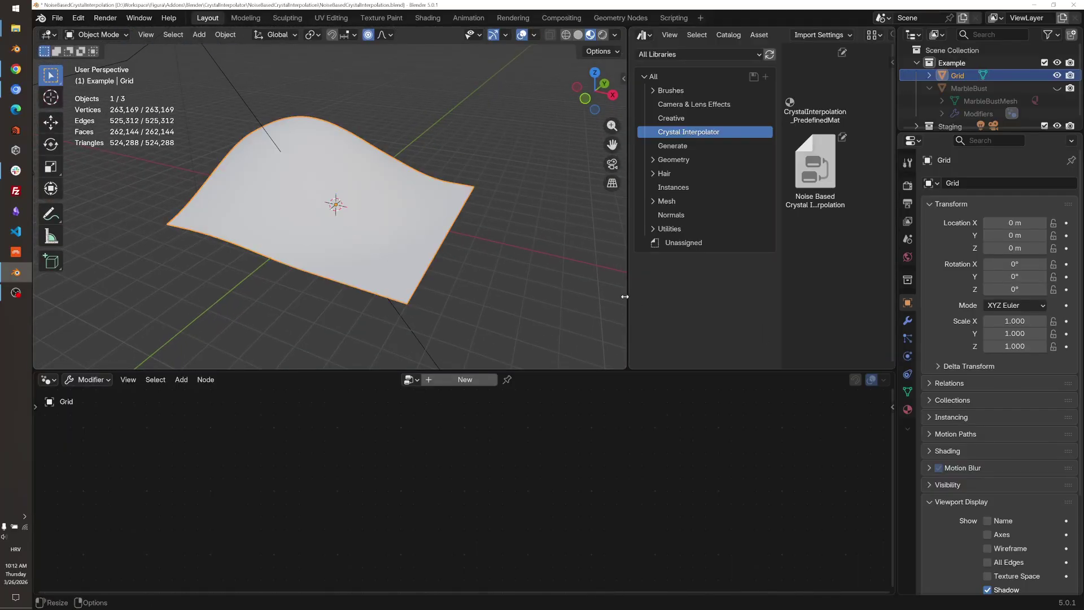
- Create a geometry node tree on the Grid and insert the Noise Based Crystal Interpolation asset between Group Input and Group Output
{"action": "left_click_drag", "start_coordinate": [625, 296], "coordinate": [515, 299]}
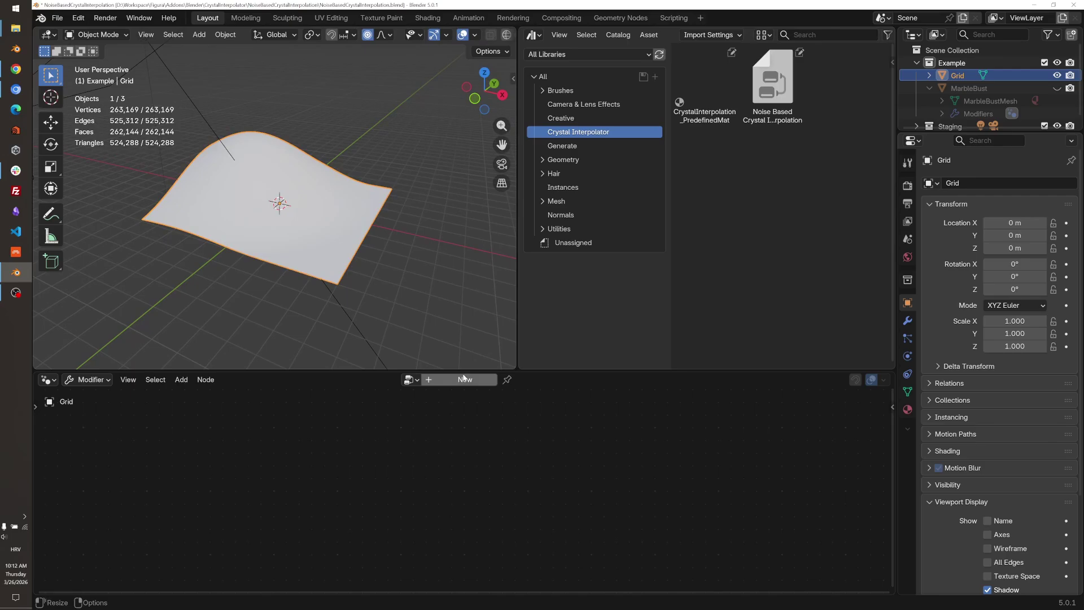
{"action": "left_click", "coordinate": [464, 379]}
{"action": "left_click_drag", "start_coordinate": [772, 85], "coordinate": [388, 489]}
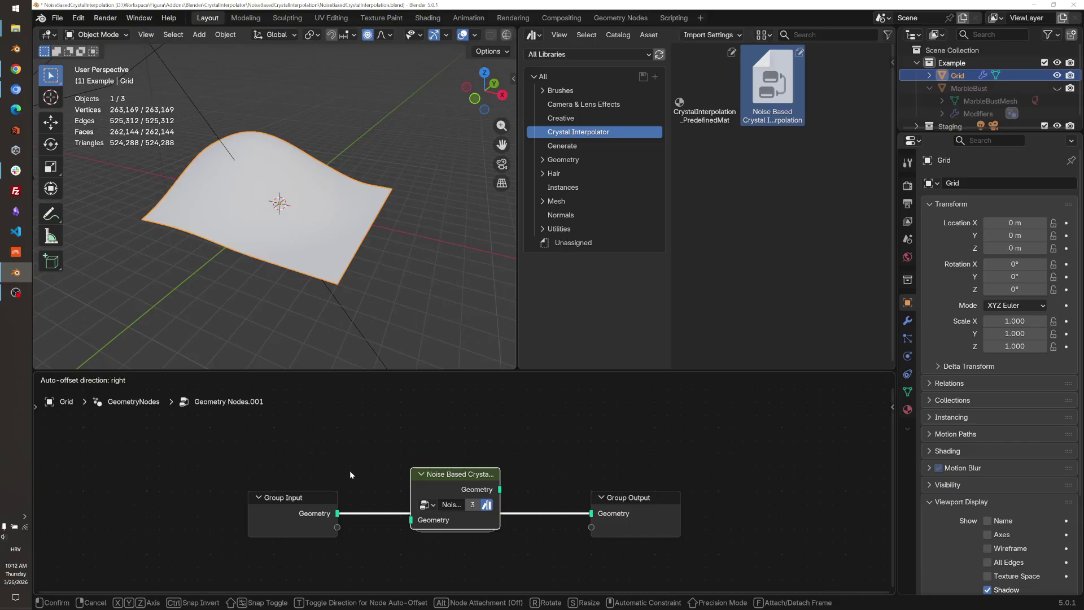
{"action": "left_click_drag", "start_coordinate": [350, 474], "coordinate": [350, 474]}
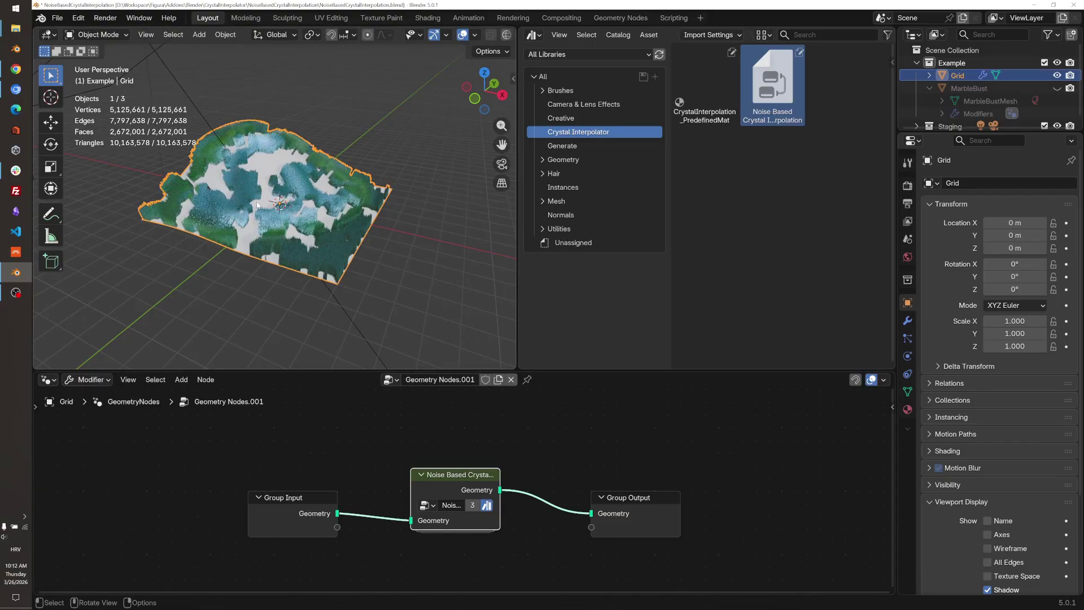
- Examine the fine crystals on the dense Grid up close and from several angles
{"action": "middle_click_drag", "start_coordinate": [257, 204], "coordinate": [285, 234]}
{"action": "scroll", "coordinate": [285, 234], "scroll_direction": "up", "scroll_amount": 9}
{"action": "mouse_move", "coordinate": [409, 248]}
{"action": "middle_mouse_down"}
{"action": "mouse_move", "coordinate": [294, 247]}
{"action": "mouse_move", "coordinate": [281, 227]}
{"action": "mouse_move", "coordinate": [310, 237]}
{"action": "mouse_move", "coordinate": [339, 217]}
{"action": "mouse_move", "coordinate": [288, 248]}
{"action": "middle_mouse_up"}
{"action": "scroll", "coordinate": [324, 242], "scroll_direction": "down", "scroll_amount": 7}
{"action": "scroll", "coordinate": [281, 227], "scroll_direction": "down", "scroll_amount": 6}
{"action": "scroll", "coordinate": [313, 238], "scroll_direction": "up", "scroll_amount": 8}
{"action": "scroll", "coordinate": [305, 237], "scroll_direction": "down", "scroll_amount": 6}
- Open the Noise Based Crystal Interpolation group for editing and set Simplify Proxy Surface to 0.400
{"action": "key", "text": "Tab"}
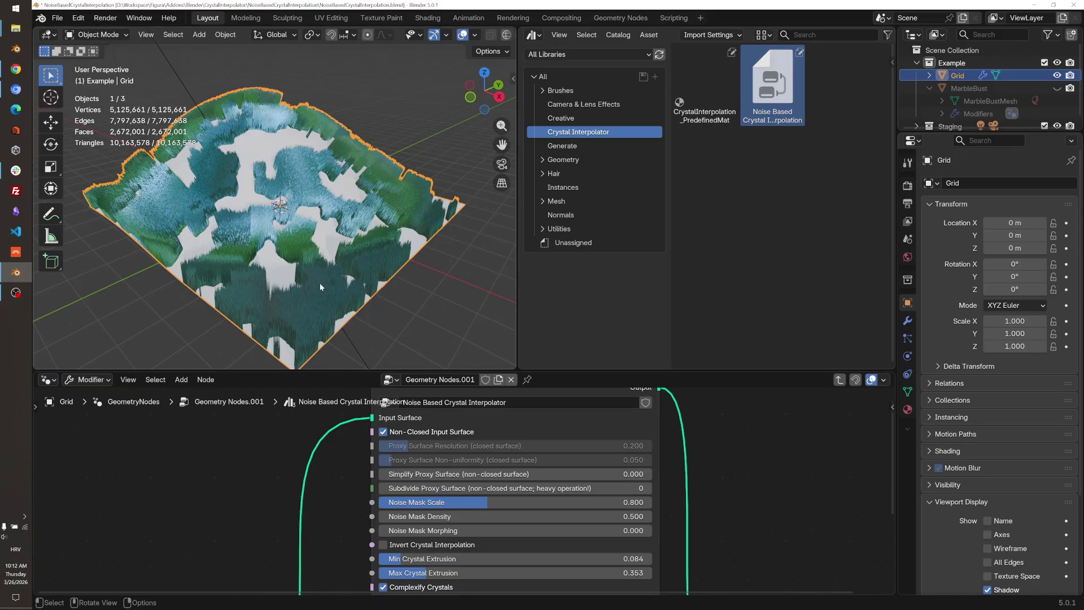
{"action": "middle_click_drag", "start_coordinate": [319, 286], "coordinate": [370, 351]}
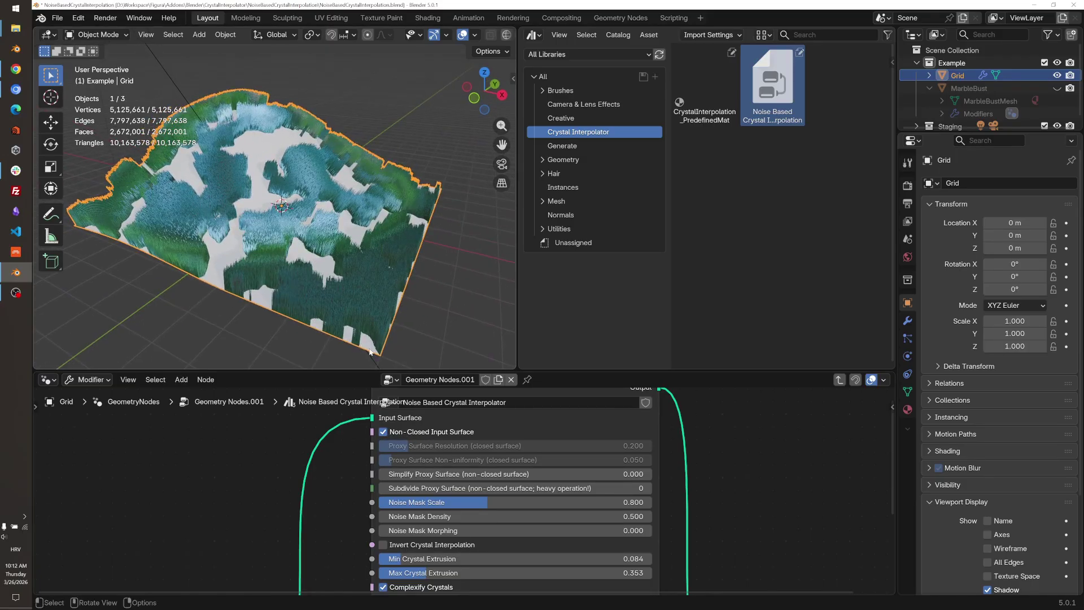
{"action": "scroll", "coordinate": [341, 480], "scroll_direction": "up", "scroll_amount": 1}
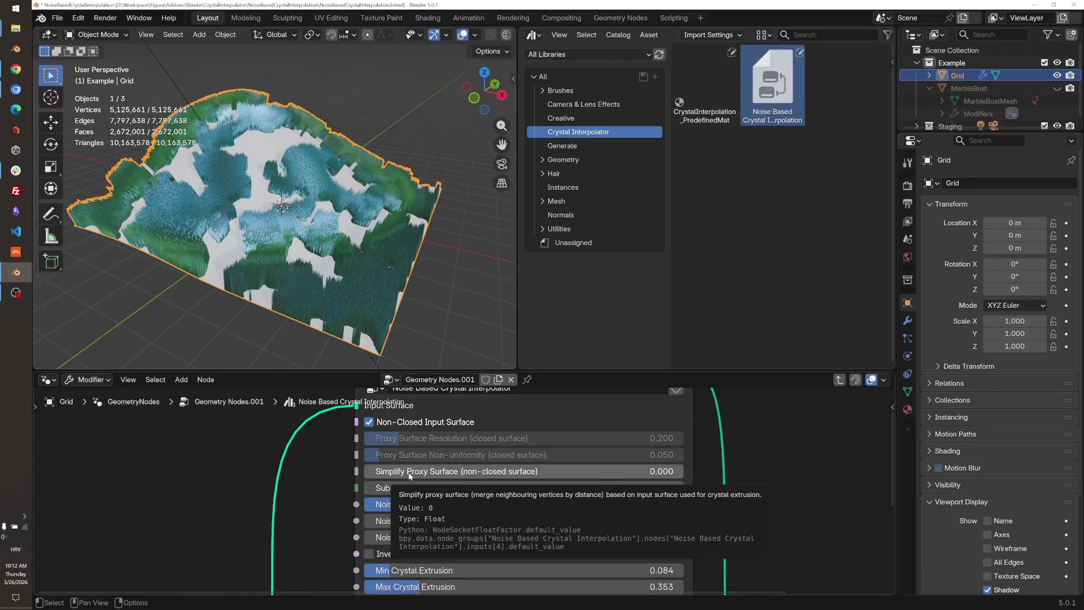
{"action": "left_click", "coordinate": [409, 472]}
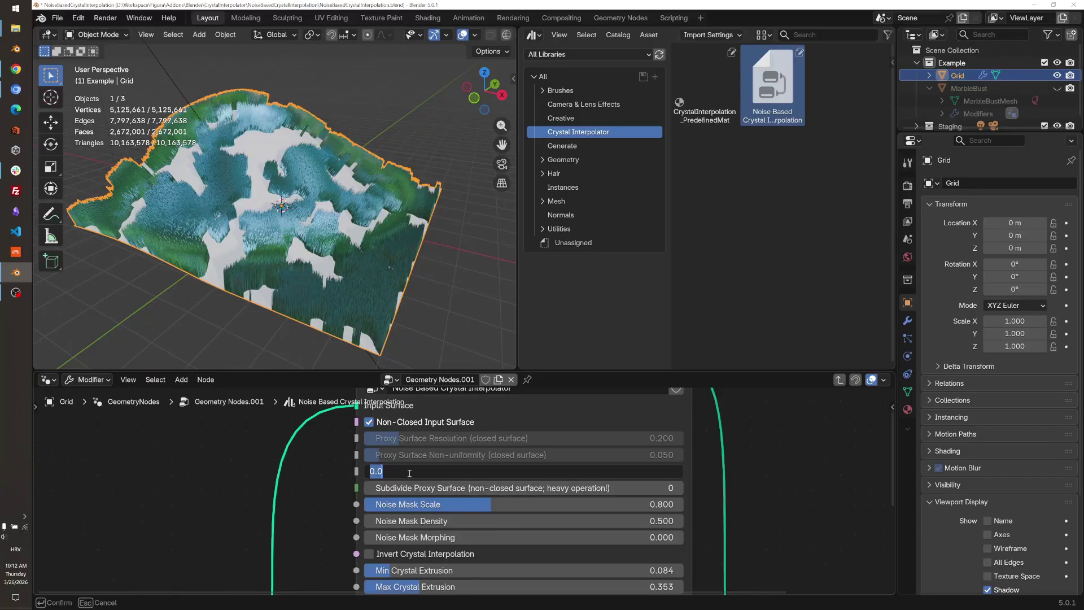
{"action": "key", "text": "Return"}
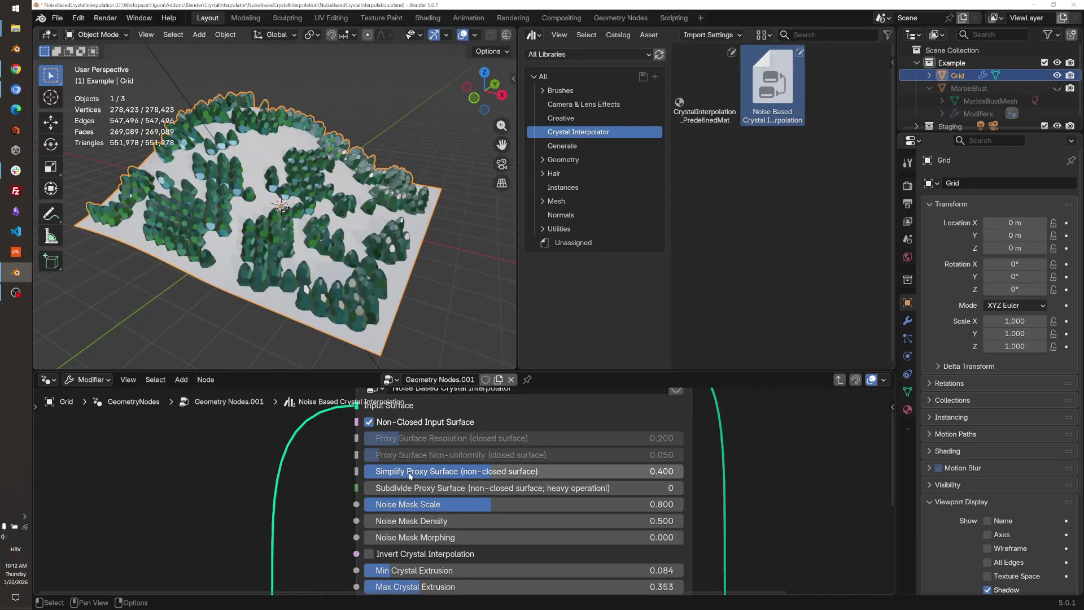
{"action": "middle_click_drag", "start_coordinate": [316, 271], "coordinate": [296, 277]}
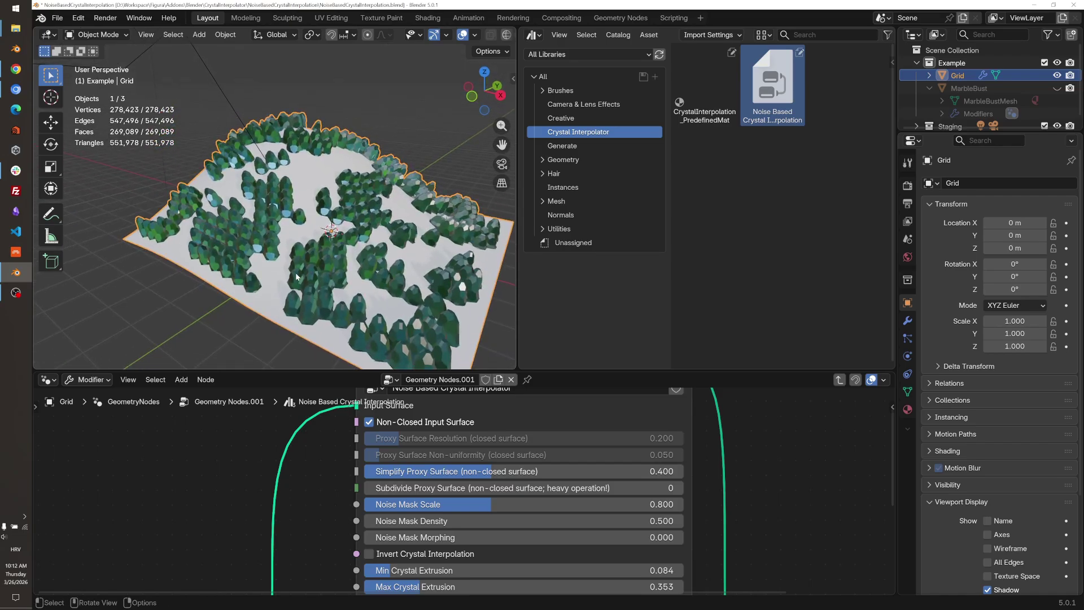
{"action": "left_click", "coordinate": [454, 503]}
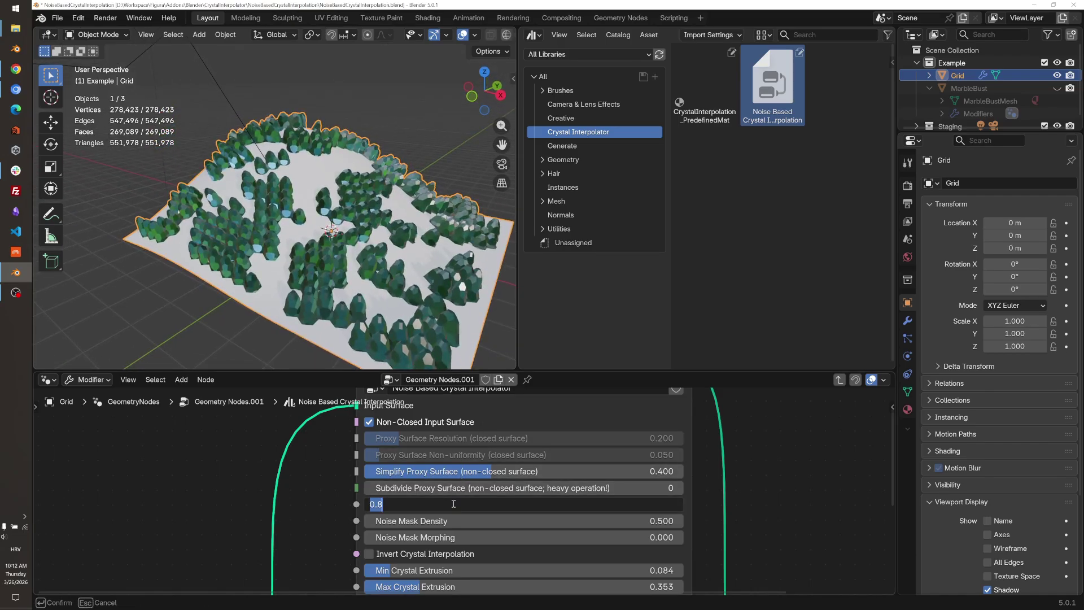
{"action": "left_click", "coordinate": [324, 515]}
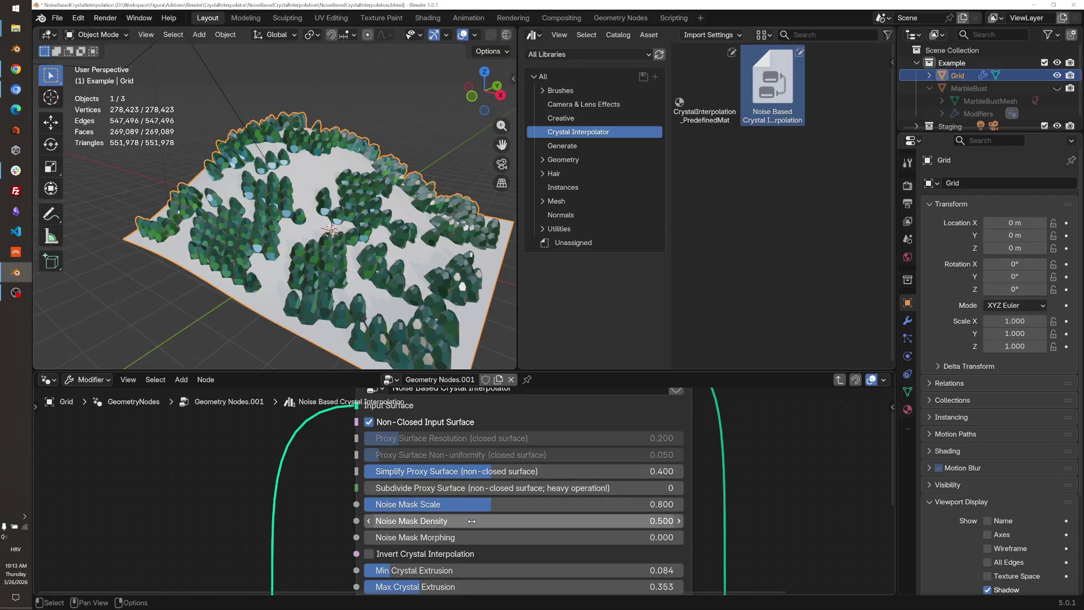
- Set Simplify Proxy Surface to 0.250 and inspect the crystals on the Grid from several sides
{"action": "left_click", "coordinate": [497, 472]}
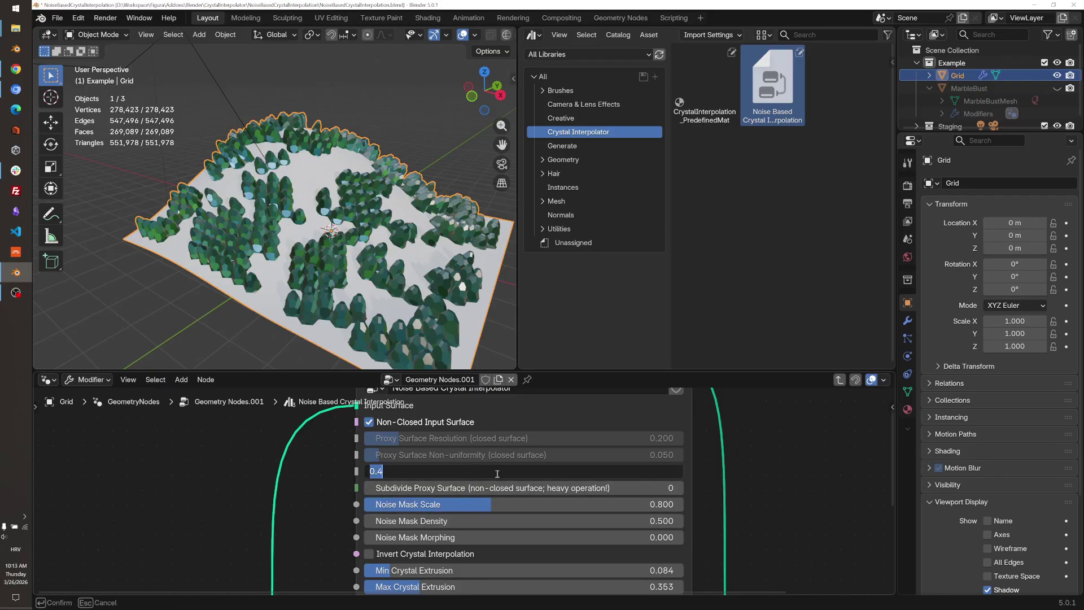
{"action": "type", "text": "0.25"}
{"action": "key", "text": "Return"}
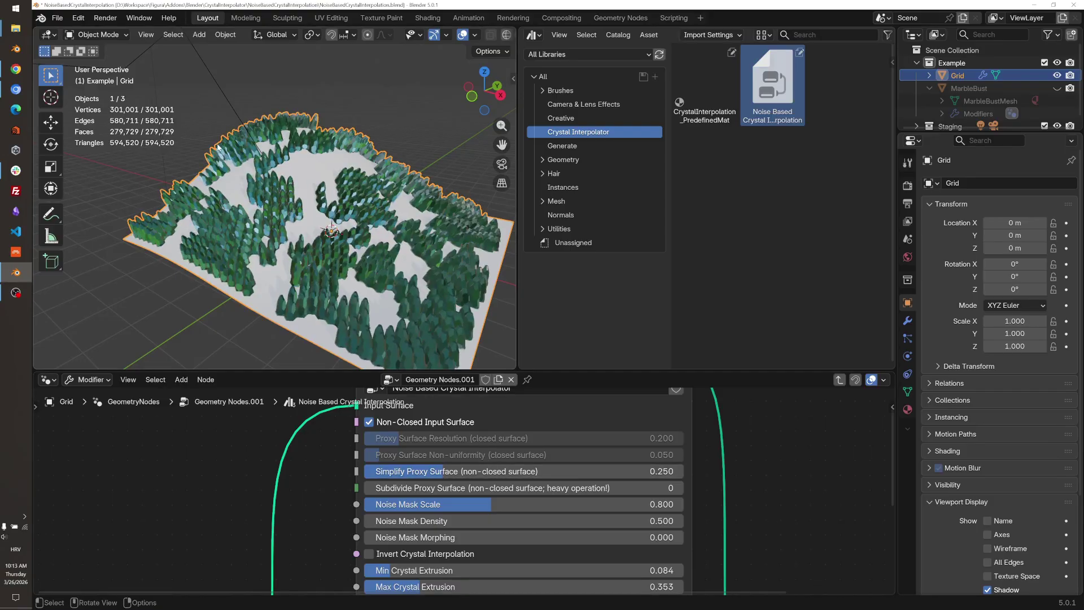
{"action": "mouse_move", "coordinate": [240, 151]}
{"action": "middle_mouse_down"}
{"action": "mouse_move", "coordinate": [270, 159]}
{"action": "mouse_move", "coordinate": [255, 157]}
{"action": "middle_mouse_up"}
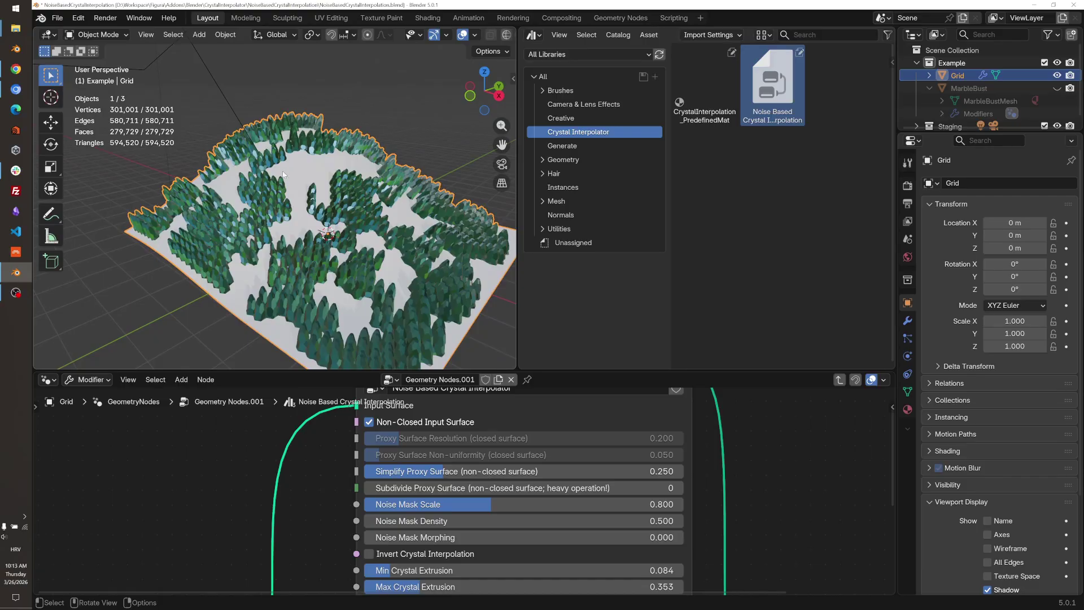
{"action": "middle_click_drag", "start_coordinate": [280, 168], "coordinate": [307, 191]}
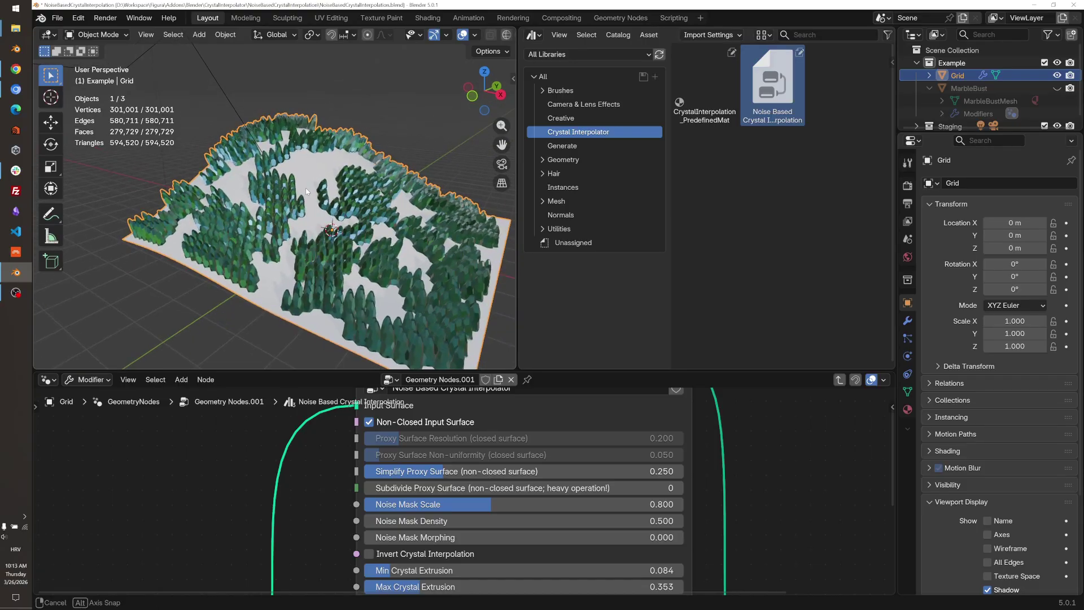
- Increase the Max Crystal Extrusion to 0.536 and view the taller crystals on the Grid
{"action": "middle_click_drag", "start_coordinate": [329, 540], "coordinate": [330, 481]}
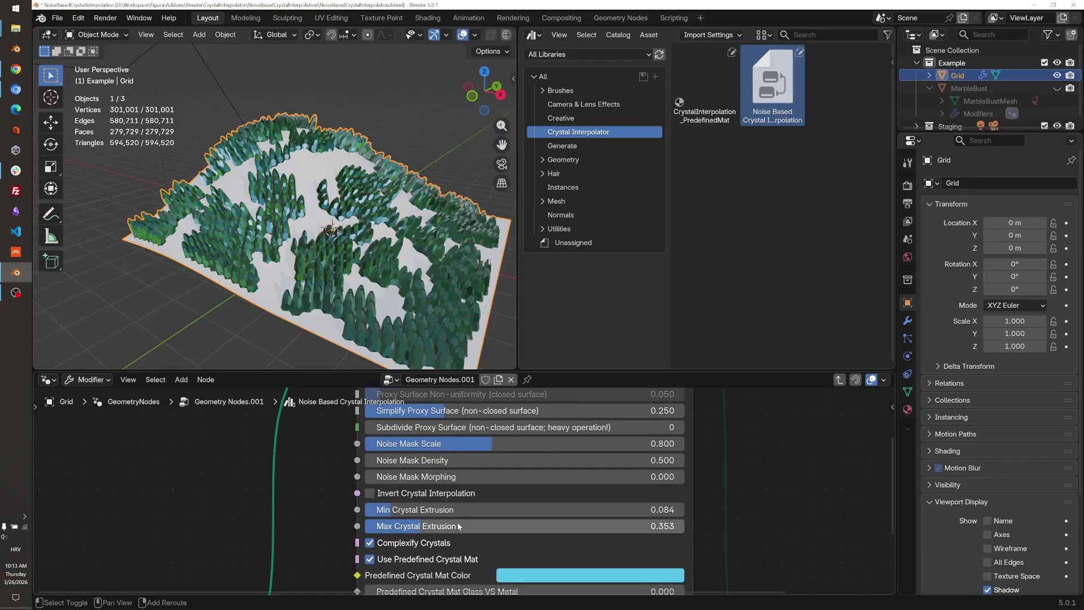
{"action": "left_click_drag", "start_coordinate": [460, 526], "coordinate": [496, 525]}
{"action": "middle_click_drag", "start_coordinate": [357, 254], "coordinate": [425, 181]}
{"action": "scroll", "coordinate": [494, 37], "scroll_direction": "down", "scroll_amount": 3}
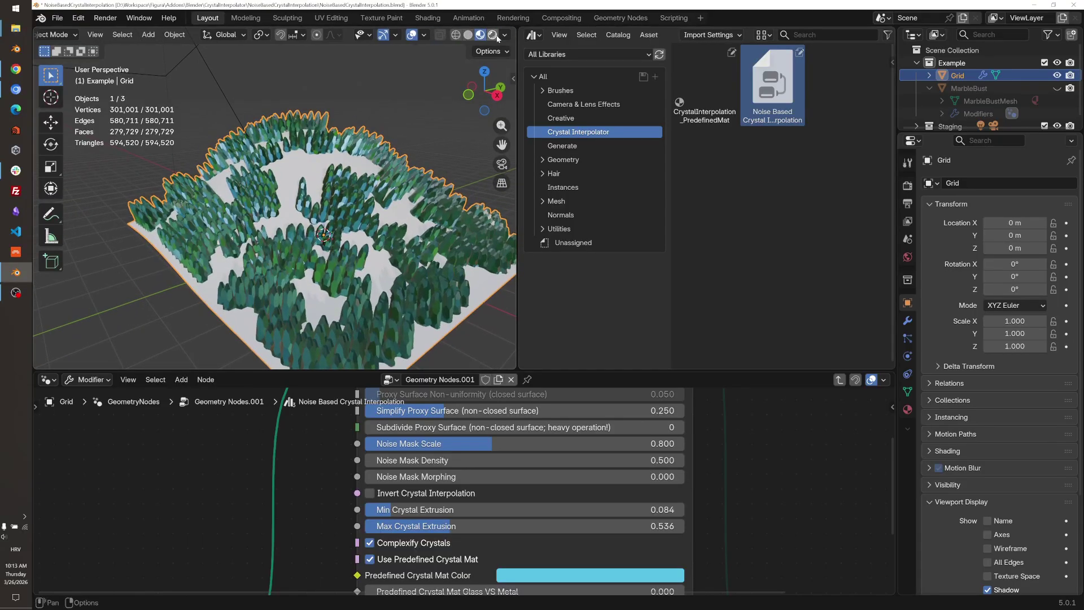
- Switch the viewport to Rendered shading and inspect the crystal-covered Grid
{"action": "left_click", "coordinate": [493, 35]}
{"action": "left_click", "coordinate": [440, 110]}
{"action": "mouse_move", "coordinate": [402, 153]}
{"action": "middle_mouse_down"}
{"action": "mouse_move", "coordinate": [446, 176]}
{"action": "mouse_move", "coordinate": [309, 225]}
{"action": "middle_mouse_up"}
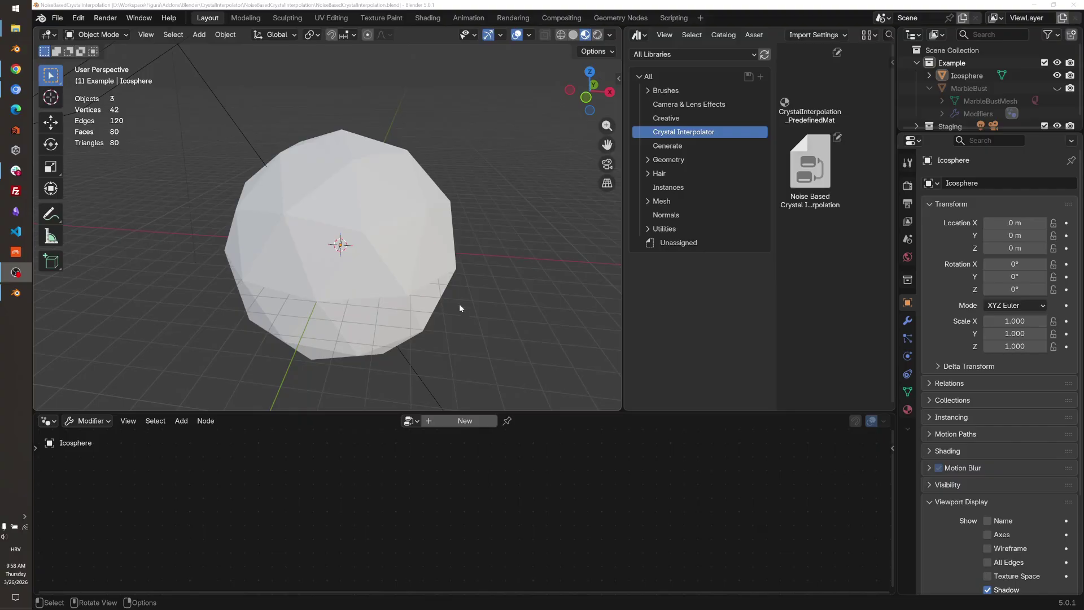
- Scale the Icosphere down to about 0.054 of its size and apply the scale
{"action": "left_click", "coordinate": [426, 287]}
{"action": "scroll", "coordinate": [508, 308], "scroll_direction": "down", "scroll_amount": 2}
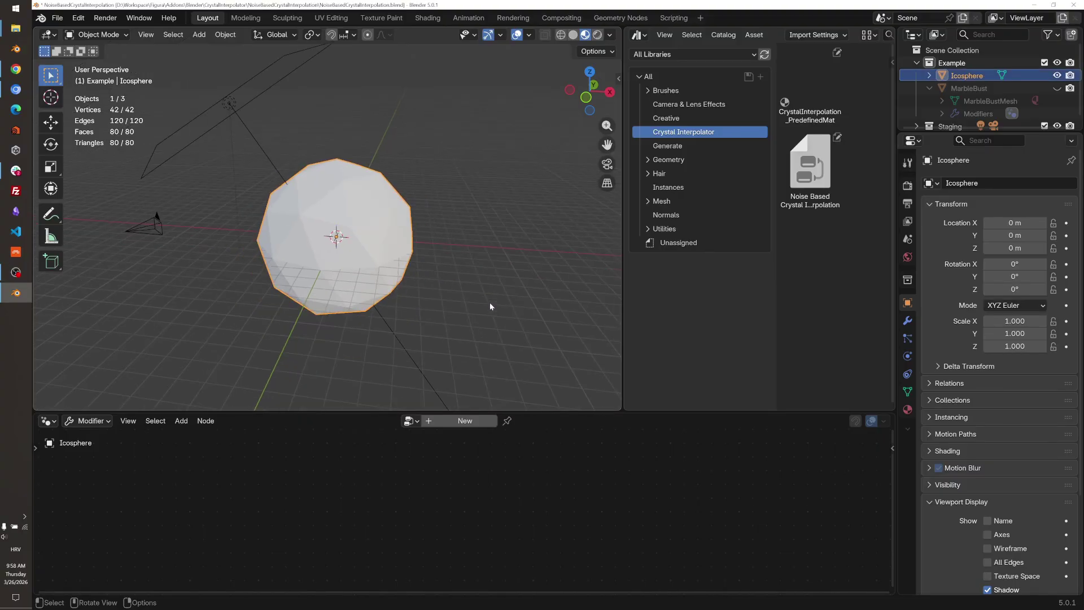
{"action": "scroll", "coordinate": [504, 300], "scroll_direction": "up", "scroll_amount": 2}
{"action": "key", "text": "s"}
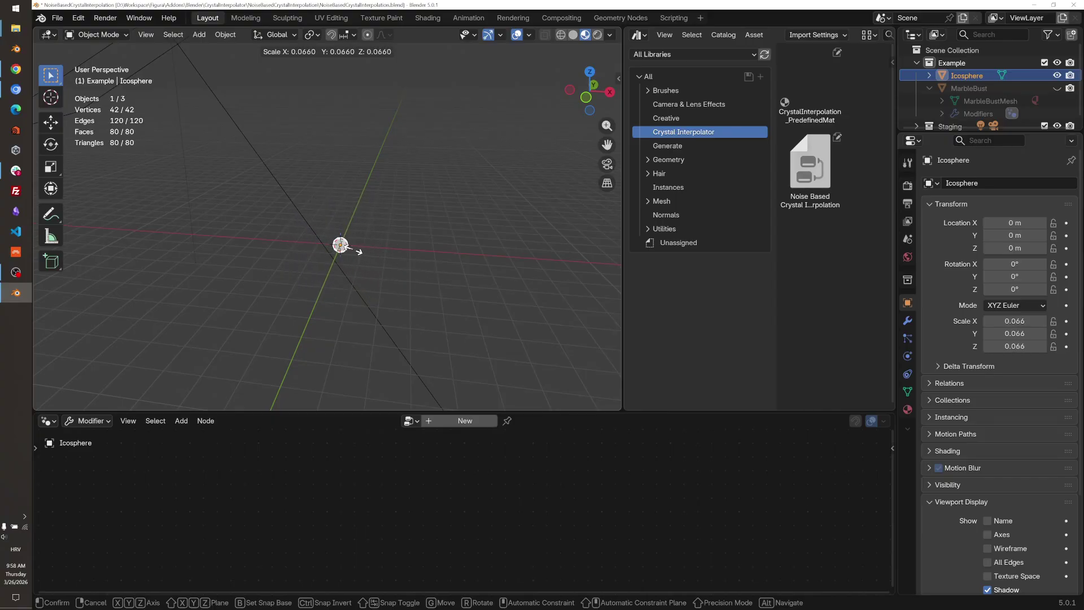
{"action": "left_click", "coordinate": [361, 256]}
{"action": "scroll", "coordinate": [360, 267], "scroll_direction": "up", "scroll_amount": 5}
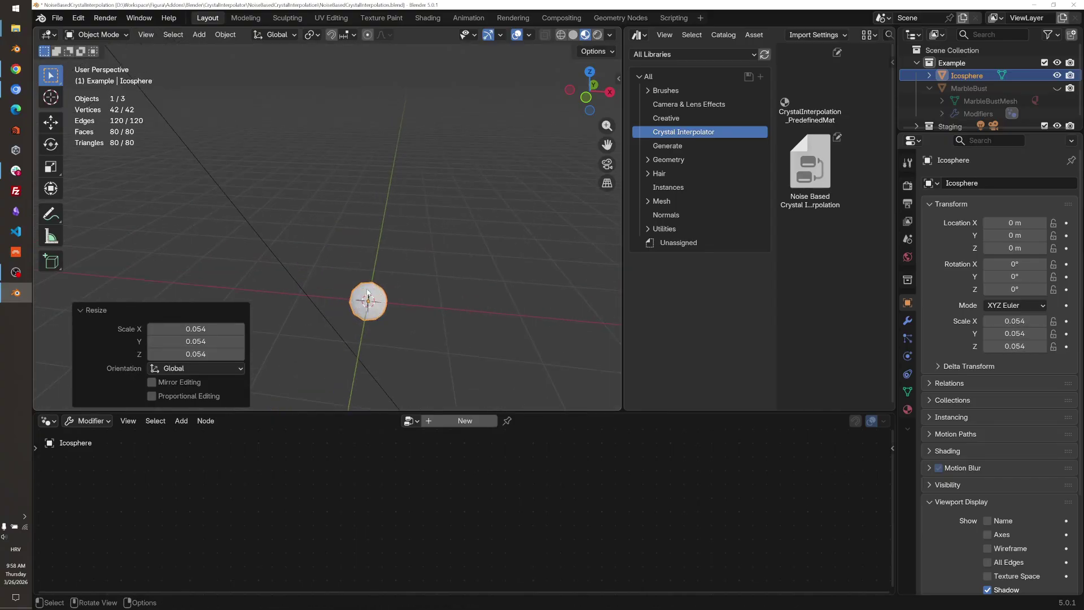
{"action": "key", "text": "ctrl+a"}
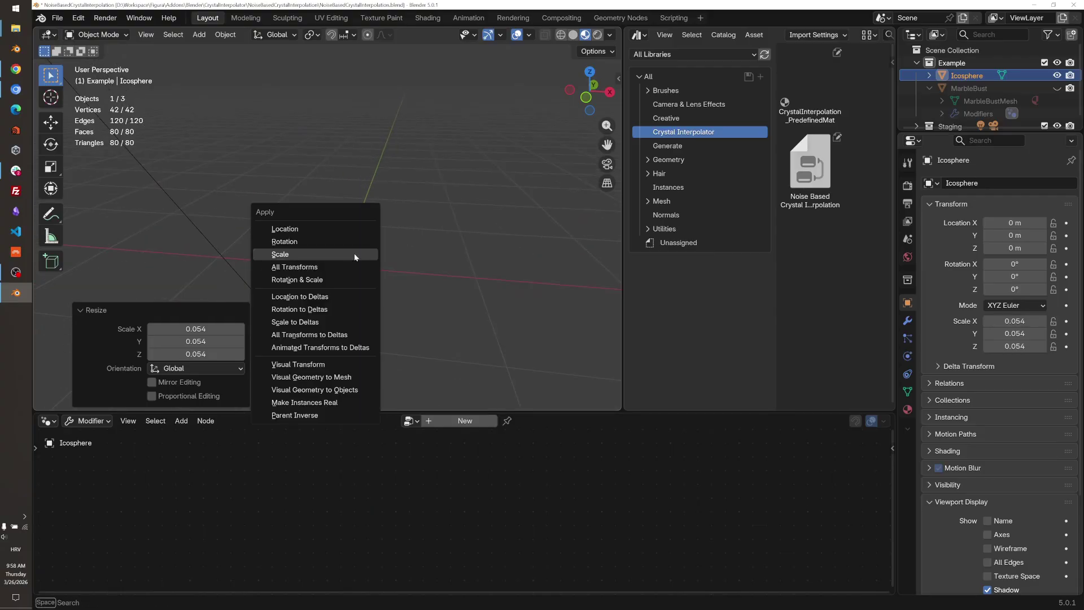
{"action": "left_click", "coordinate": [355, 255]}
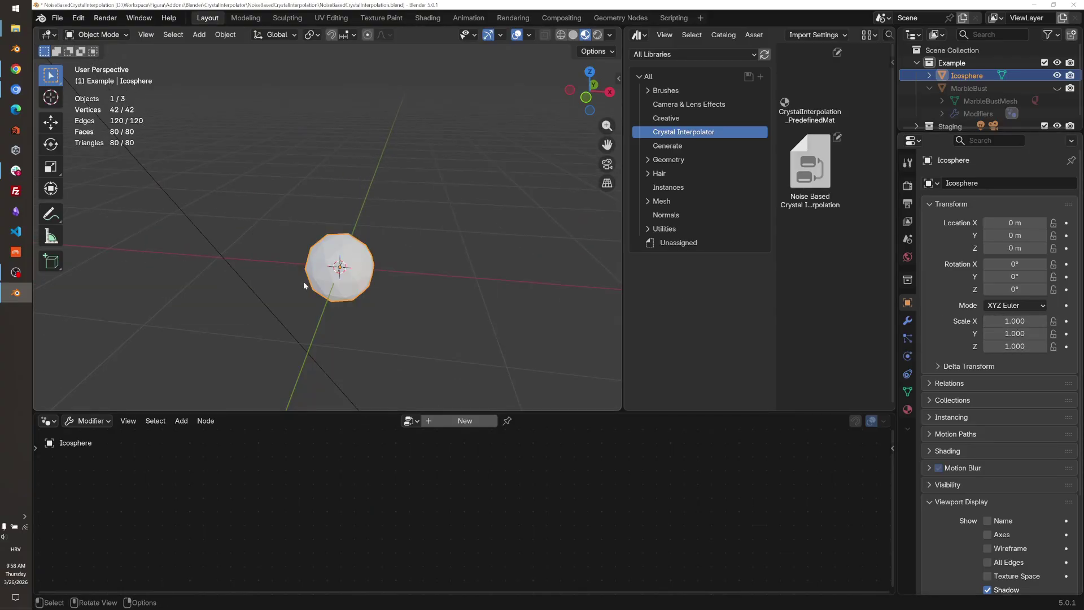
- Create a new geometry node tree on the Icosphere and insert the Noise Based Crystal Interpolation asset between Group Input and Group Output
{"action": "scroll", "coordinate": [338, 276], "scroll_direction": "down", "scroll_amount": 8}
{"action": "scroll", "coordinate": [335, 255], "scroll_direction": "up", "scroll_amount": 2}
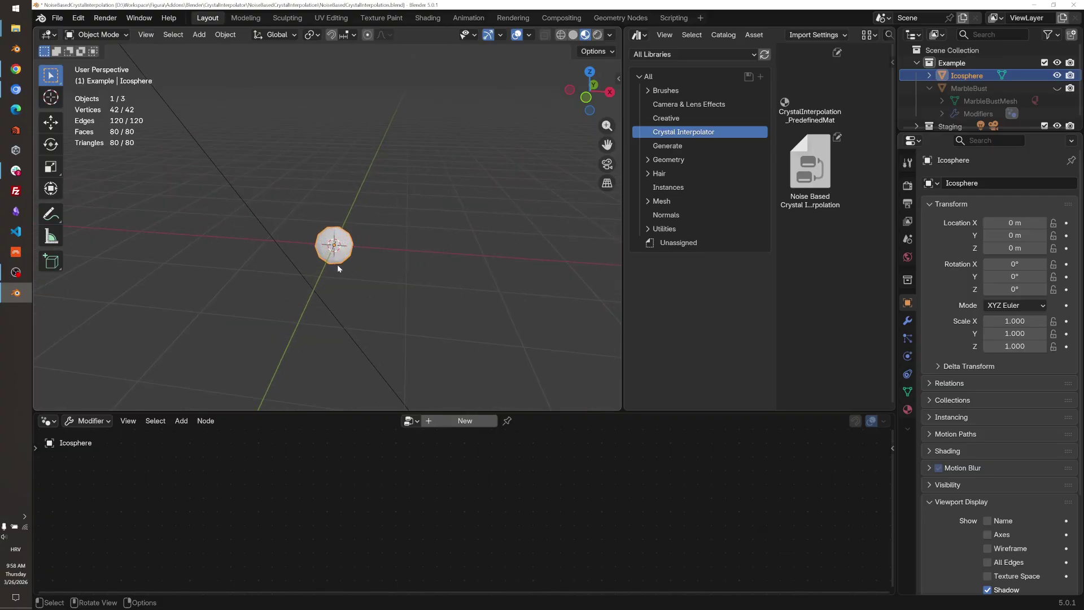
{"action": "left_click_drag", "start_coordinate": [629, 292], "coordinate": [569, 293]}
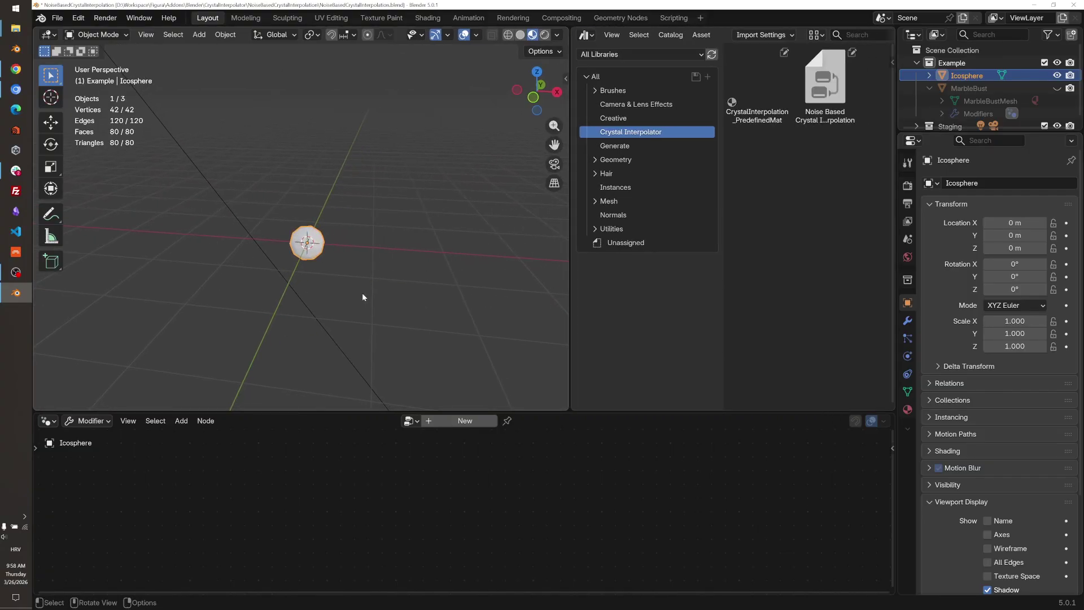
{"action": "left_click", "coordinate": [456, 421]}
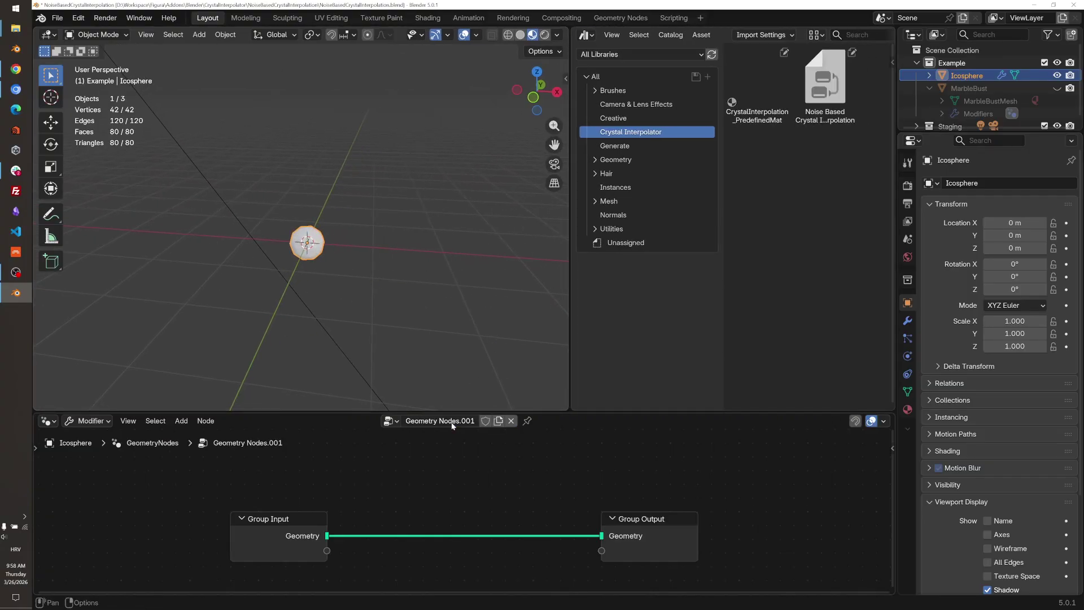
{"action": "left_click_drag", "start_coordinate": [824, 93], "coordinate": [570, 437]}
{"action": "left_click_drag", "start_coordinate": [466, 509], "coordinate": [452, 519]}
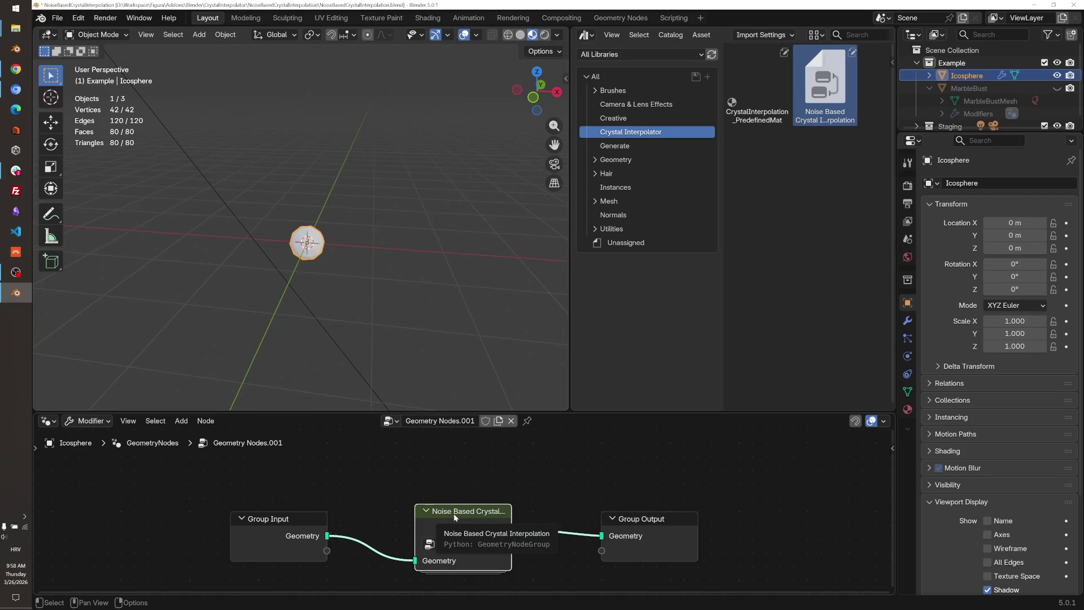
- Scale the tiny Icosphere up by about 12.455 and apply the scale so crystals are generated on it
{"action": "scroll", "coordinate": [288, 231], "scroll_direction": "up", "scroll_amount": 8}
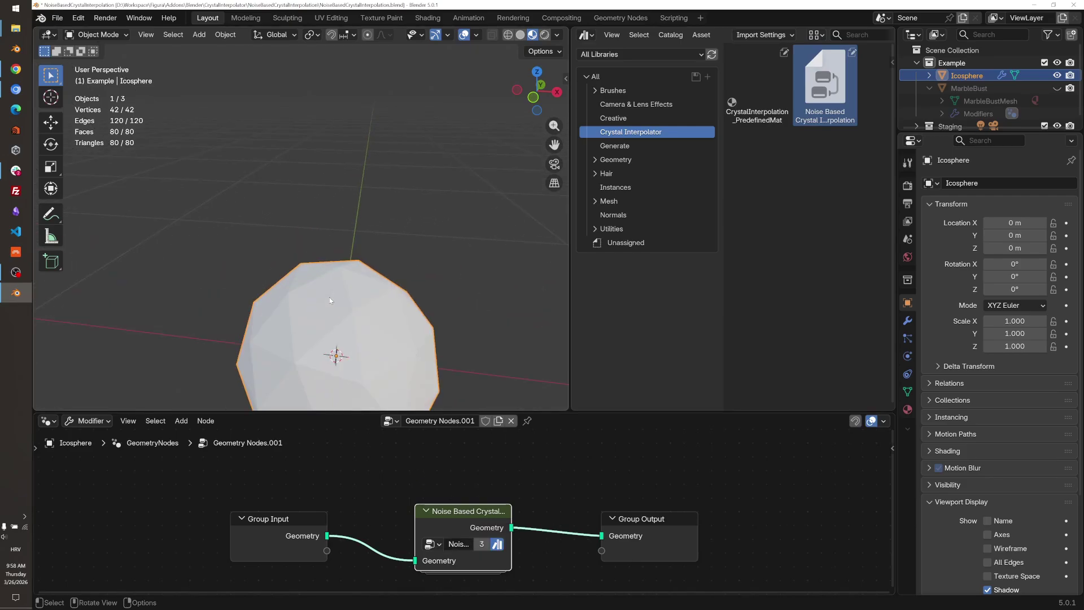
{"action": "scroll", "coordinate": [330, 297], "scroll_direction": "down", "scroll_amount": 10}
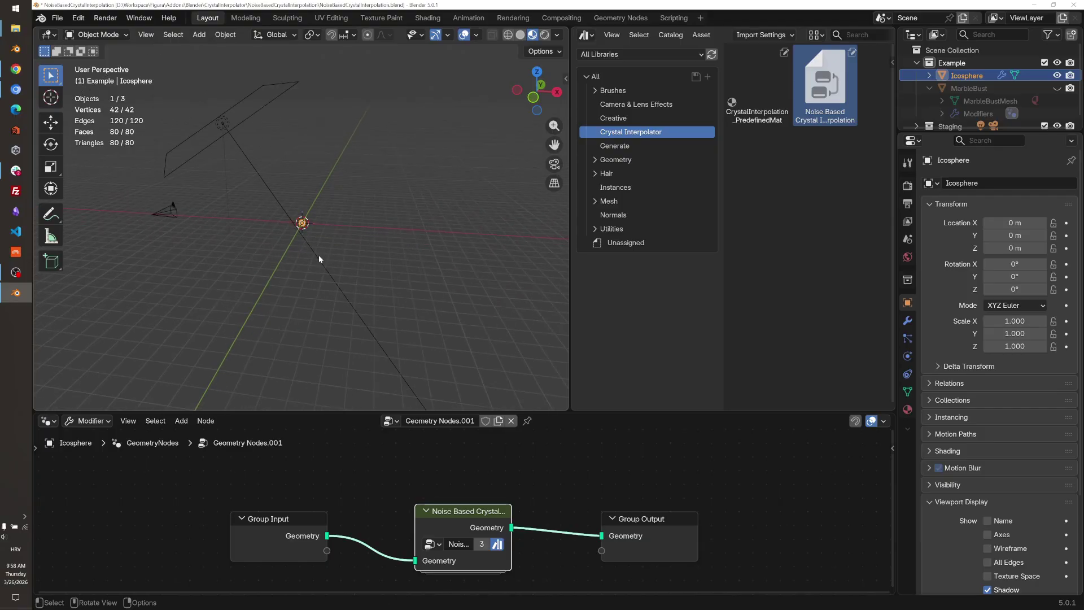
{"action": "key", "text": "s"}
{"action": "left_click", "coordinate": [326, 271]}
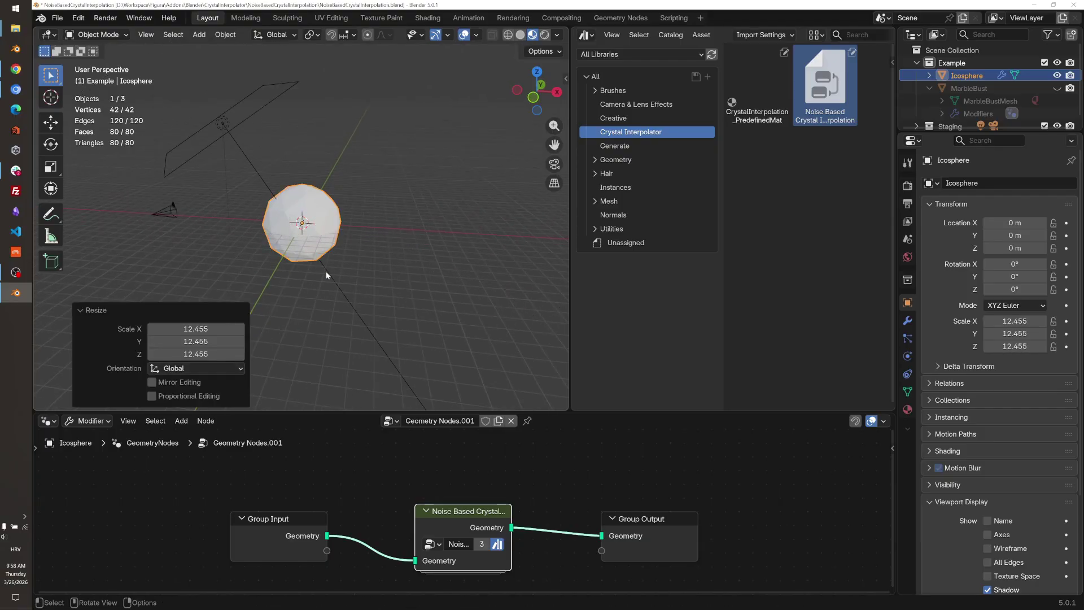
{"action": "scroll", "coordinate": [327, 242], "scroll_direction": "up", "scroll_amount": 2}
{"action": "key", "text": "ctrl+a"}
{"action": "left_click", "coordinate": [325, 234]}
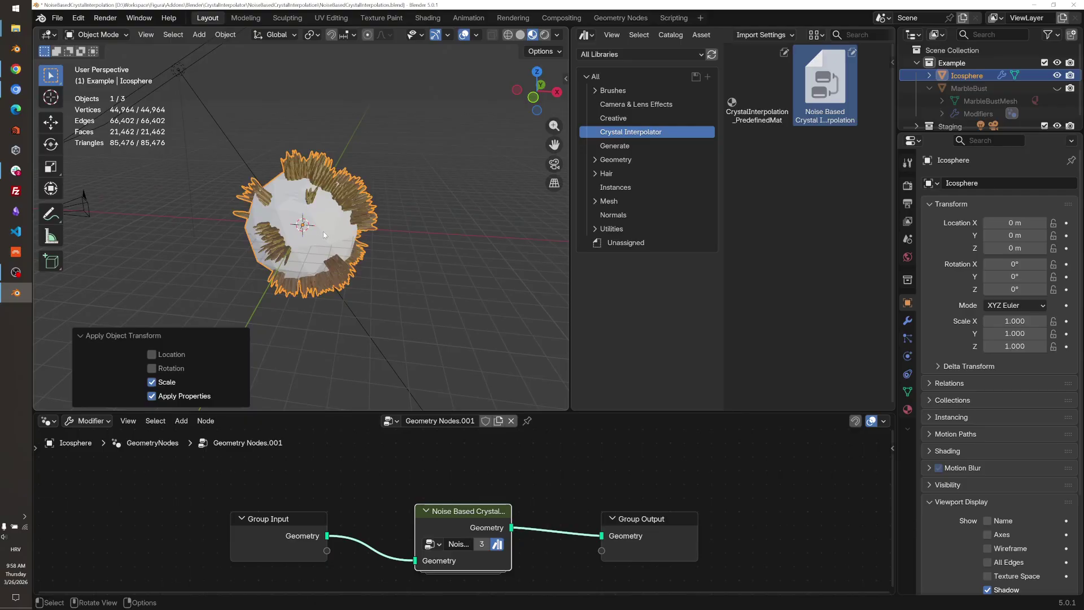
- Open the crystal interpolation node group and set Proxy Surface Resolution to 0.218 and Proxy Surface Non-uniformity to 0.005
{"action": "mouse_move", "coordinate": [325, 233]}
{"action": "middle_mouse_down"}
{"action": "mouse_move", "coordinate": [350, 243]}
{"action": "mouse_move", "coordinate": [441, 234]}
{"action": "mouse_move", "coordinate": [330, 226]}
{"action": "middle_mouse_up"}
{"action": "scroll", "coordinate": [350, 243], "scroll_direction": "up", "scroll_amount": 3}
{"action": "key", "text": "ctrl+h"}
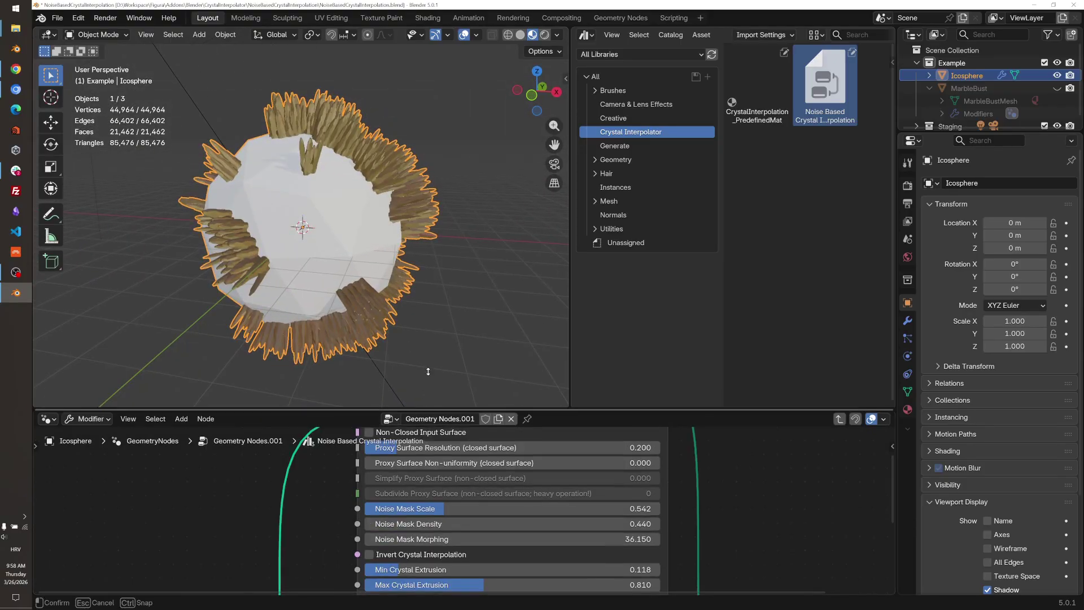
{"action": "left_click_drag", "start_coordinate": [425, 412], "coordinate": [395, 303]}
{"action": "scroll", "coordinate": [391, 428], "scroll_direction": "up", "scroll_amount": 2}
{"action": "left_click_drag", "start_coordinate": [395, 383], "coordinate": [428, 383]}
{"action": "middle_click_drag", "start_coordinate": [341, 231], "coordinate": [348, 228]}
{"action": "left_click_drag", "start_coordinate": [396, 403], "coordinate": [398, 402]}
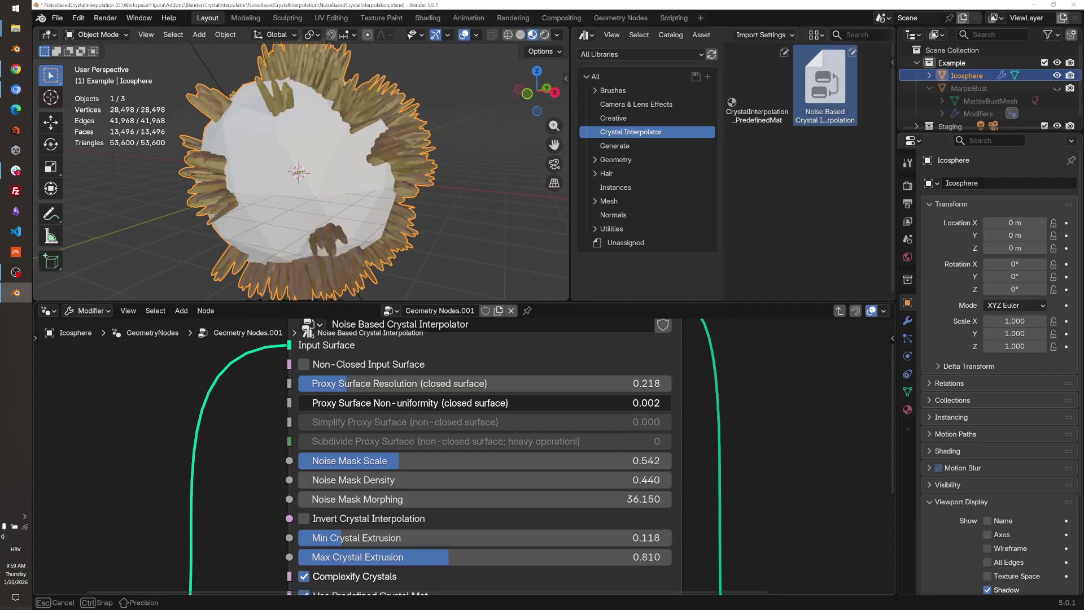
{"action": "middle_click_drag", "start_coordinate": [294, 240], "coordinate": [254, 237]}
{"action": "scroll", "coordinate": [479, 435], "scroll_direction": "down", "scroll_amount": 2}
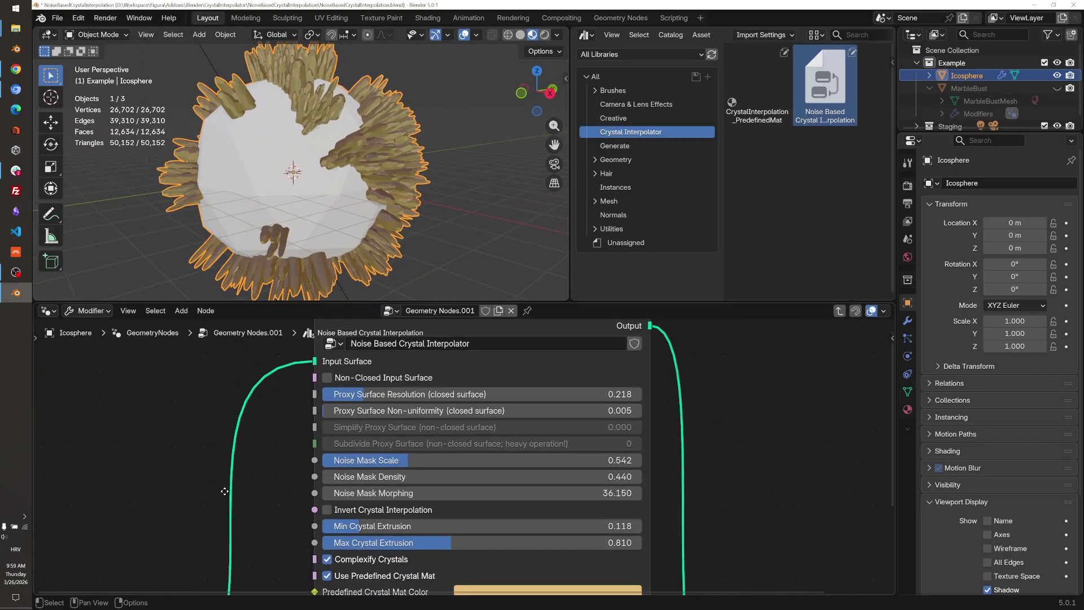
- Set Noise Mask Density to 0.510 and Noise Mask Morphing to 40.080, and inspect the crystal distribution on the Icosphere
{"action": "left_click_drag", "start_coordinate": [479, 435], "coordinate": [500, 436]}
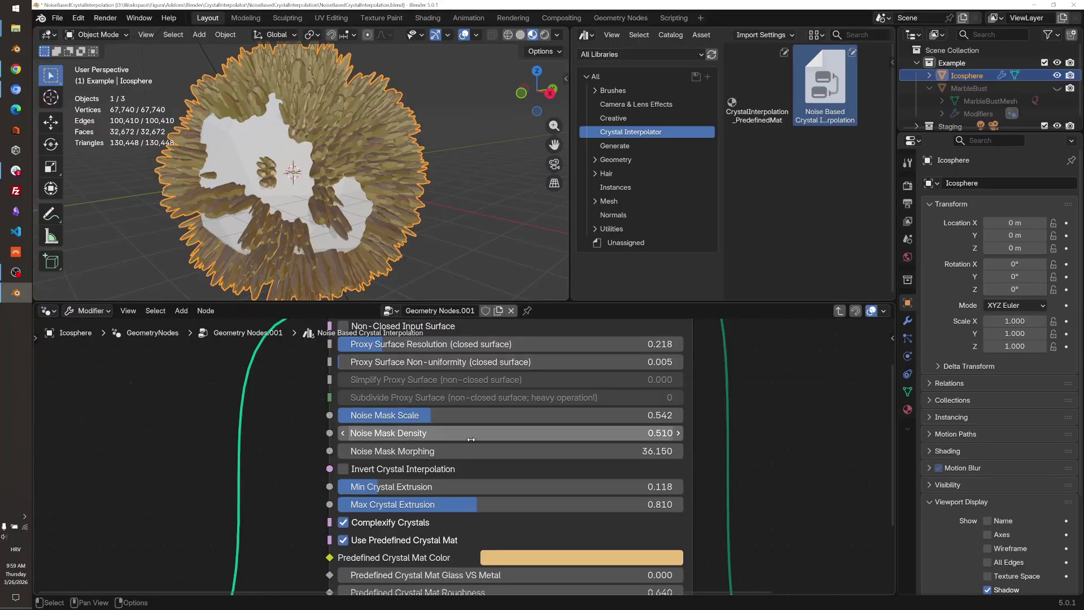
{"action": "left_click_drag", "start_coordinate": [435, 451], "coordinate": [479, 451]}
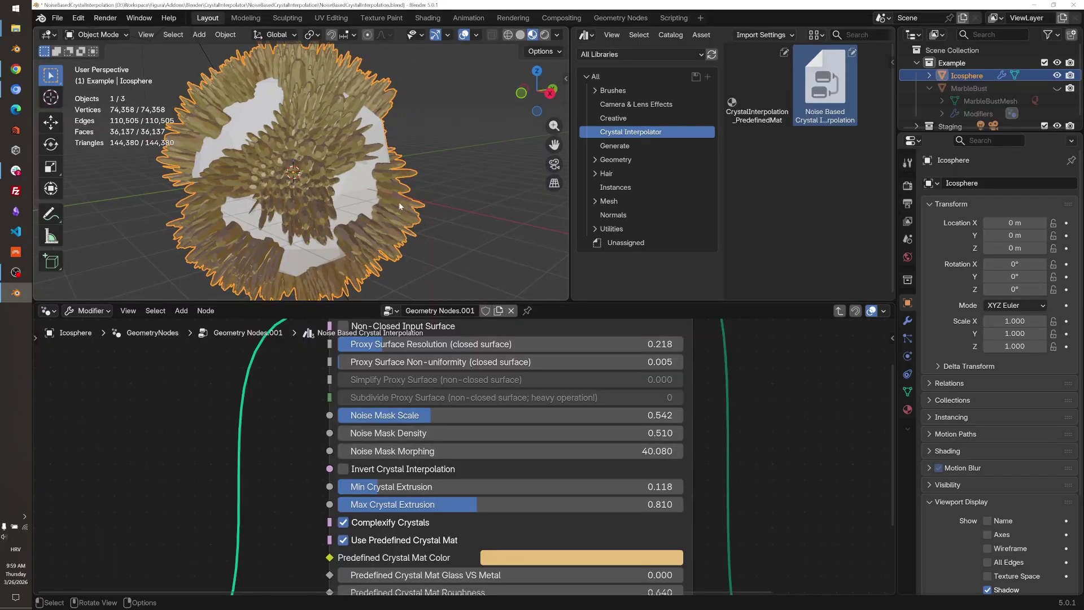
{"action": "middle_click_drag", "start_coordinate": [288, 198], "coordinate": [294, 243]}
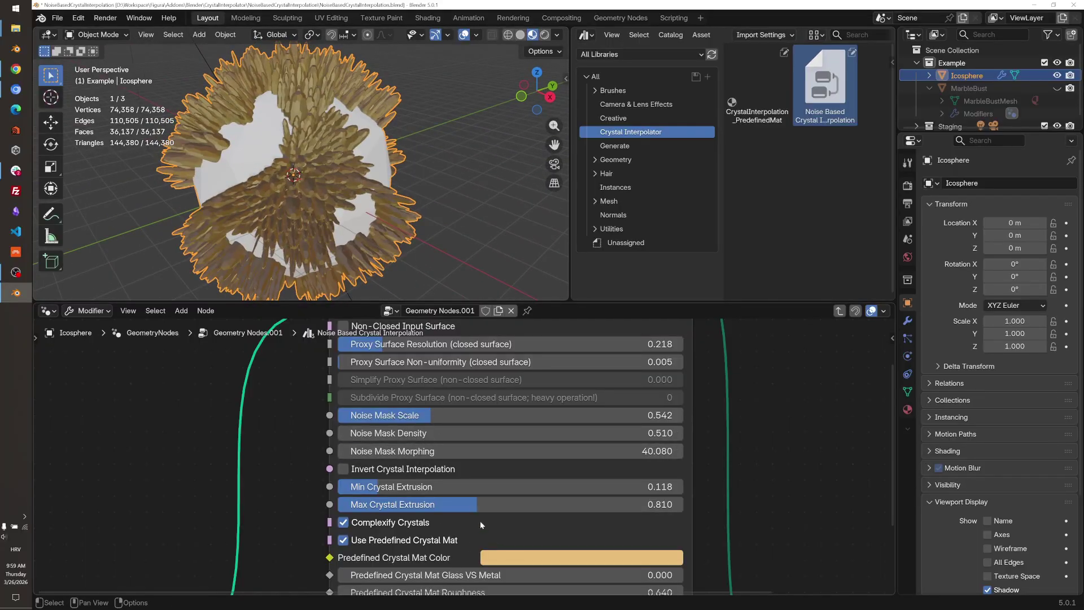
- Change the Predefined Crystal Mat Color to a pinkish red (#E75366) and view the recoloured crystals
{"action": "scroll", "coordinate": [480, 524], "scroll_direction": "down", "scroll_amount": 1}
{"action": "left_click", "coordinate": [536, 535]}
{"action": "left_click_drag", "start_coordinate": [539, 406], "coordinate": [536, 398]}
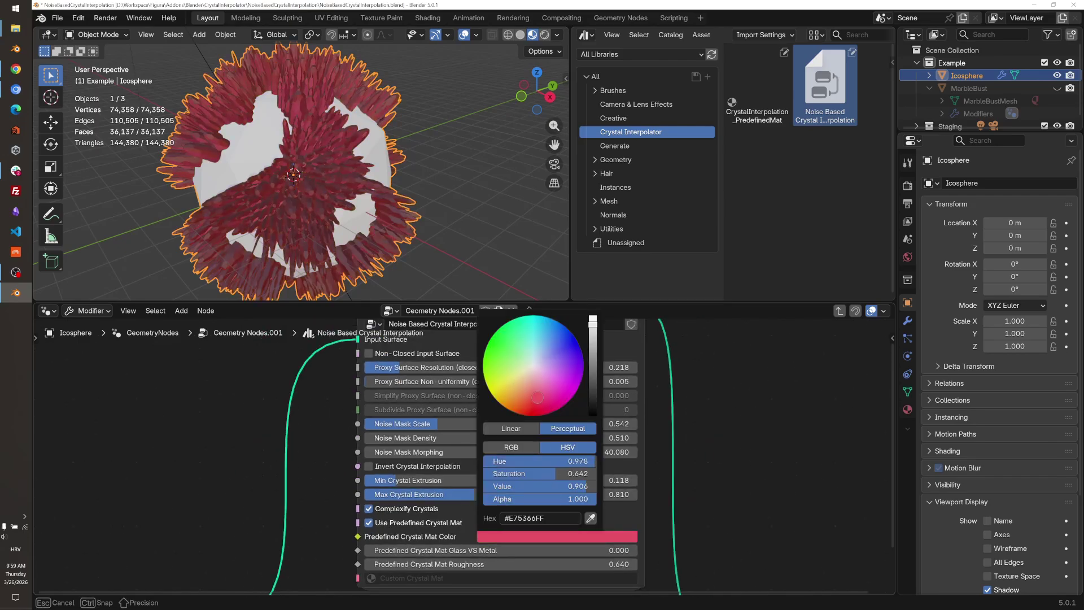
{"action": "scroll", "coordinate": [339, 222], "scroll_direction": "down", "scroll_amount": 2}
{"action": "middle_click_drag", "start_coordinate": [338, 222], "coordinate": [330, 195]}
- Apply the Icosphere's visual geometry to mesh, baking the crystals into the object, and inspect it
{"action": "left_click", "coordinate": [227, 36]}
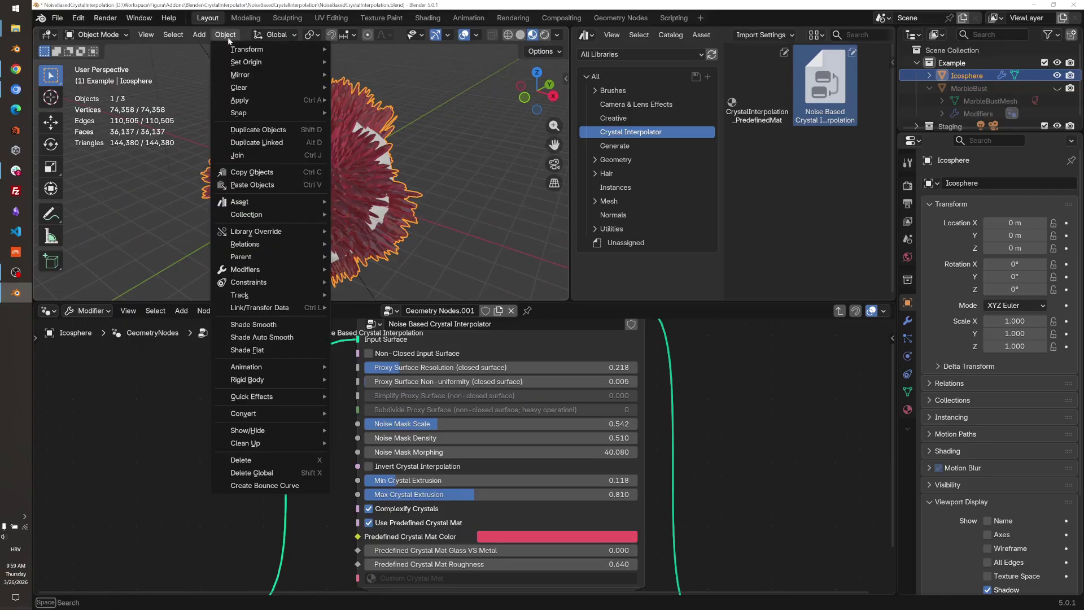
{"action": "mouse_move", "coordinate": [278, 100]}
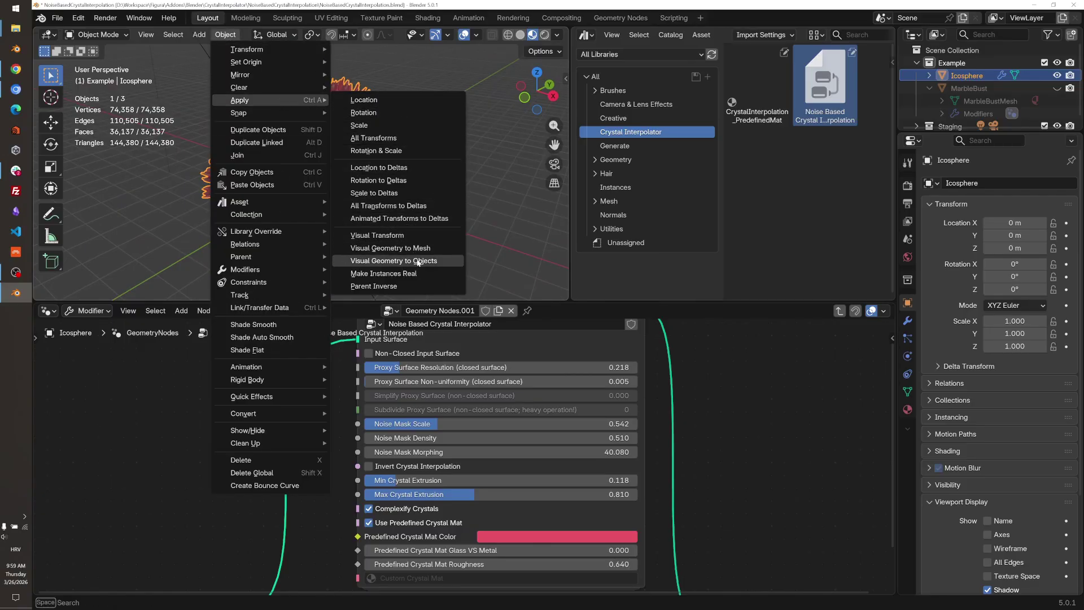
{"action": "left_click", "coordinate": [420, 252]}
{"action": "left_click", "coordinate": [374, 196]}
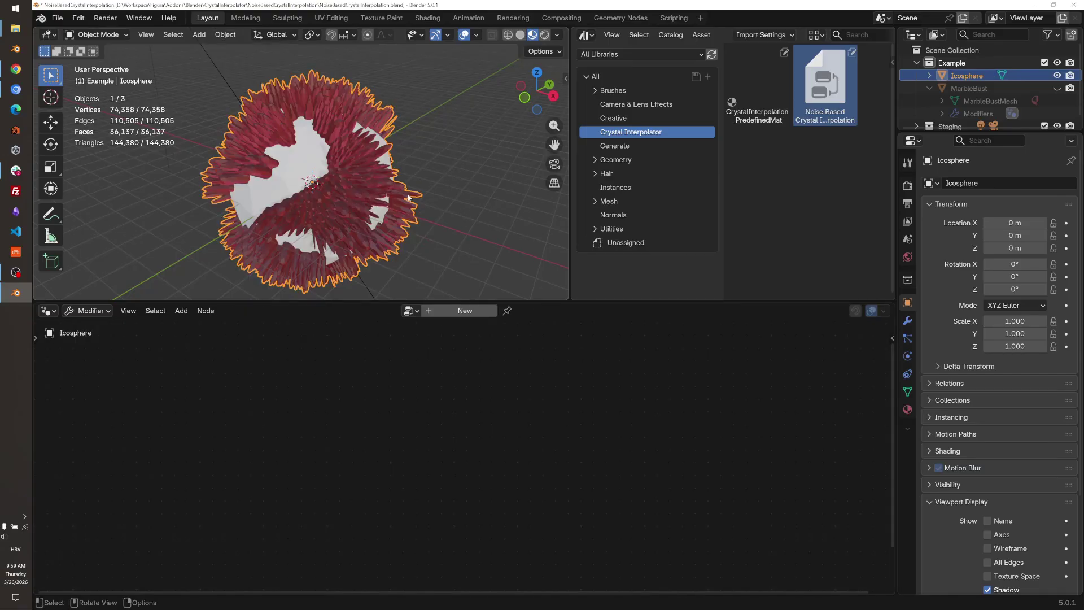
{"action": "middle_click_drag", "start_coordinate": [401, 194], "coordinate": [425, 289]}
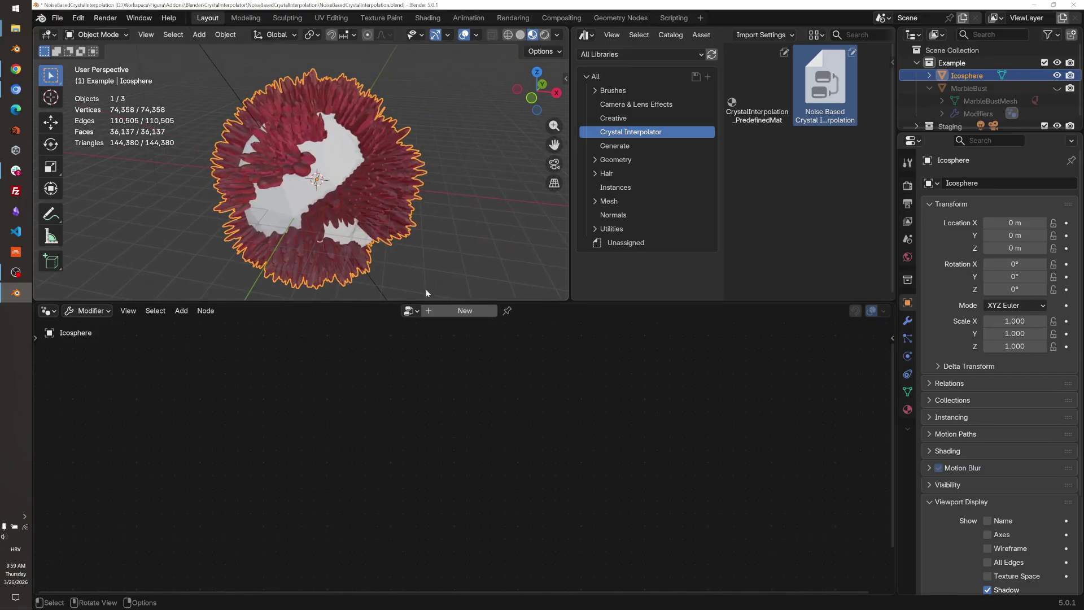
- Scale the baked crystal Icosphere back down to a very small size and apply the scale
{"action": "left_click_drag", "start_coordinate": [446, 302], "coordinate": [446, 426]}
{"action": "key", "text": "s"}
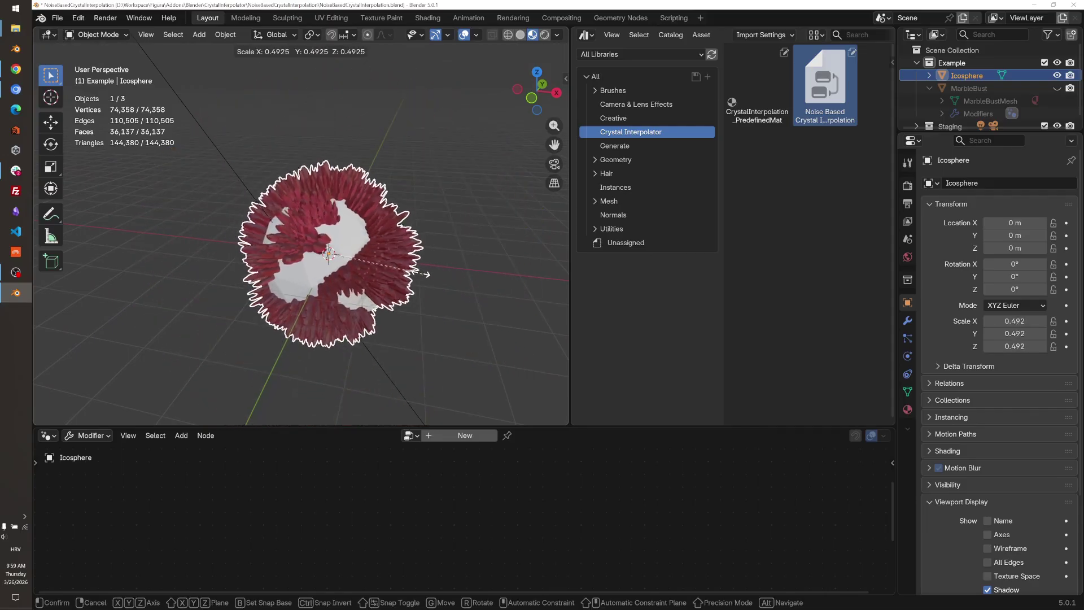
{"action": "left_click", "coordinate": [338, 258]}
{"action": "key", "text": "ctrl+a"}
{"action": "left_click", "coordinate": [372, 289]}
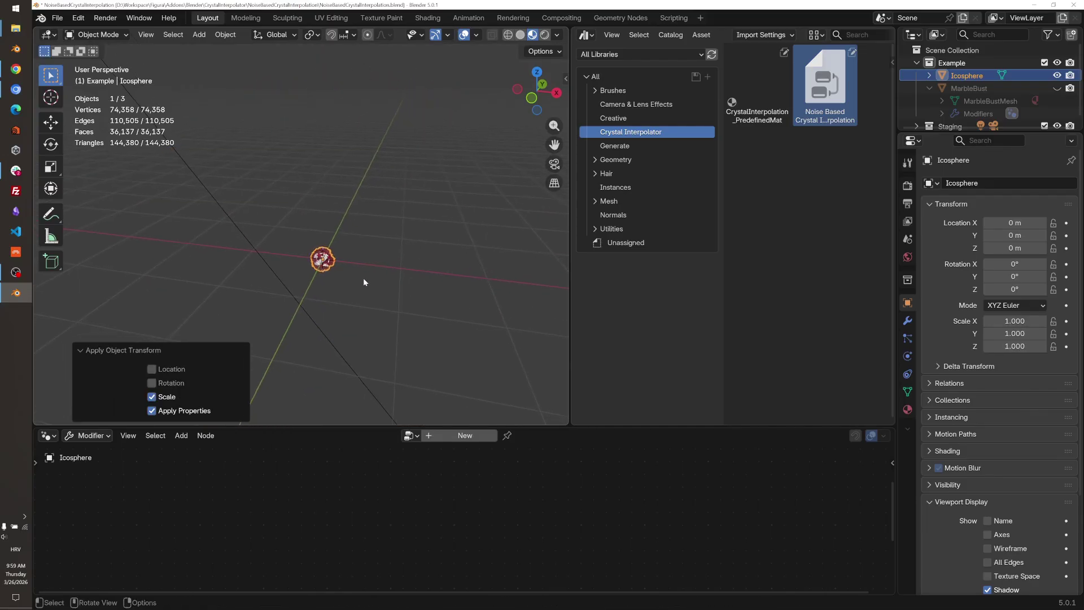
{"action": "middle_click_drag", "start_coordinate": [250, 229], "coordinate": [368, 252]}
{"action": "scroll", "coordinate": [241, 235], "scroll_direction": "down", "scroll_amount": 6}
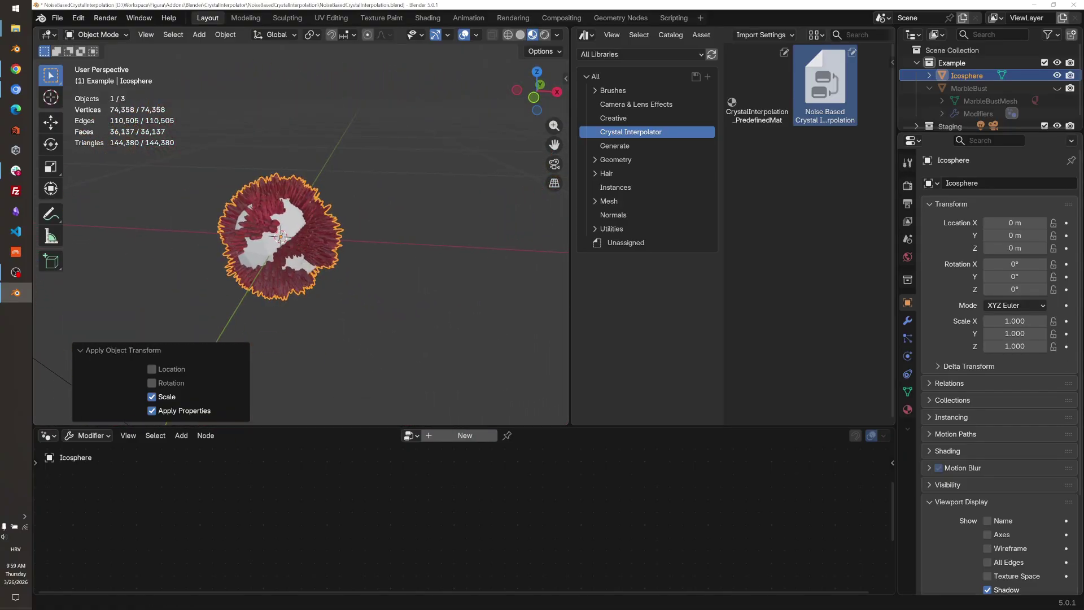